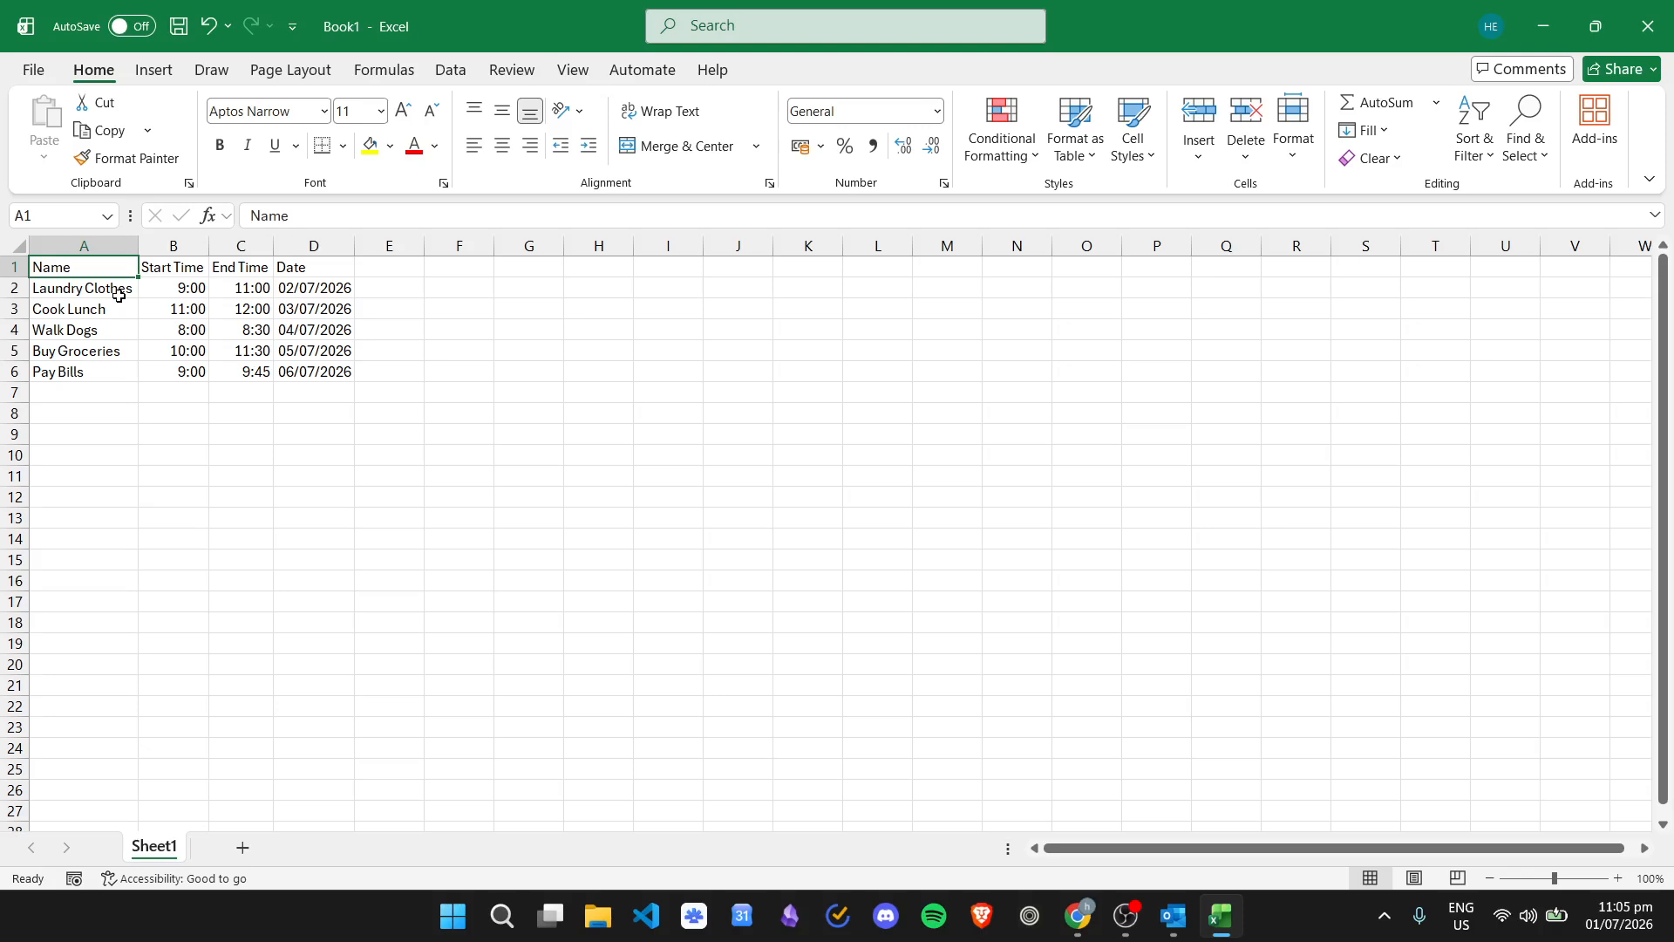
- Review the task rows' start times, end times, date format and column headers
{"action": "left_click", "coordinate": [180, 290]}
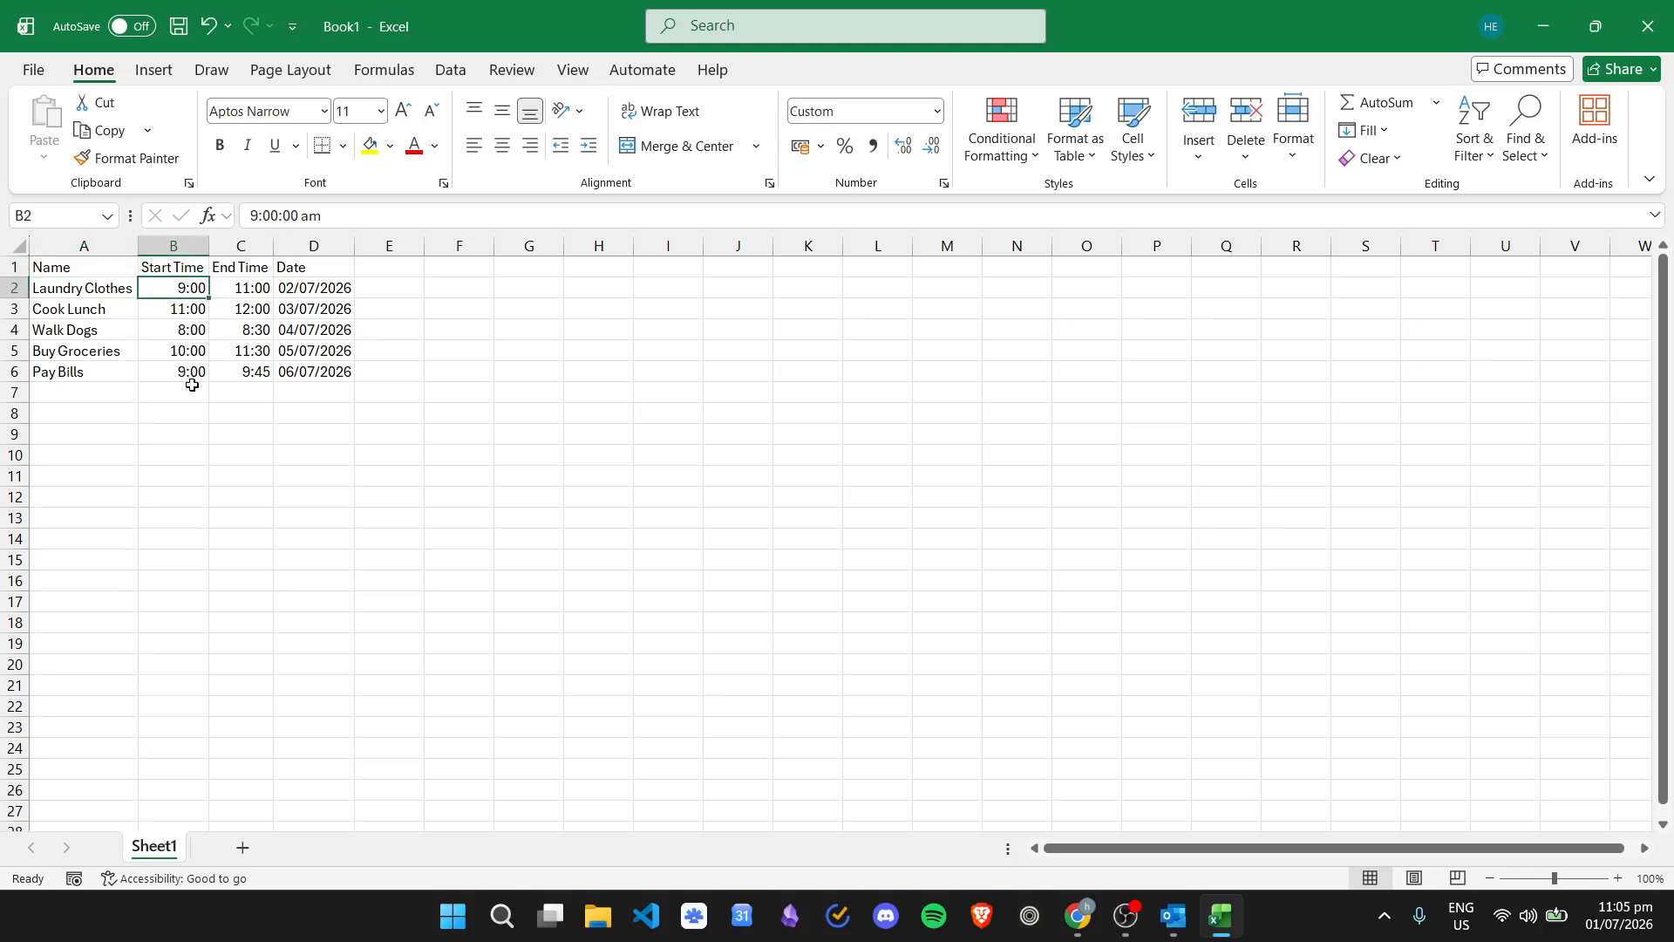
{"action": "left_click", "coordinate": [244, 287]}
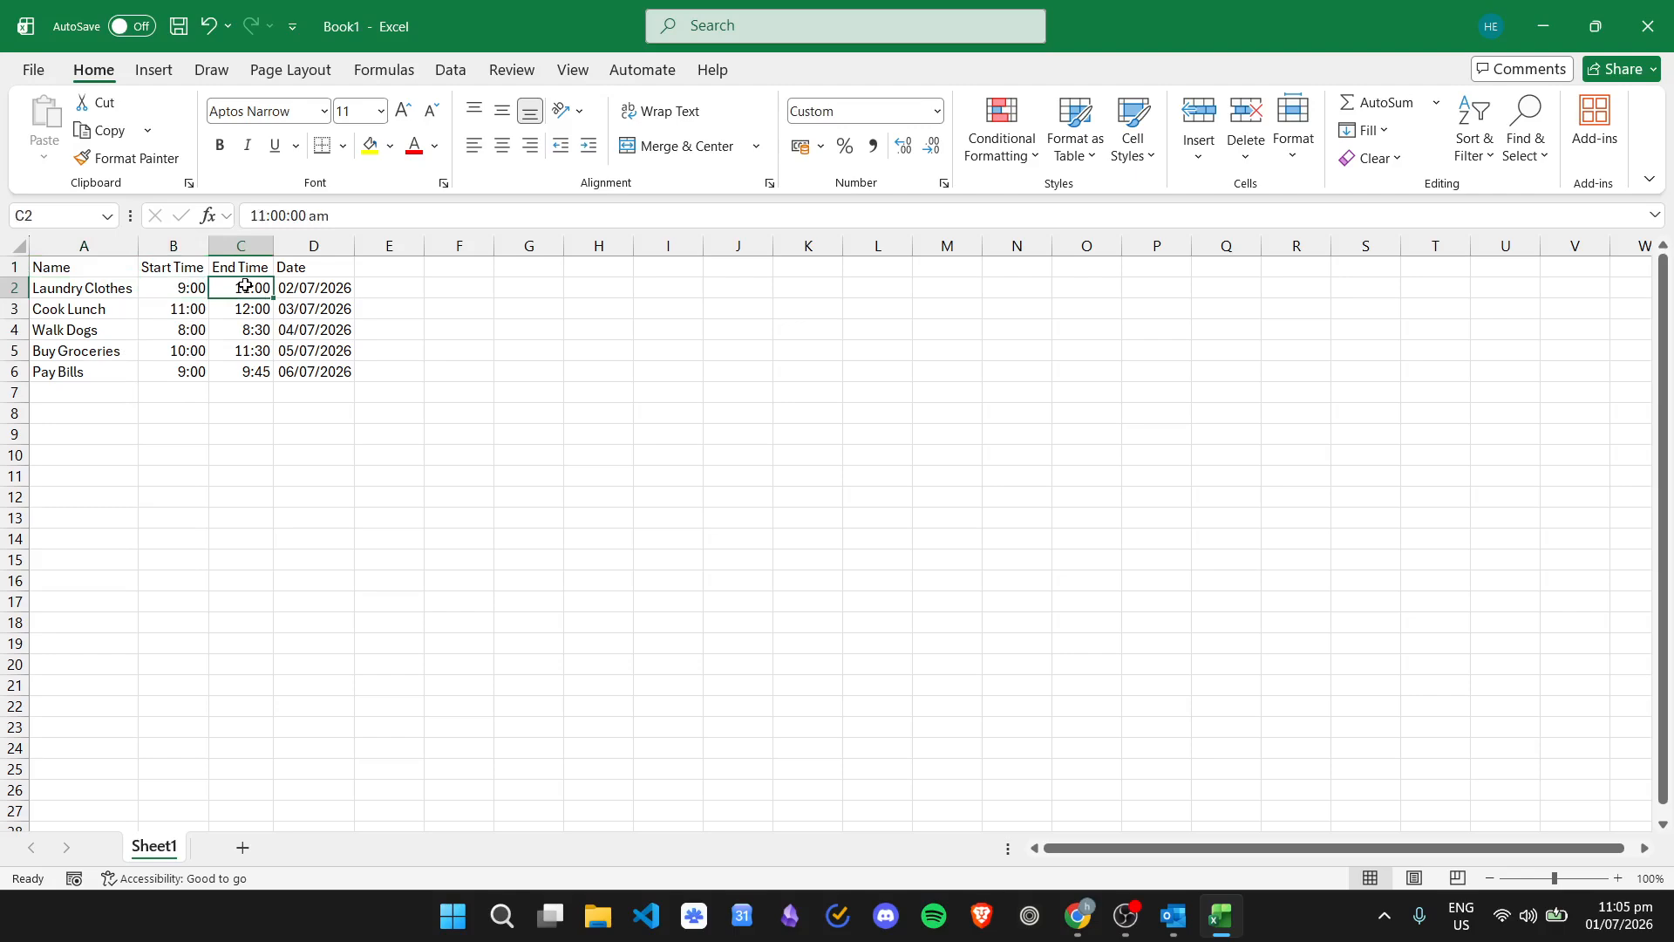
{"action": "left_click", "coordinate": [316, 286]}
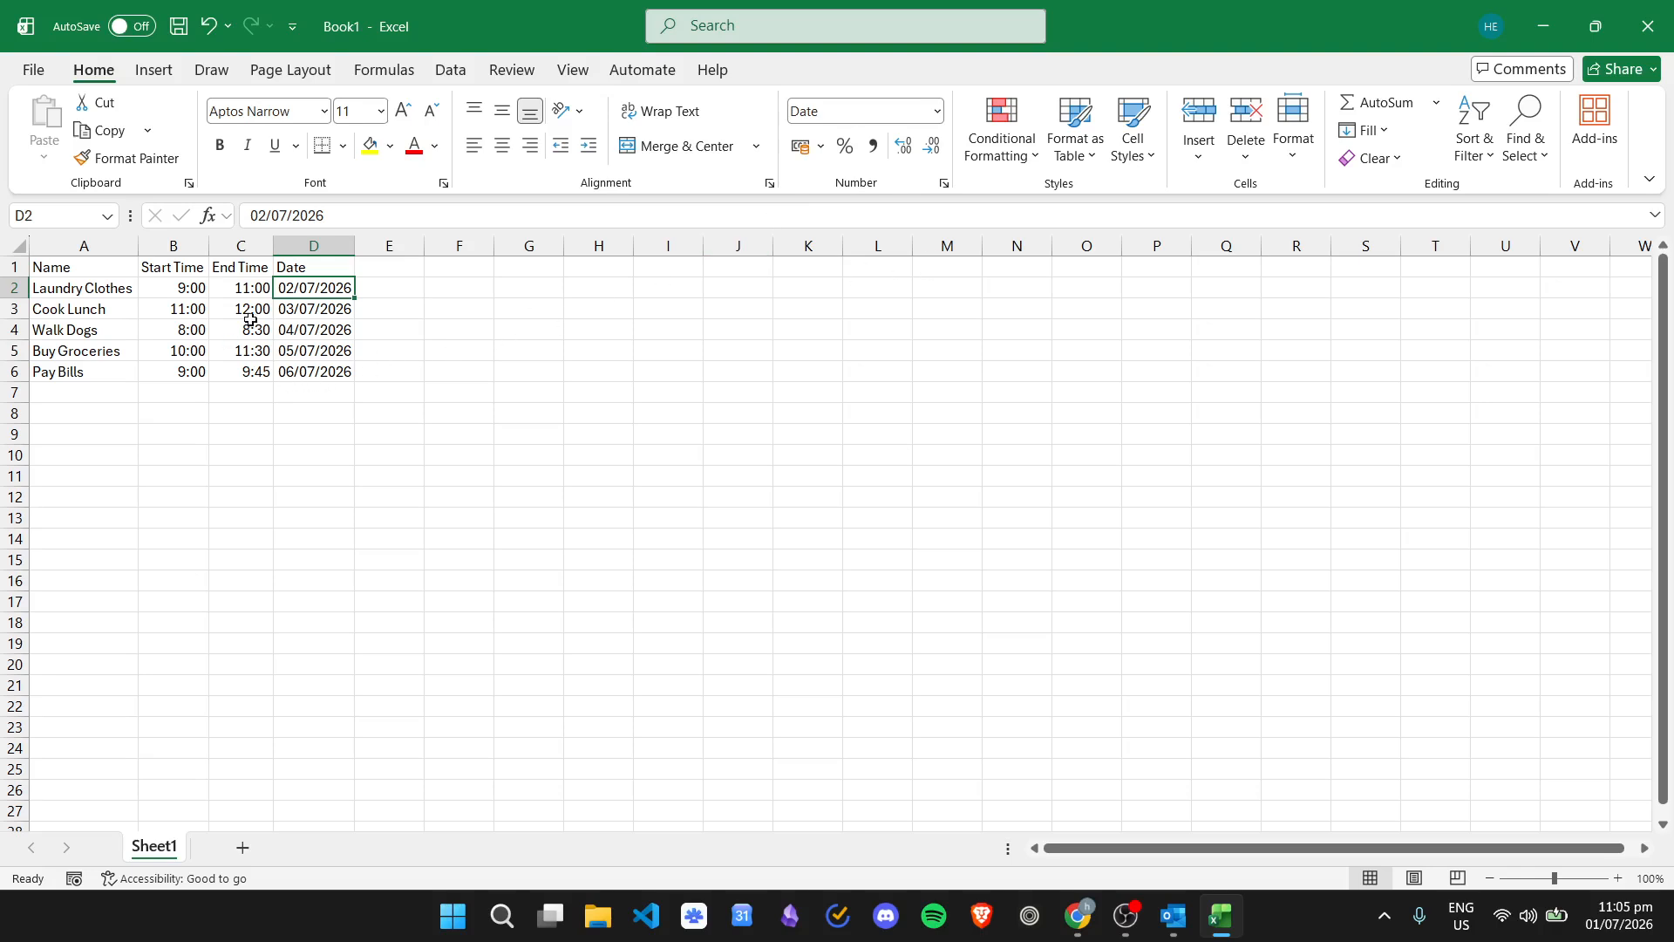
{"action": "left_click", "coordinate": [105, 305]}
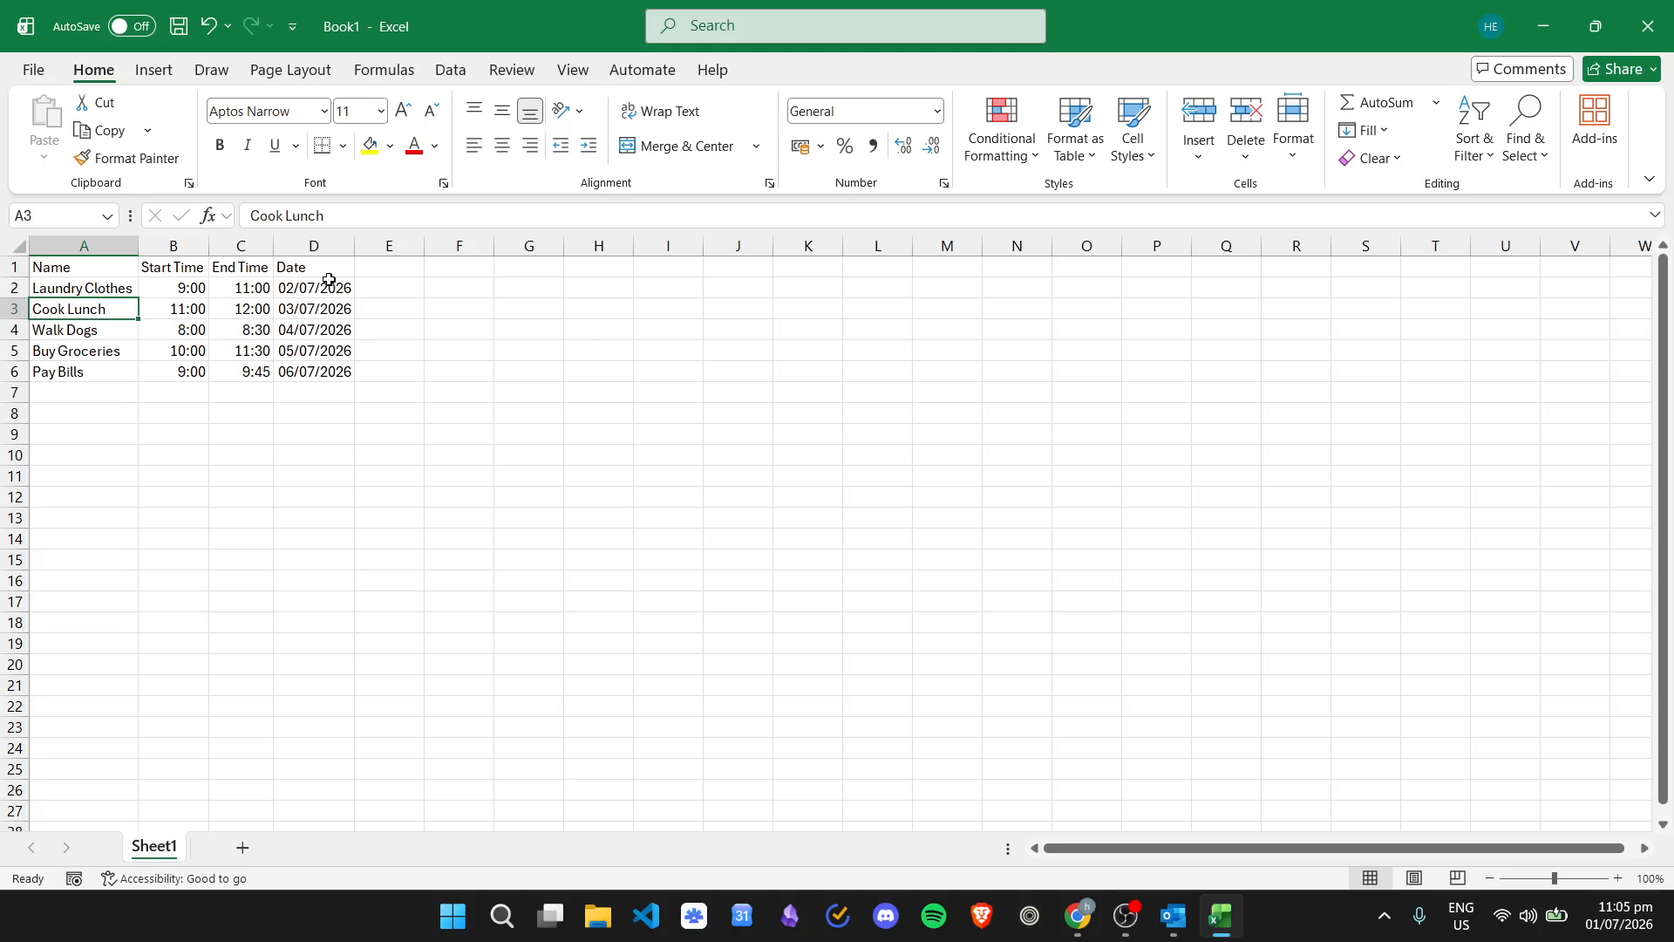
{"action": "key", "text": "Up"}
{"action": "key", "text": "Up"}
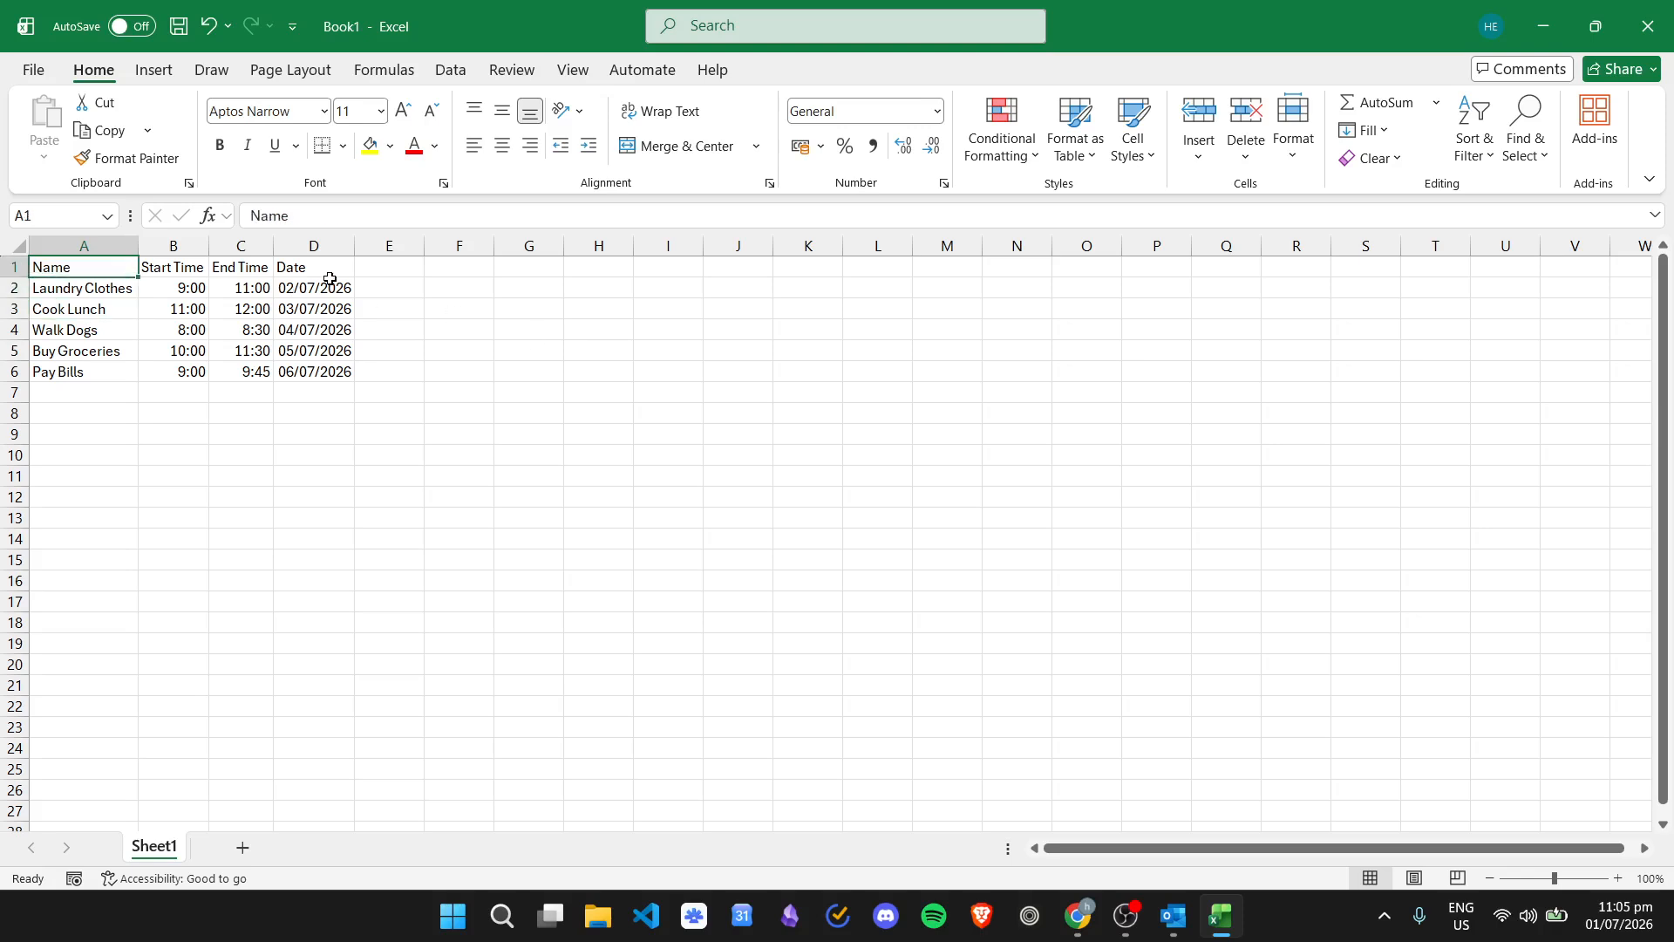
{"action": "key", "text": "Right"}
{"action": "key", "text": "Right"}
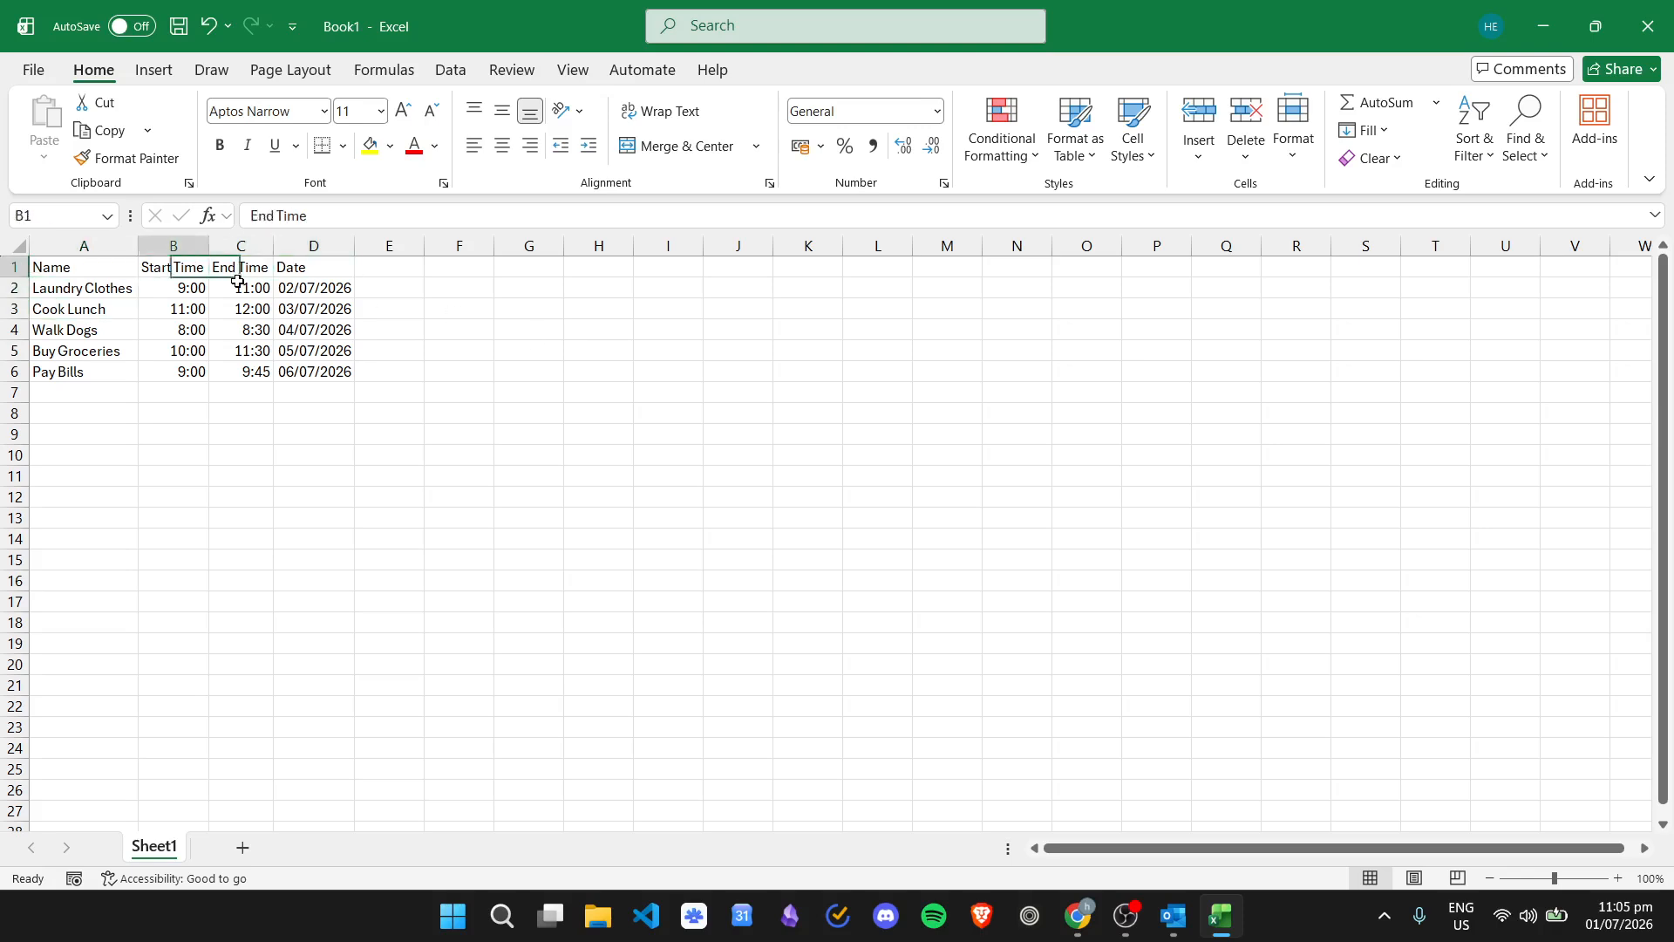
{"action": "key", "text": "Left"}
{"action": "key", "text": "Left"}
{"action": "key", "text": "Right"}
{"action": "key", "text": "Right"}
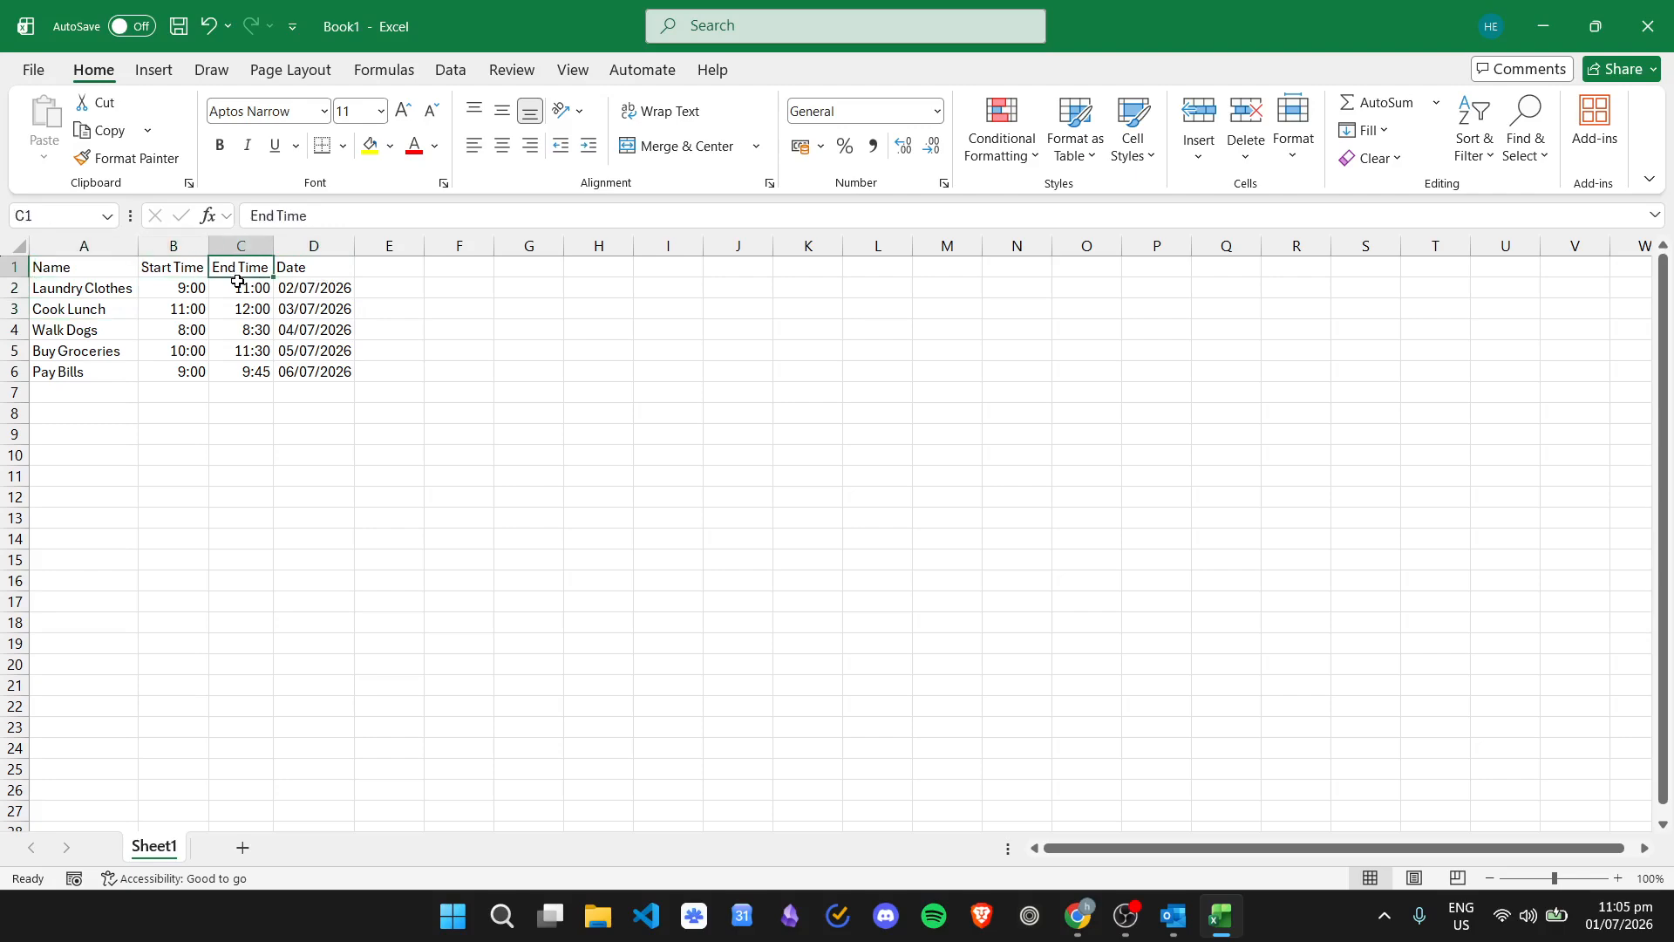
{"action": "key", "text": "Right"}
{"action": "key", "text": "Down"}
{"action": "key", "text": "Left"}
{"action": "key", "text": "Left"}
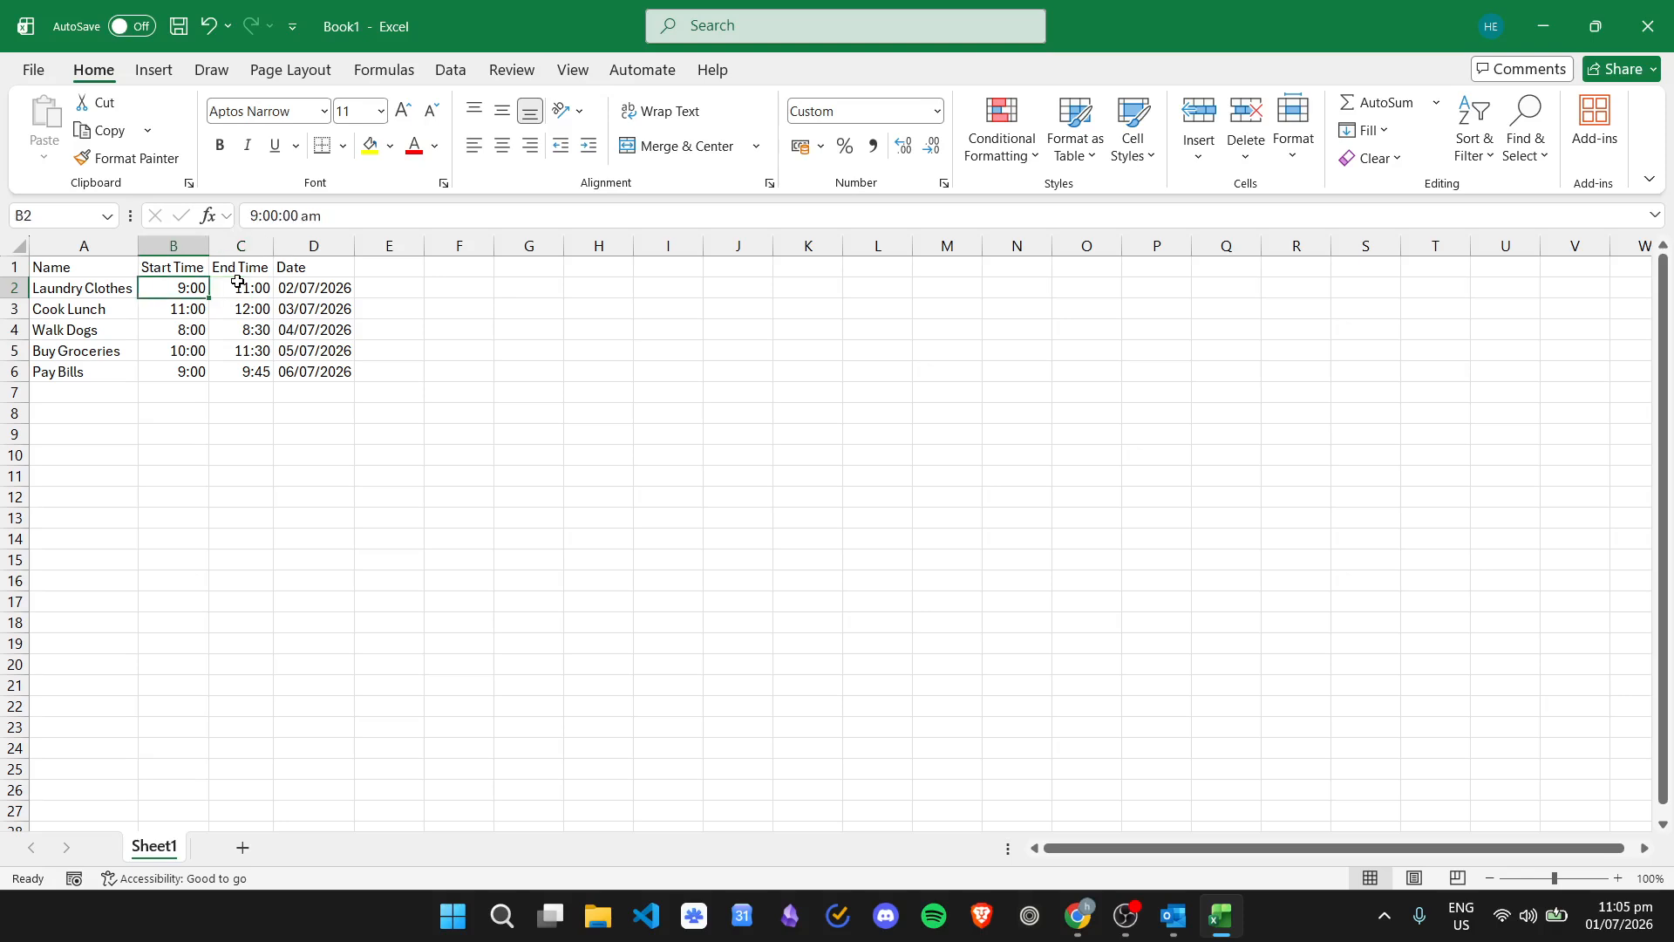
{"action": "key", "text": "Left"}
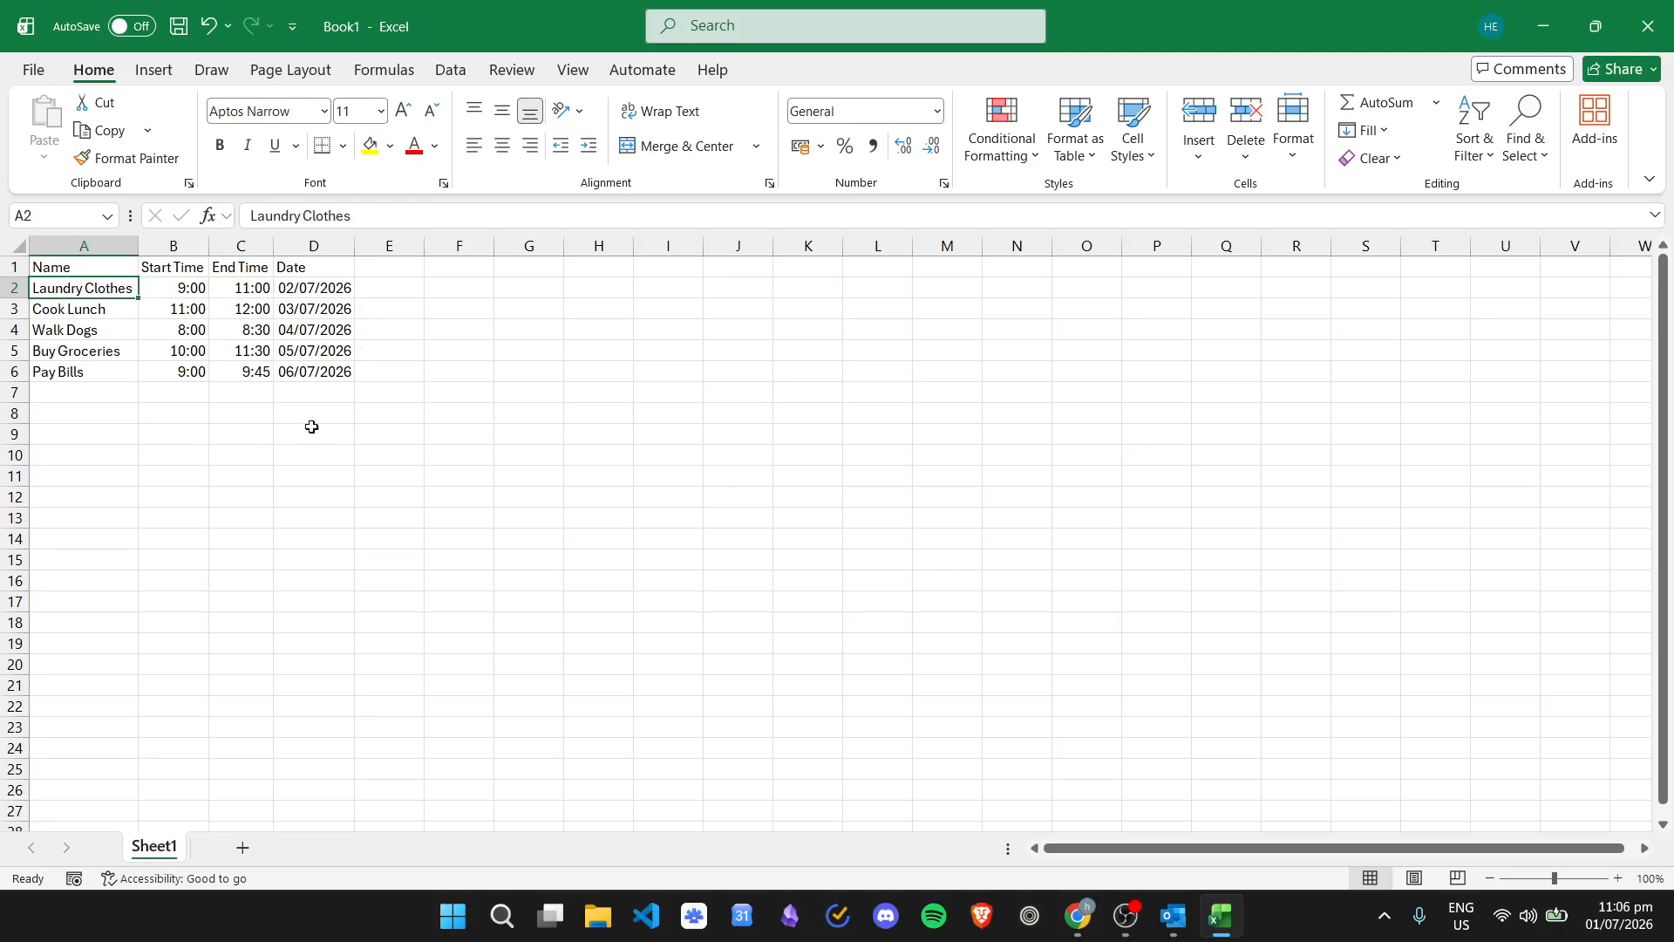
- In Save As, choose CSV (Comma delimited) (*.csv) and enter the file name importcalendarevents
{"action": "left_click", "coordinate": [47, 74]}
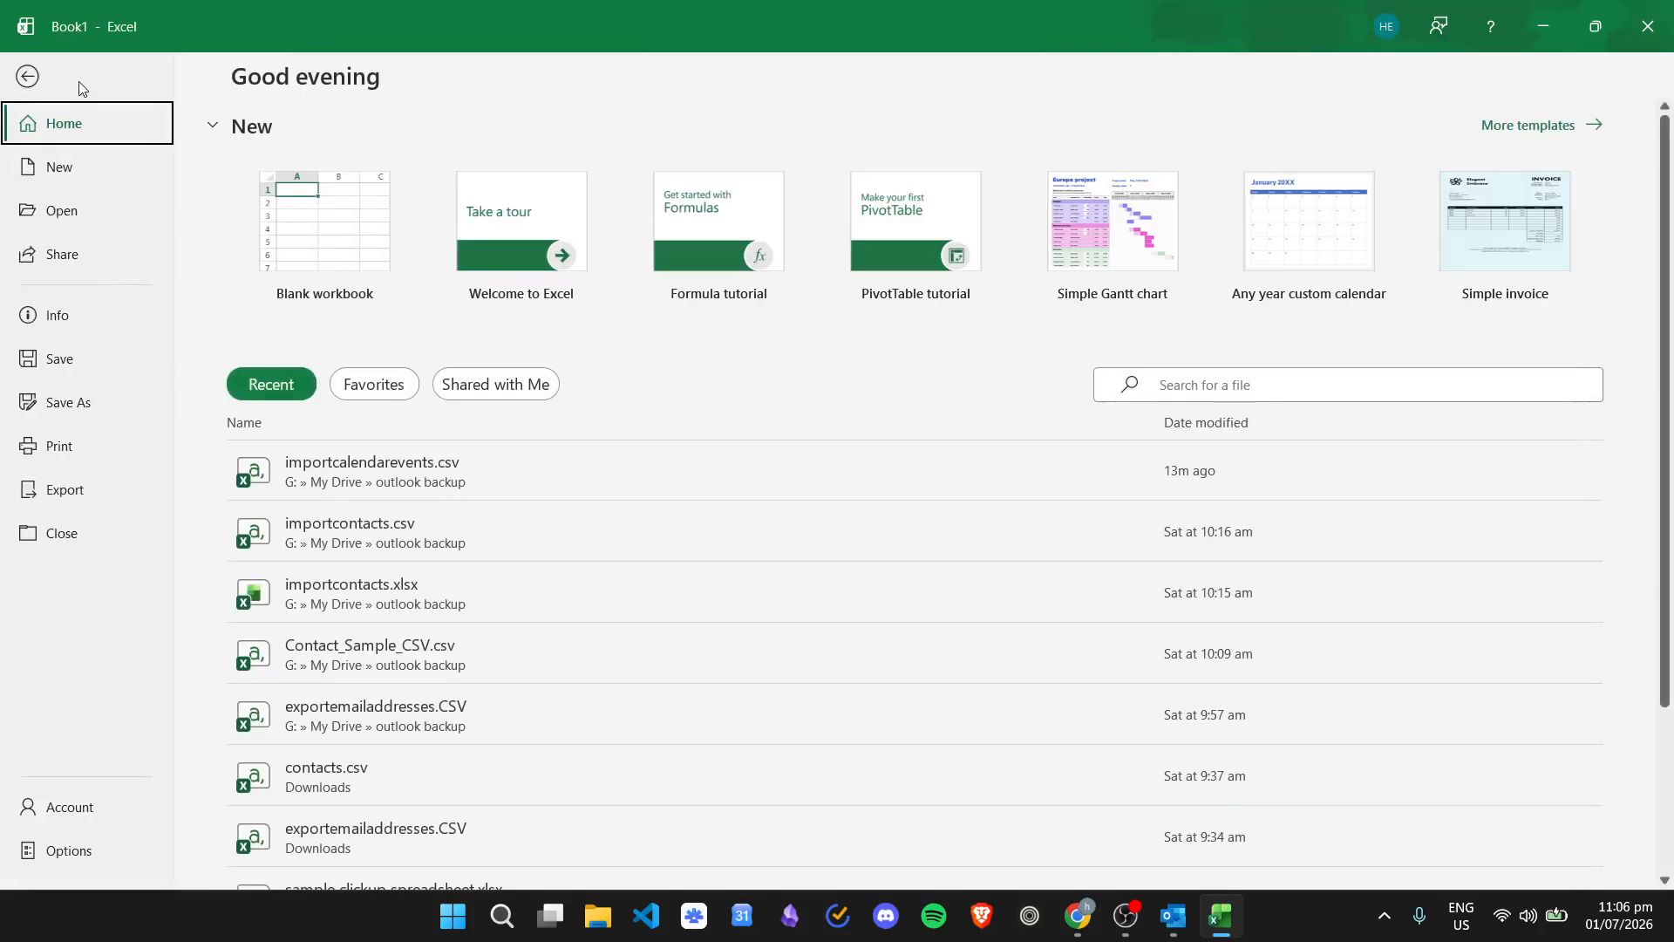
{"action": "left_click", "coordinate": [96, 402]}
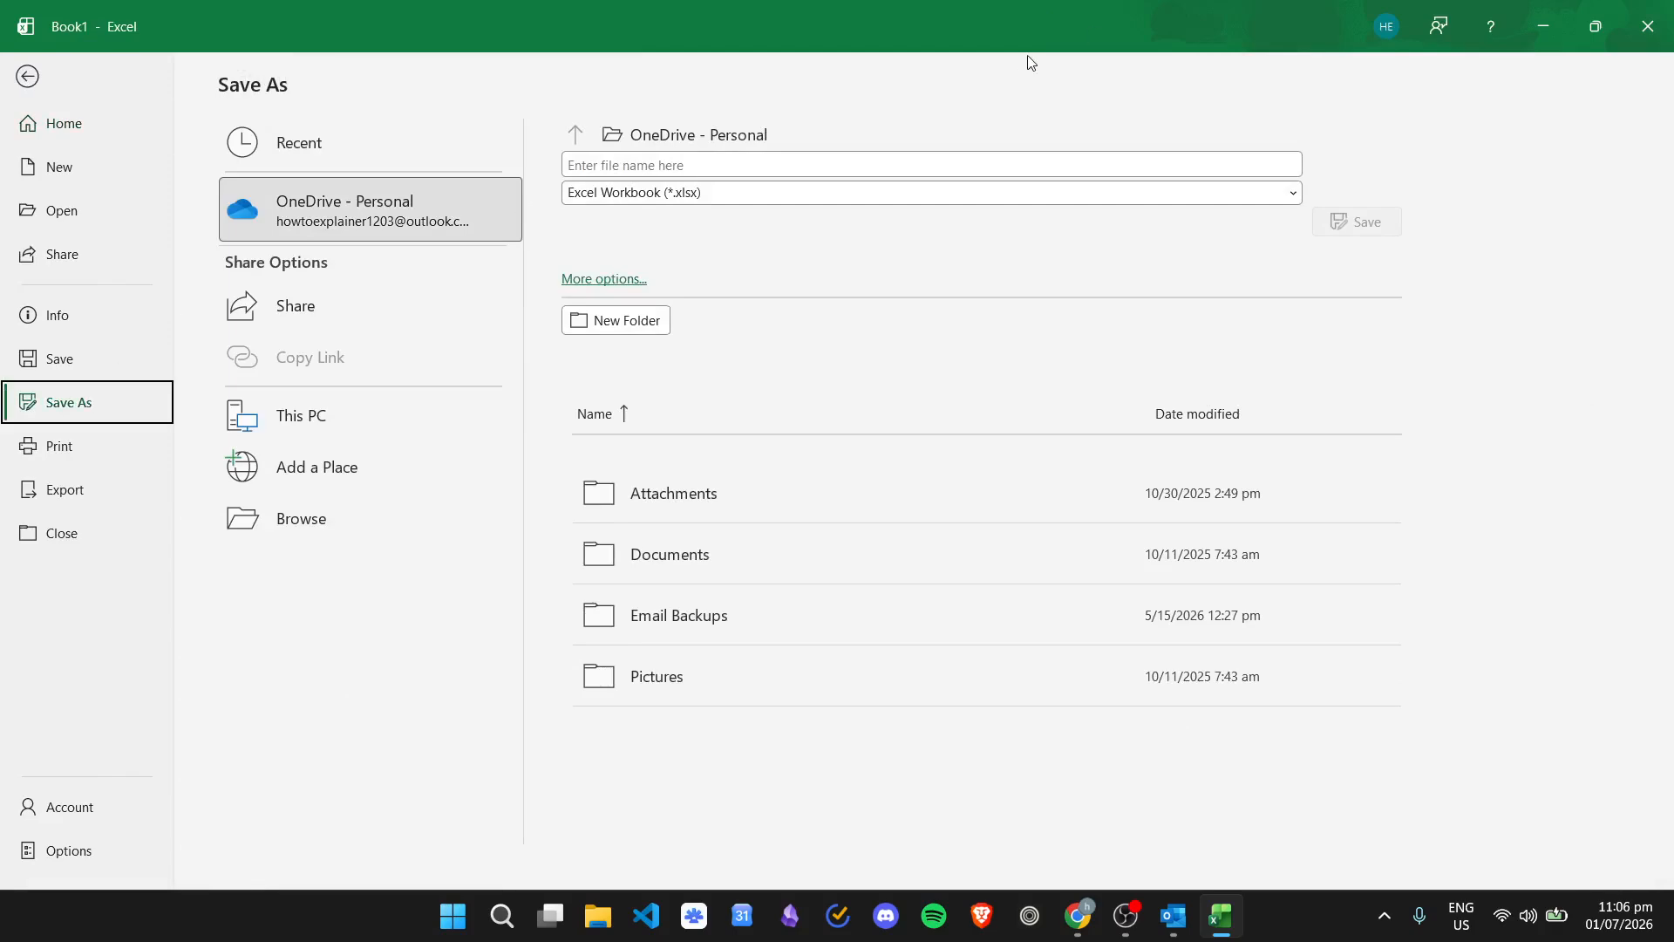
{"action": "left_click", "coordinate": [915, 191]}
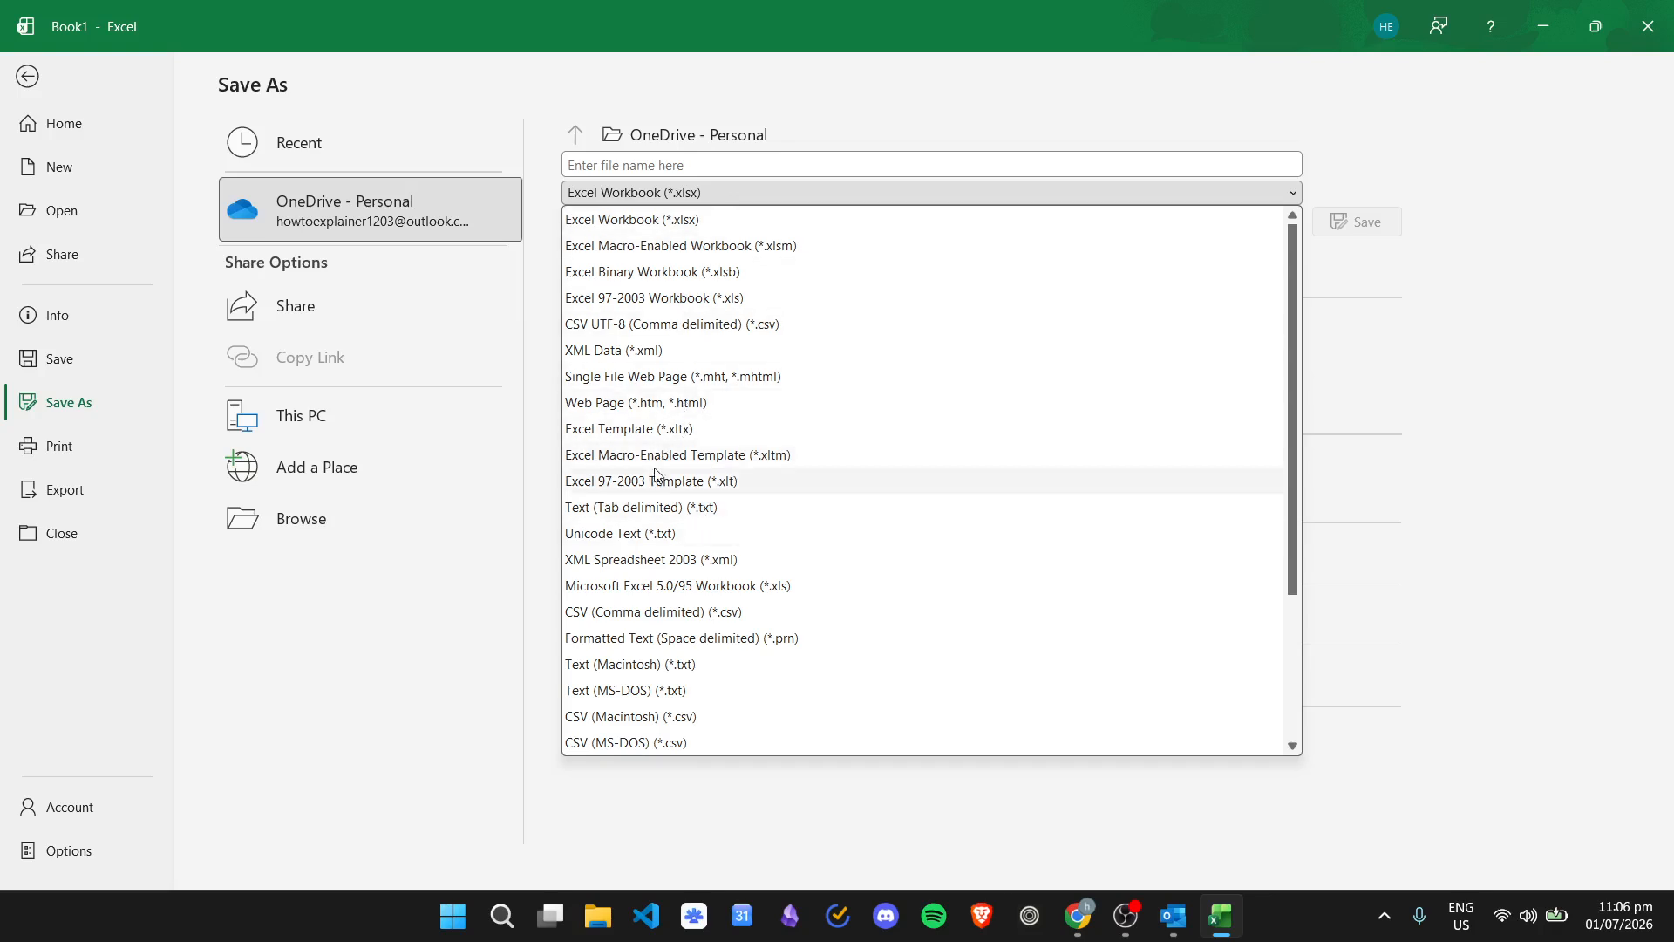
{"action": "left_click", "coordinate": [724, 611]}
{"action": "left_click", "coordinate": [705, 162]}
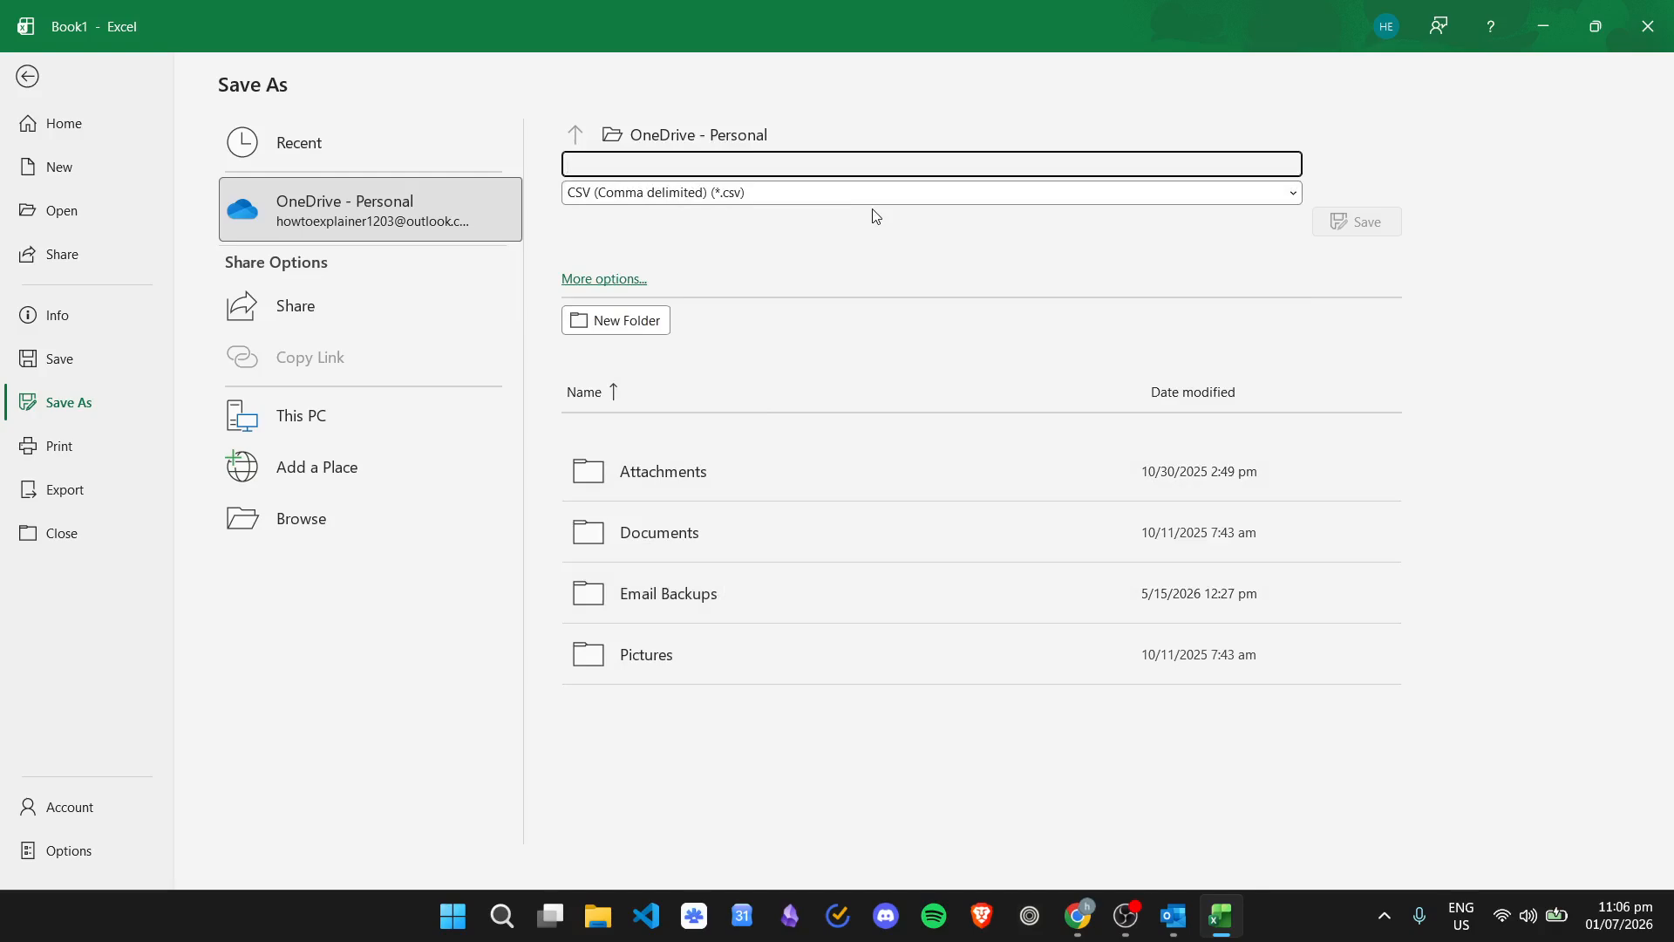
{"action": "type", "text": "importcalendarevents"}
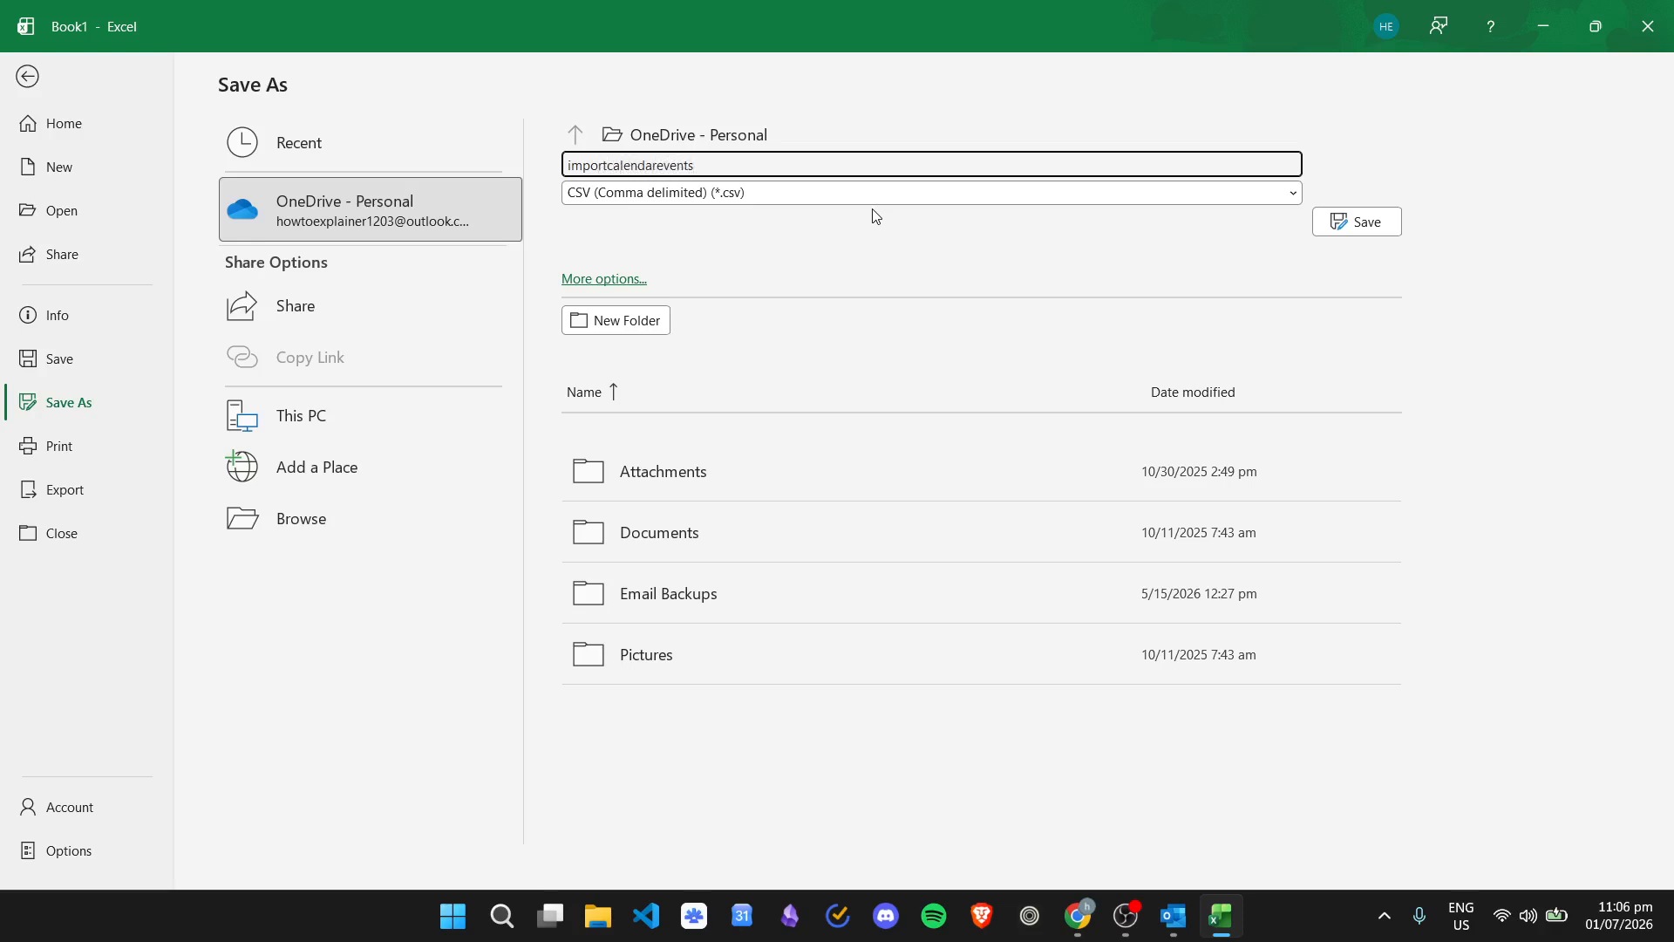
{"action": "left_click", "coordinate": [322, 614]}
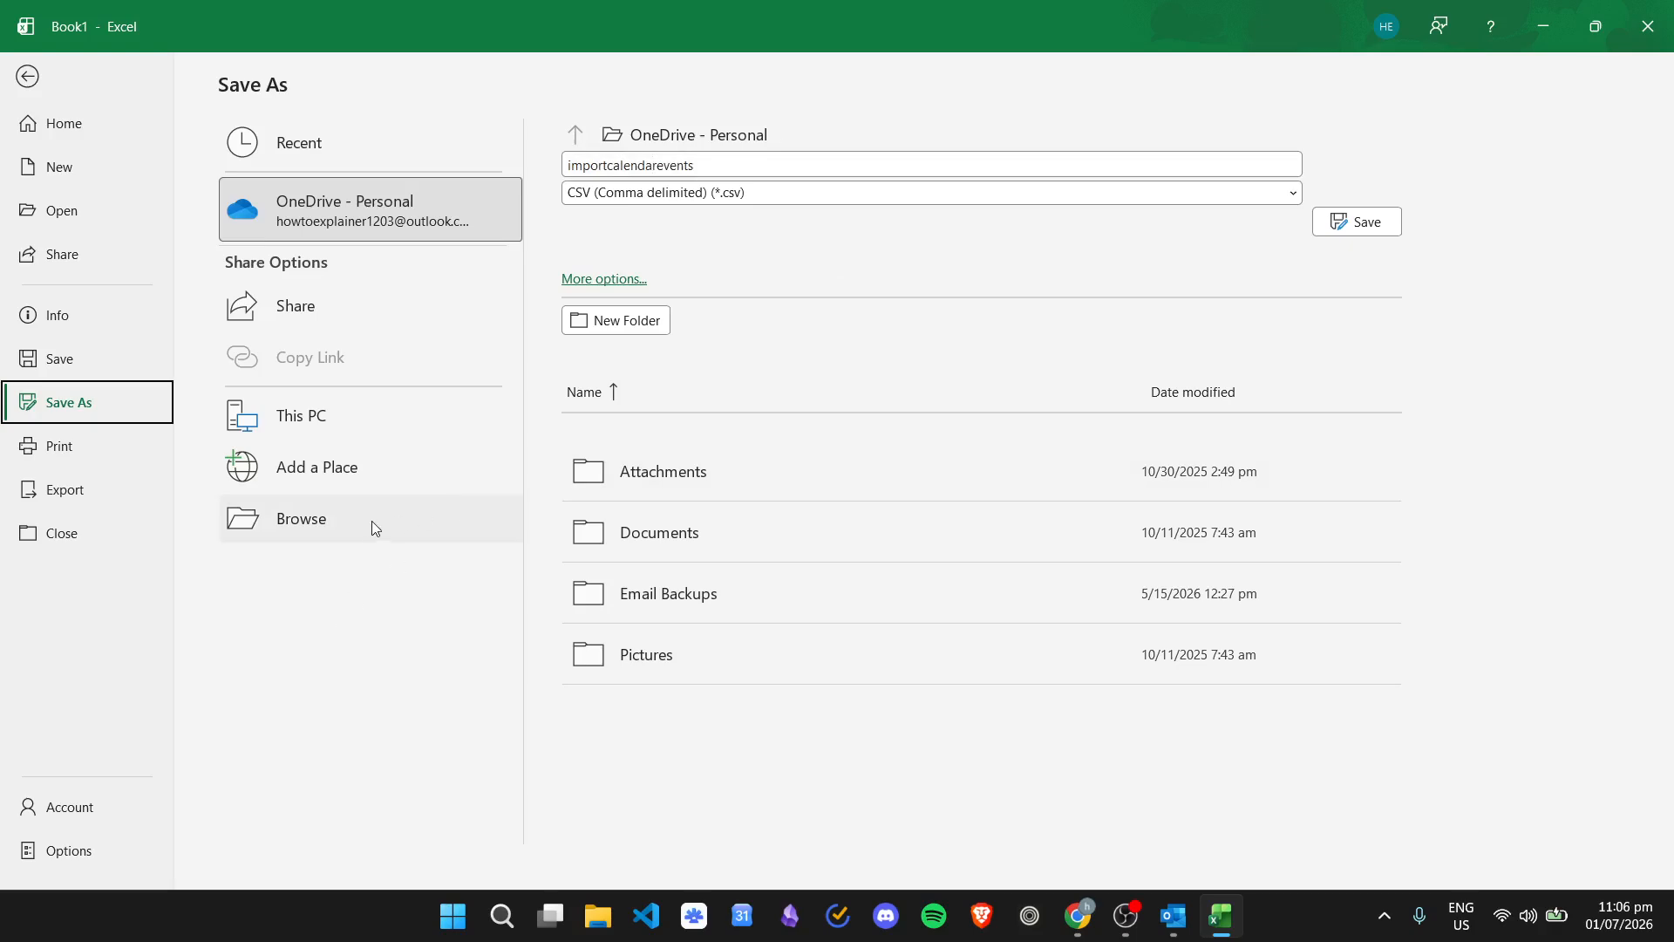
- Save importcalendarevents.csv in My Drive > outlook backup, dismiss the data loss banner, then switch to Outlook
{"action": "left_click", "coordinate": [421, 534]}
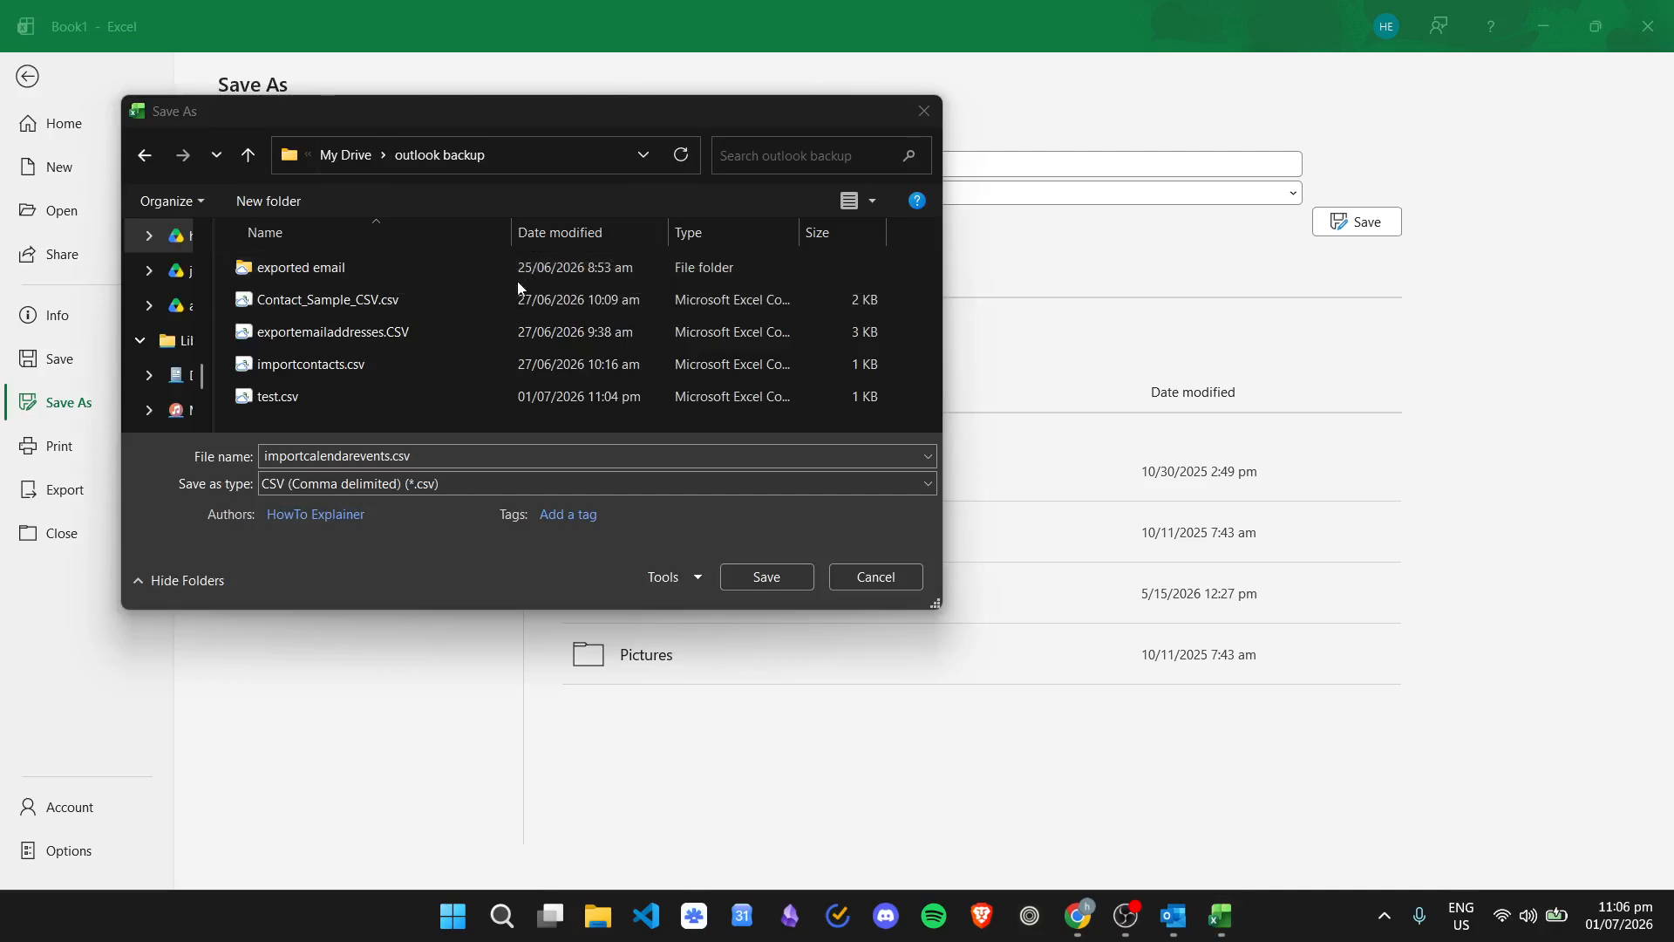
{"action": "left_click", "coordinate": [346, 157]}
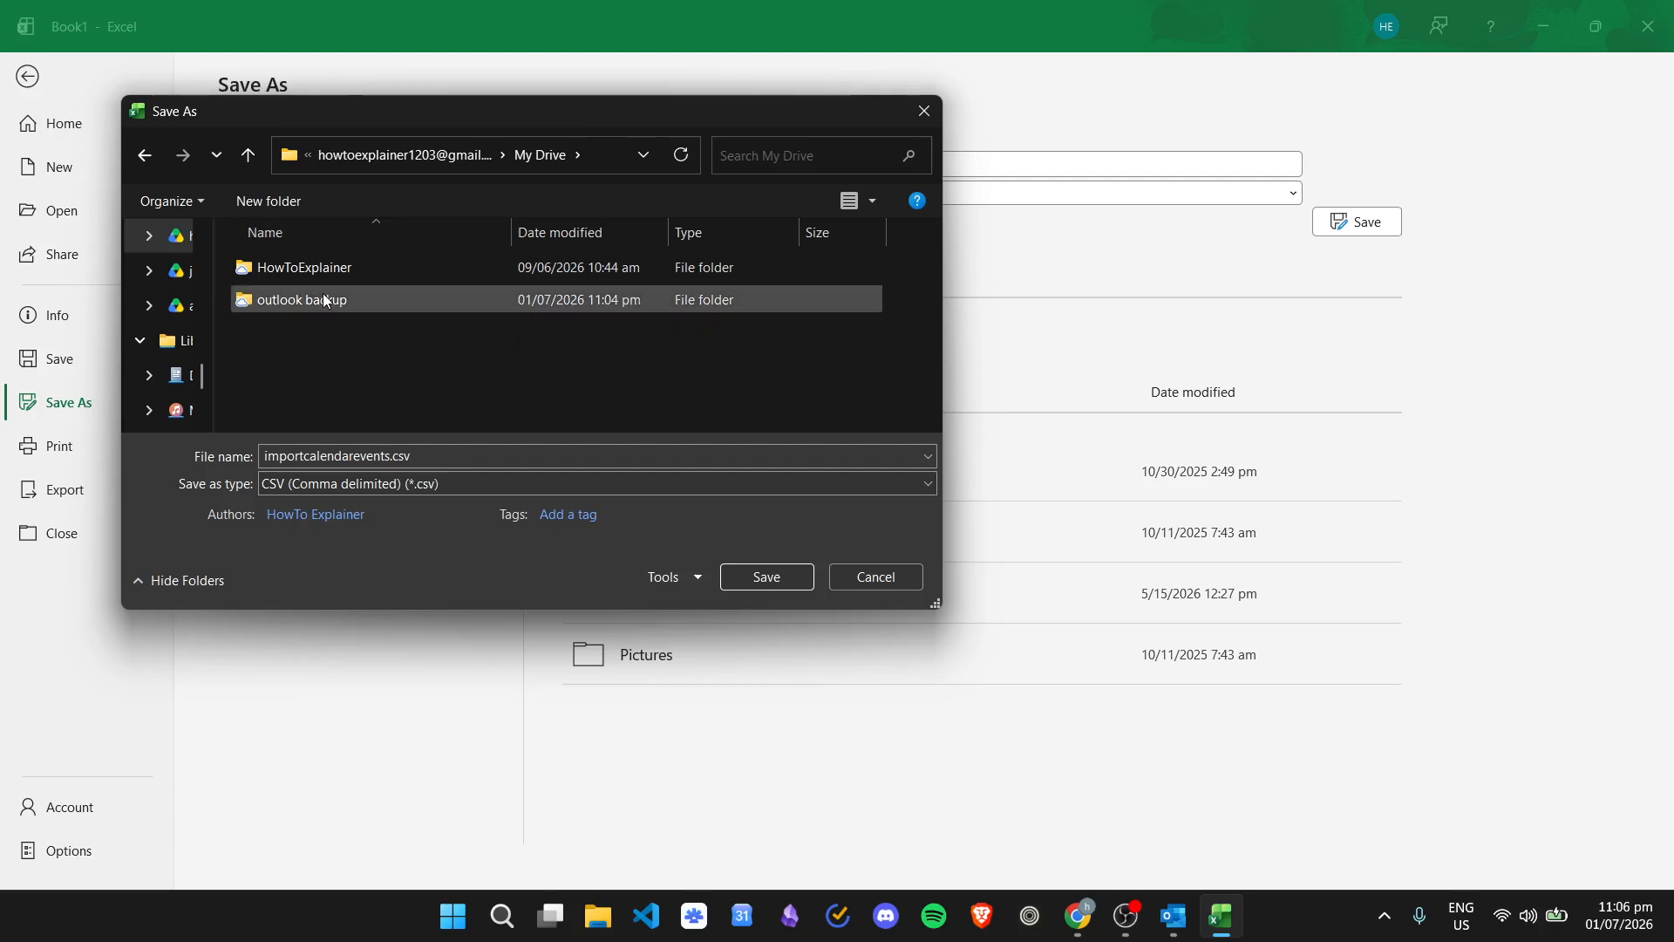
{"action": "double_click", "coordinate": [345, 309]}
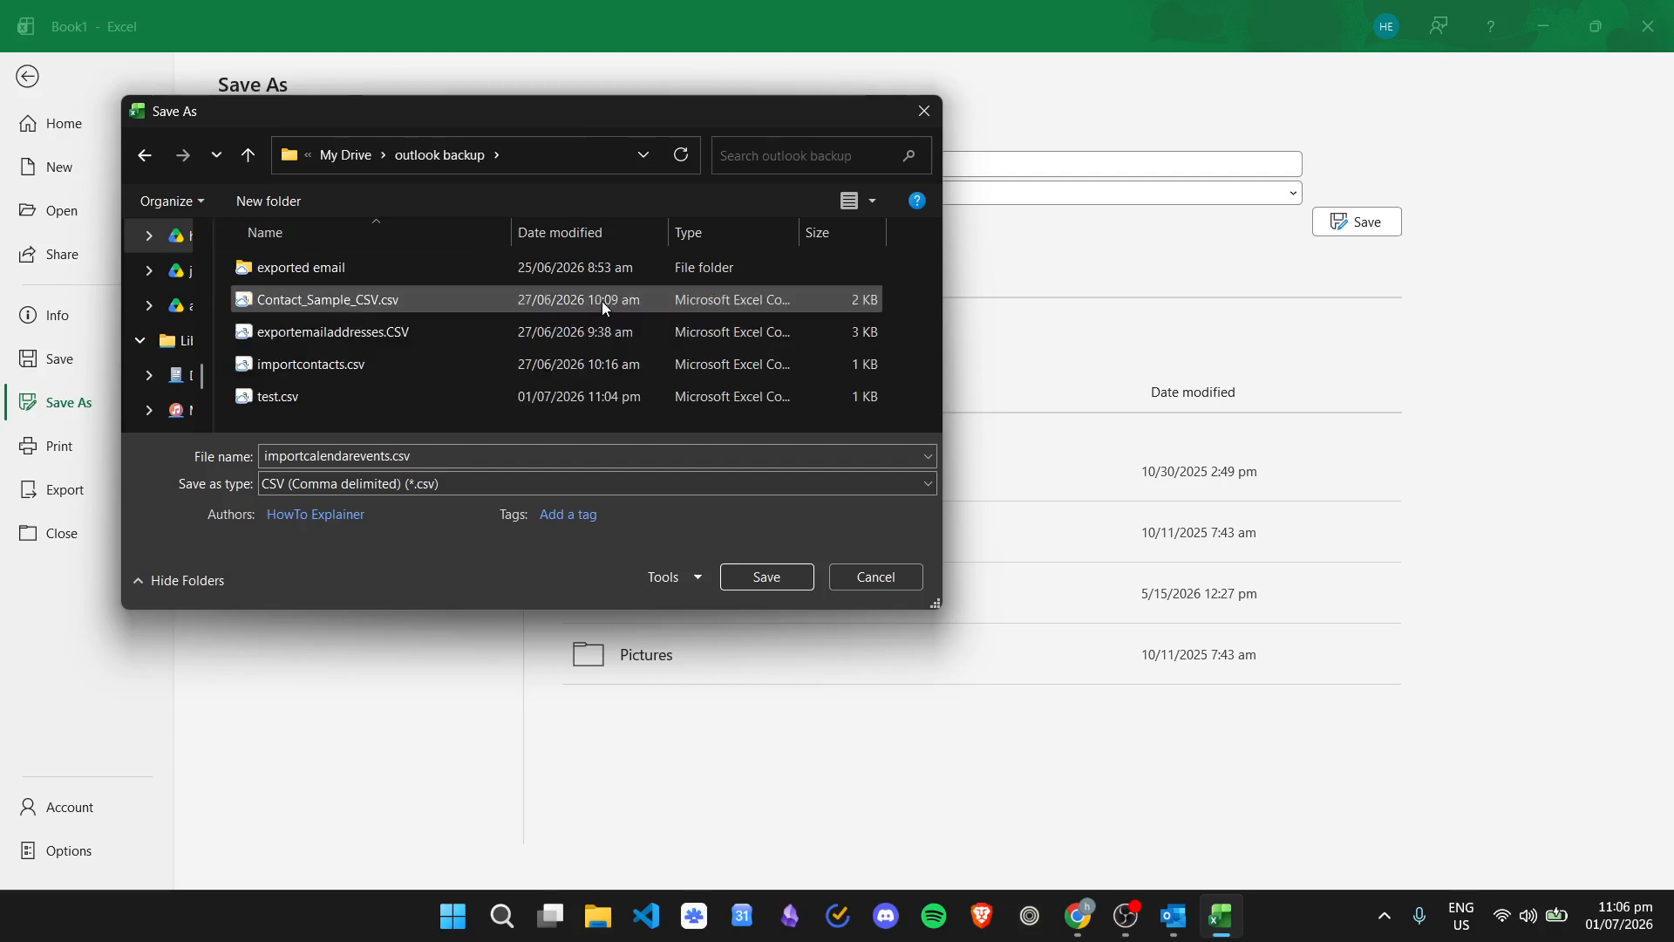
{"action": "left_click", "coordinate": [767, 577]}
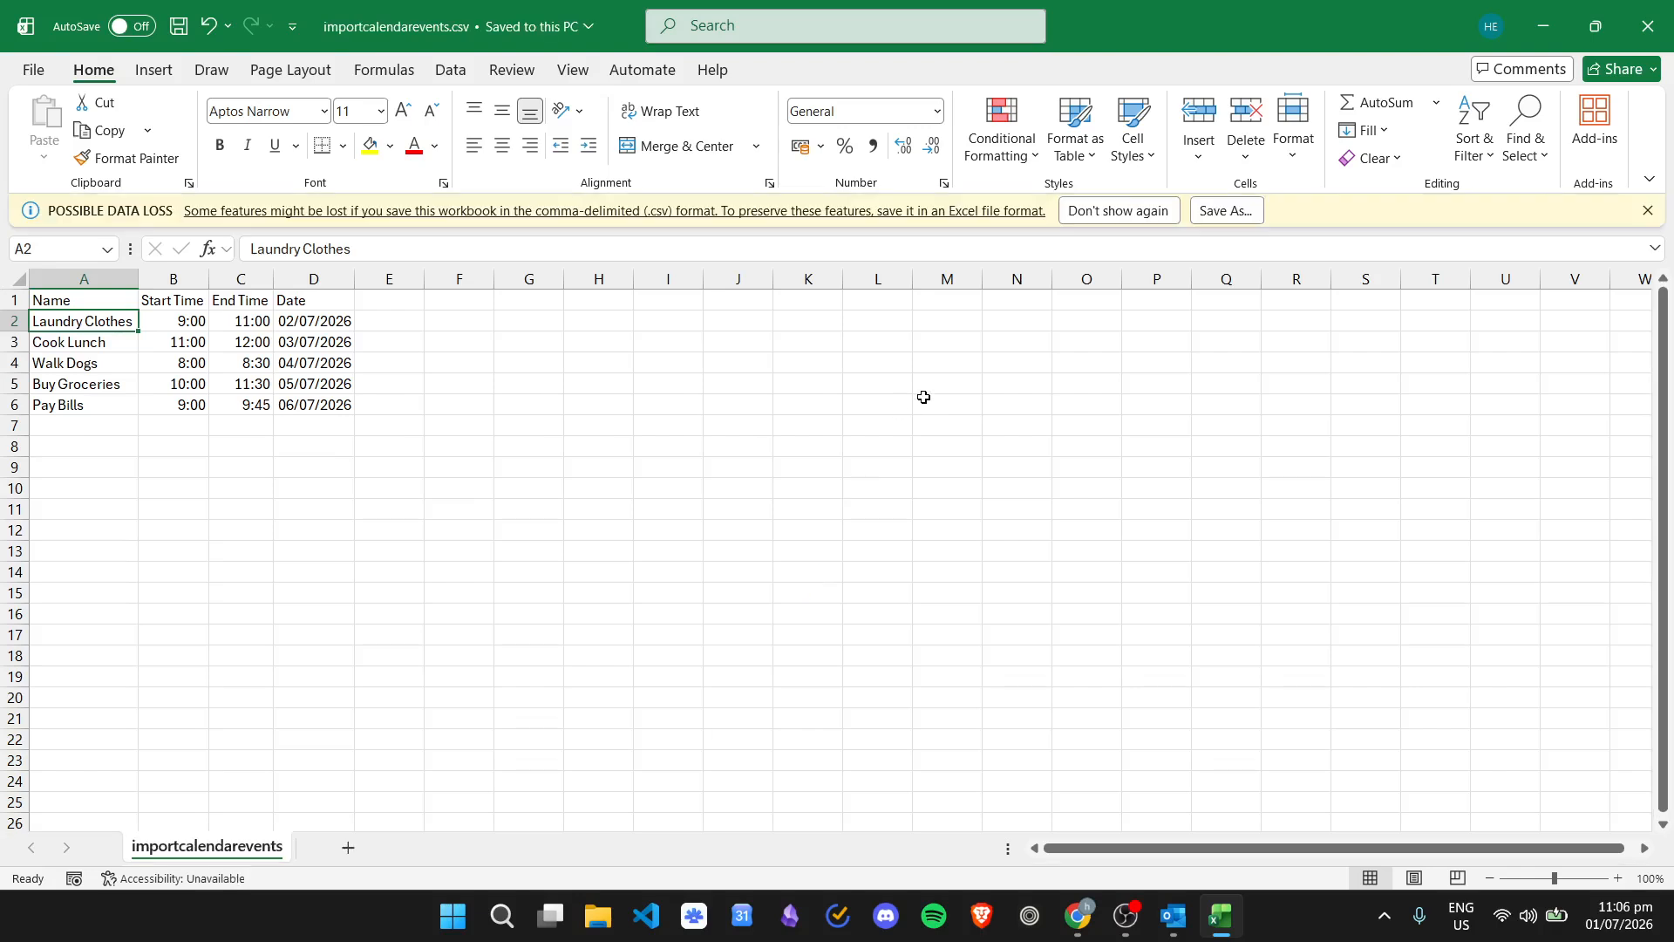
{"action": "left_click", "coordinate": [1648, 211]}
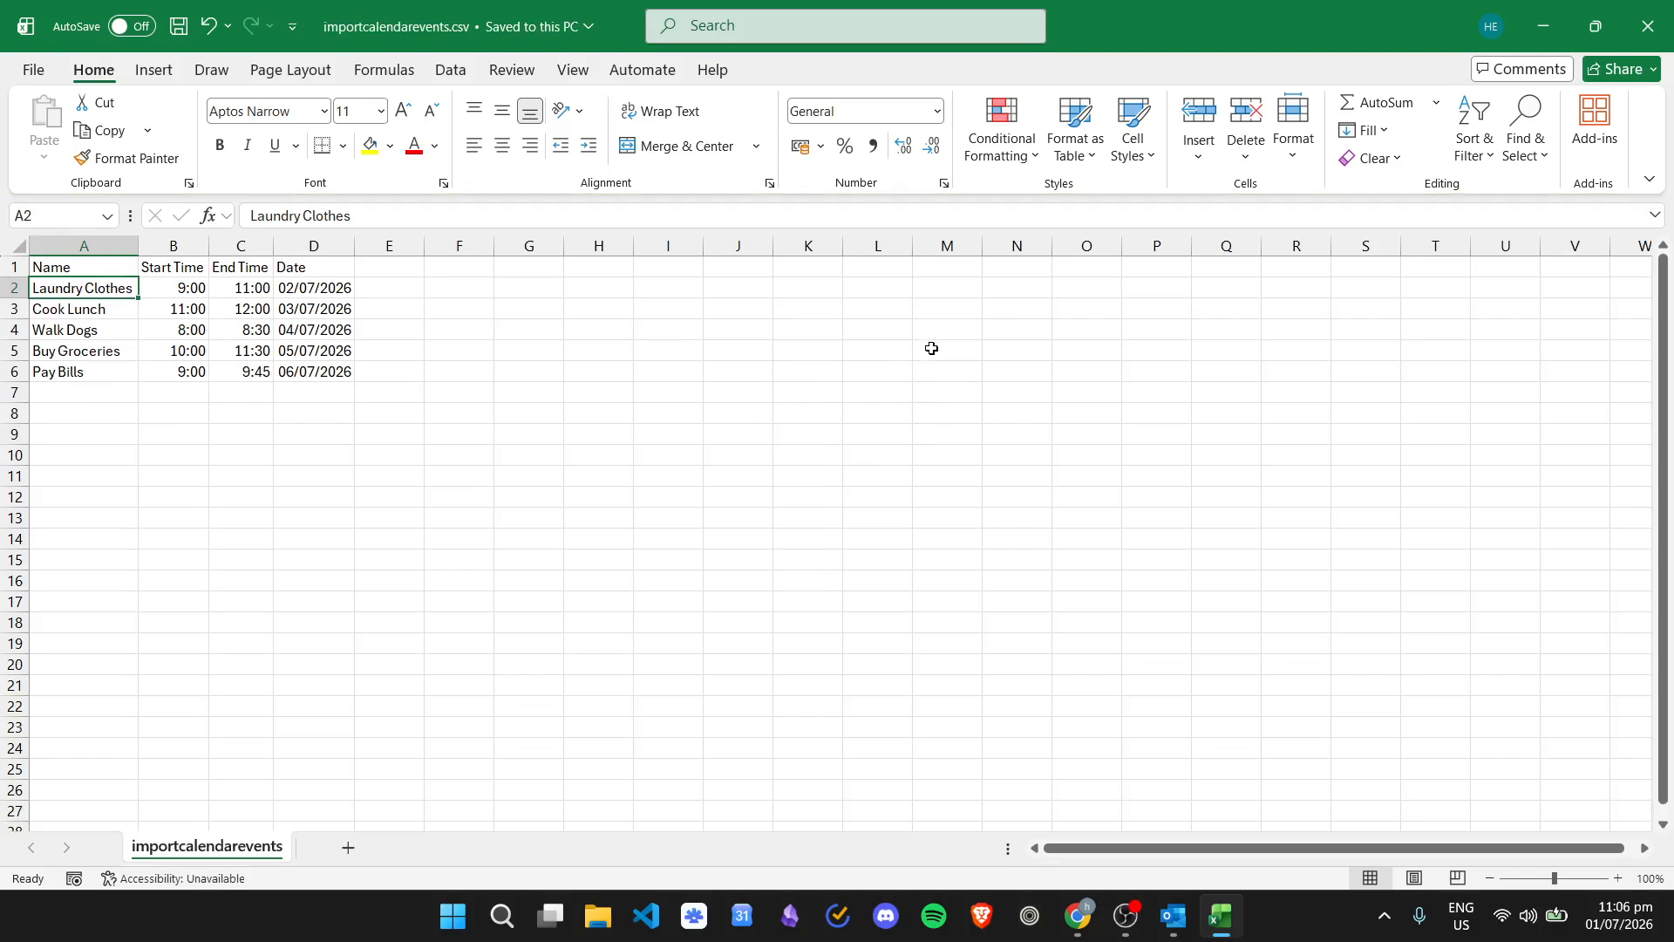
{"action": "left_click", "coordinate": [1174, 916]}
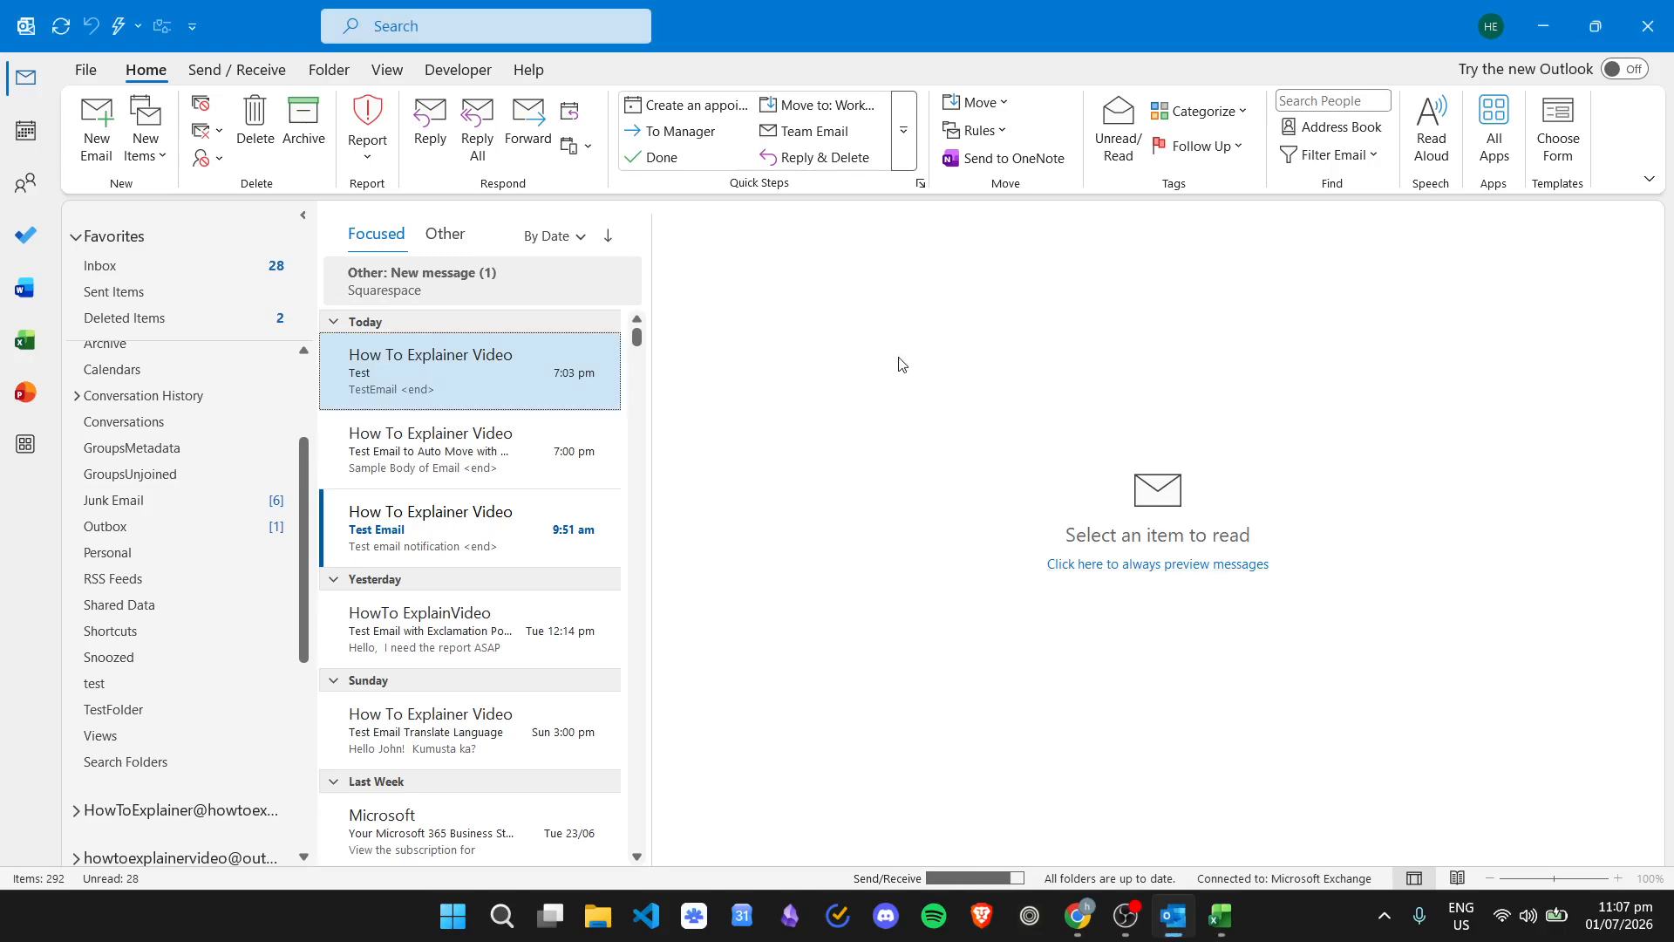
- Switch Outlook to the calendar and launch the Import and Export Wizard via File > Open & Export
{"action": "left_click", "coordinate": [26, 130]}
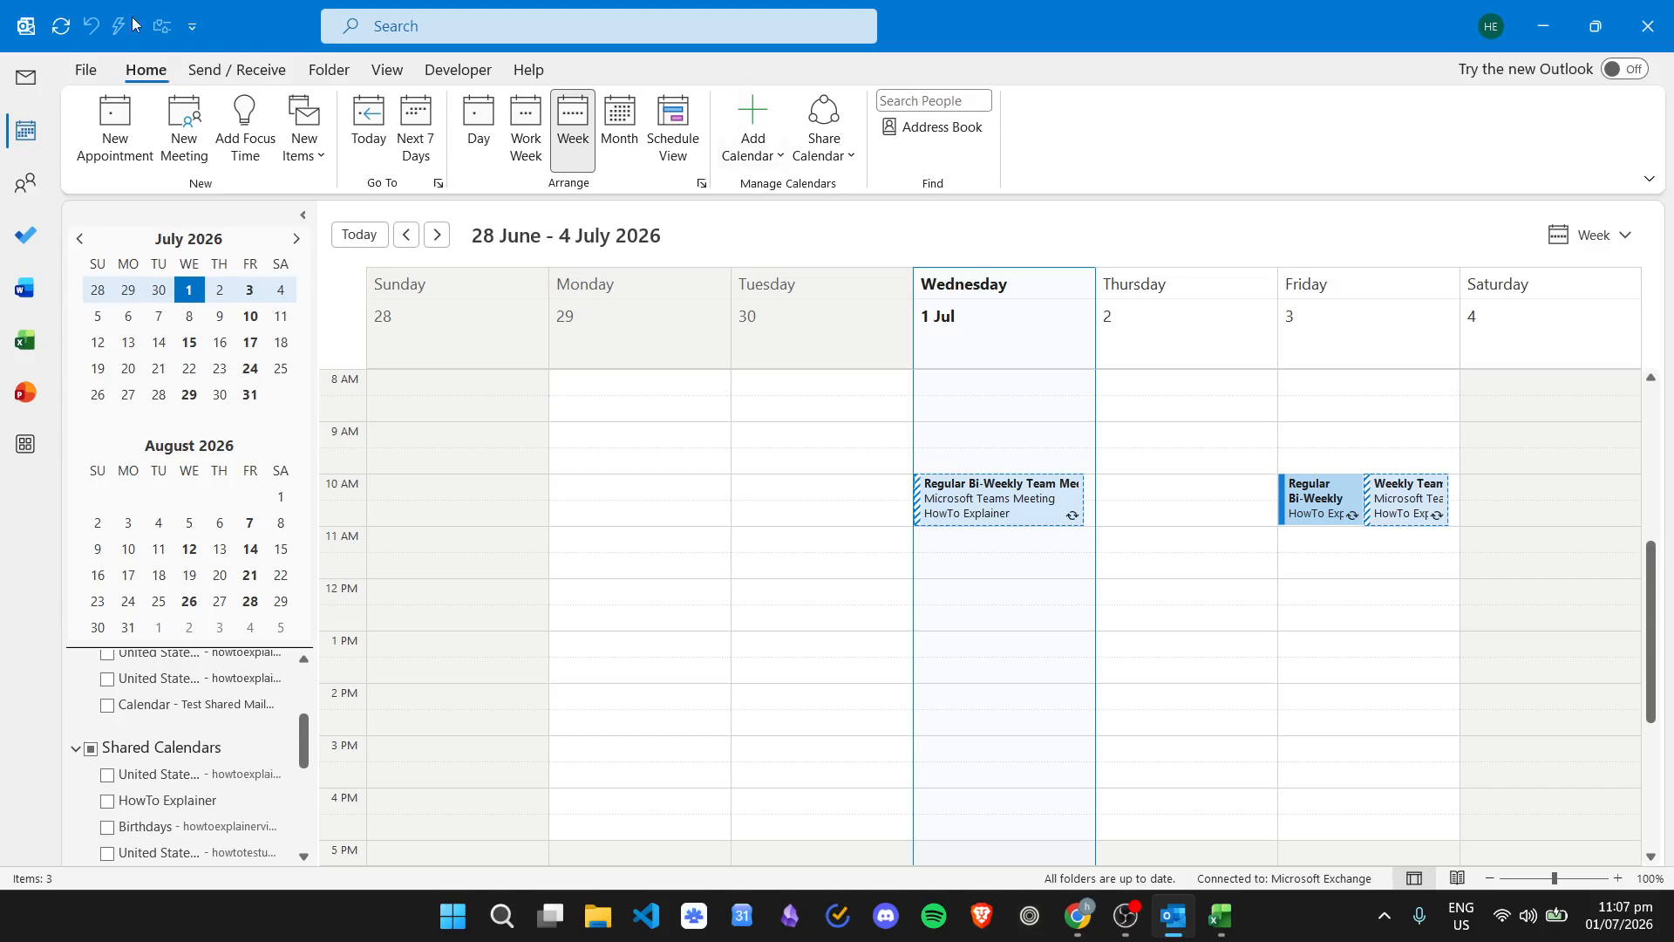
{"action": "left_click", "coordinate": [92, 67]}
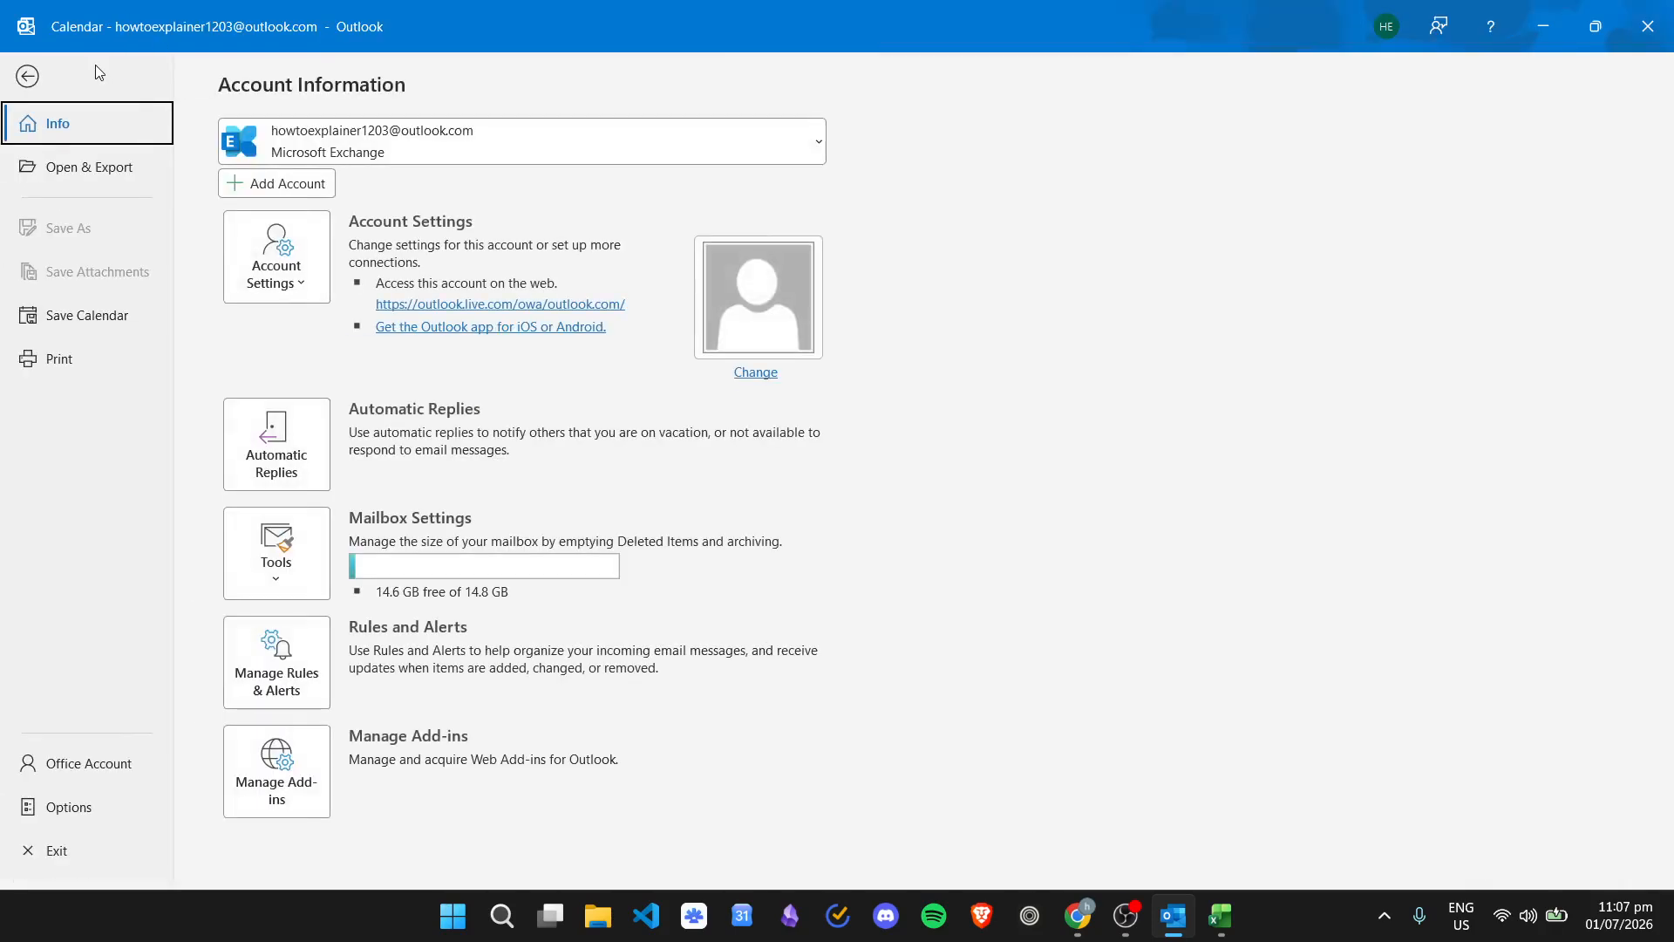
{"action": "left_click", "coordinate": [74, 180]}
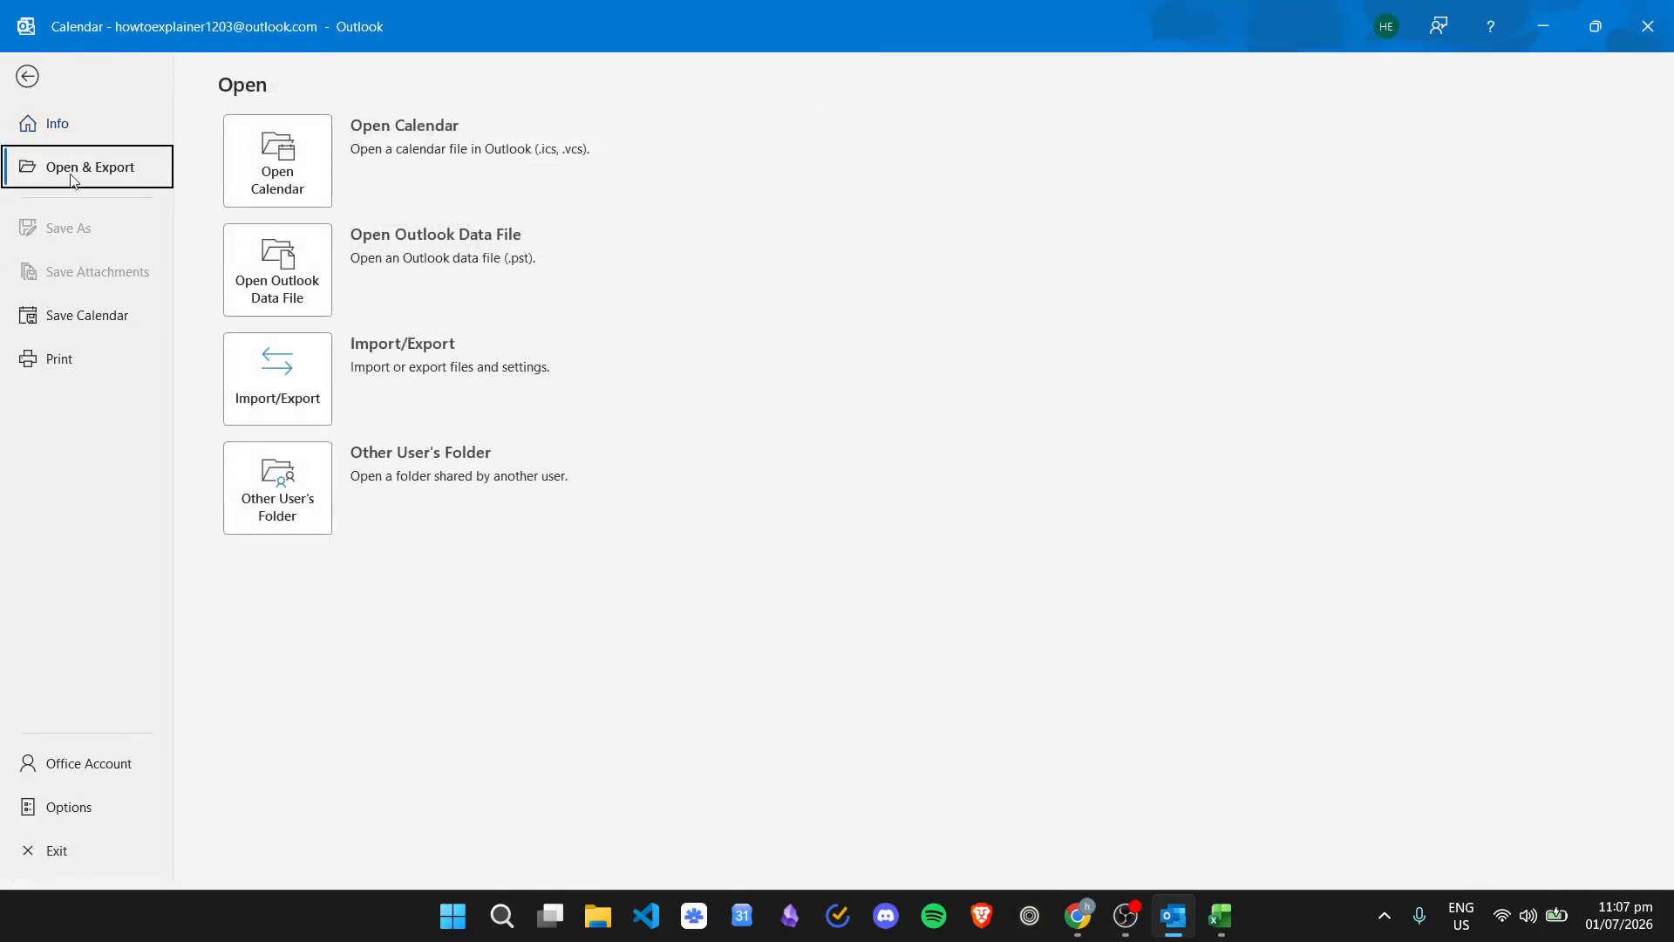
{"action": "left_click", "coordinate": [307, 371]}
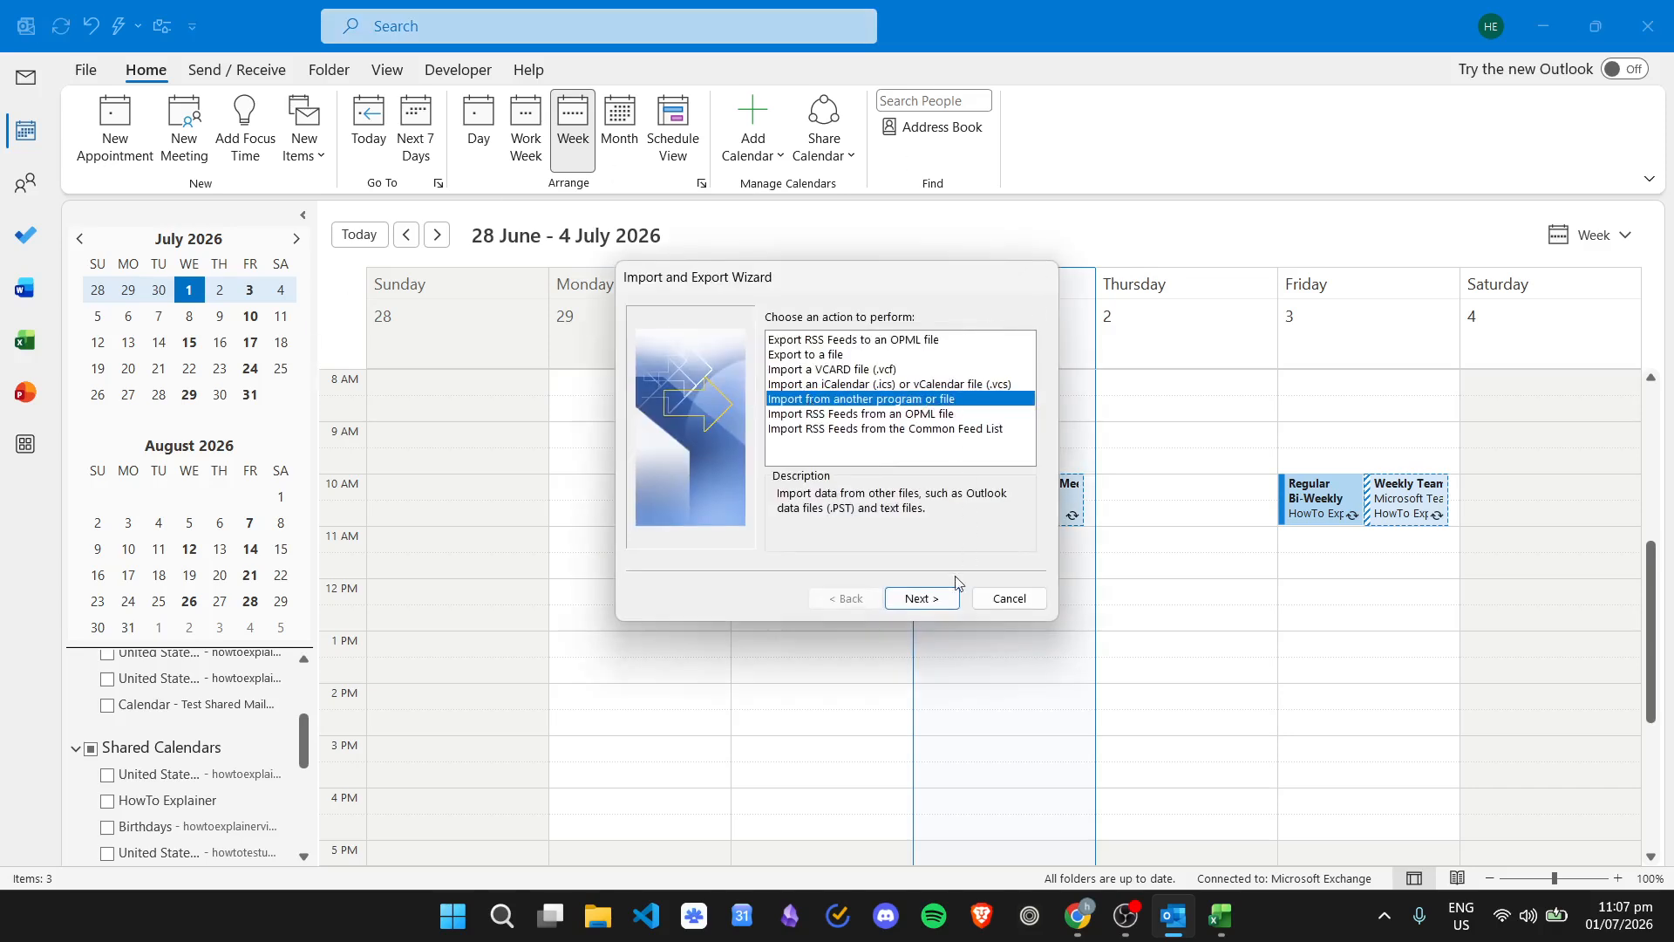
- Choose Import from another program or file, then Comma Separated Values, and inspect the file path
{"action": "left_click", "coordinate": [922, 598]}
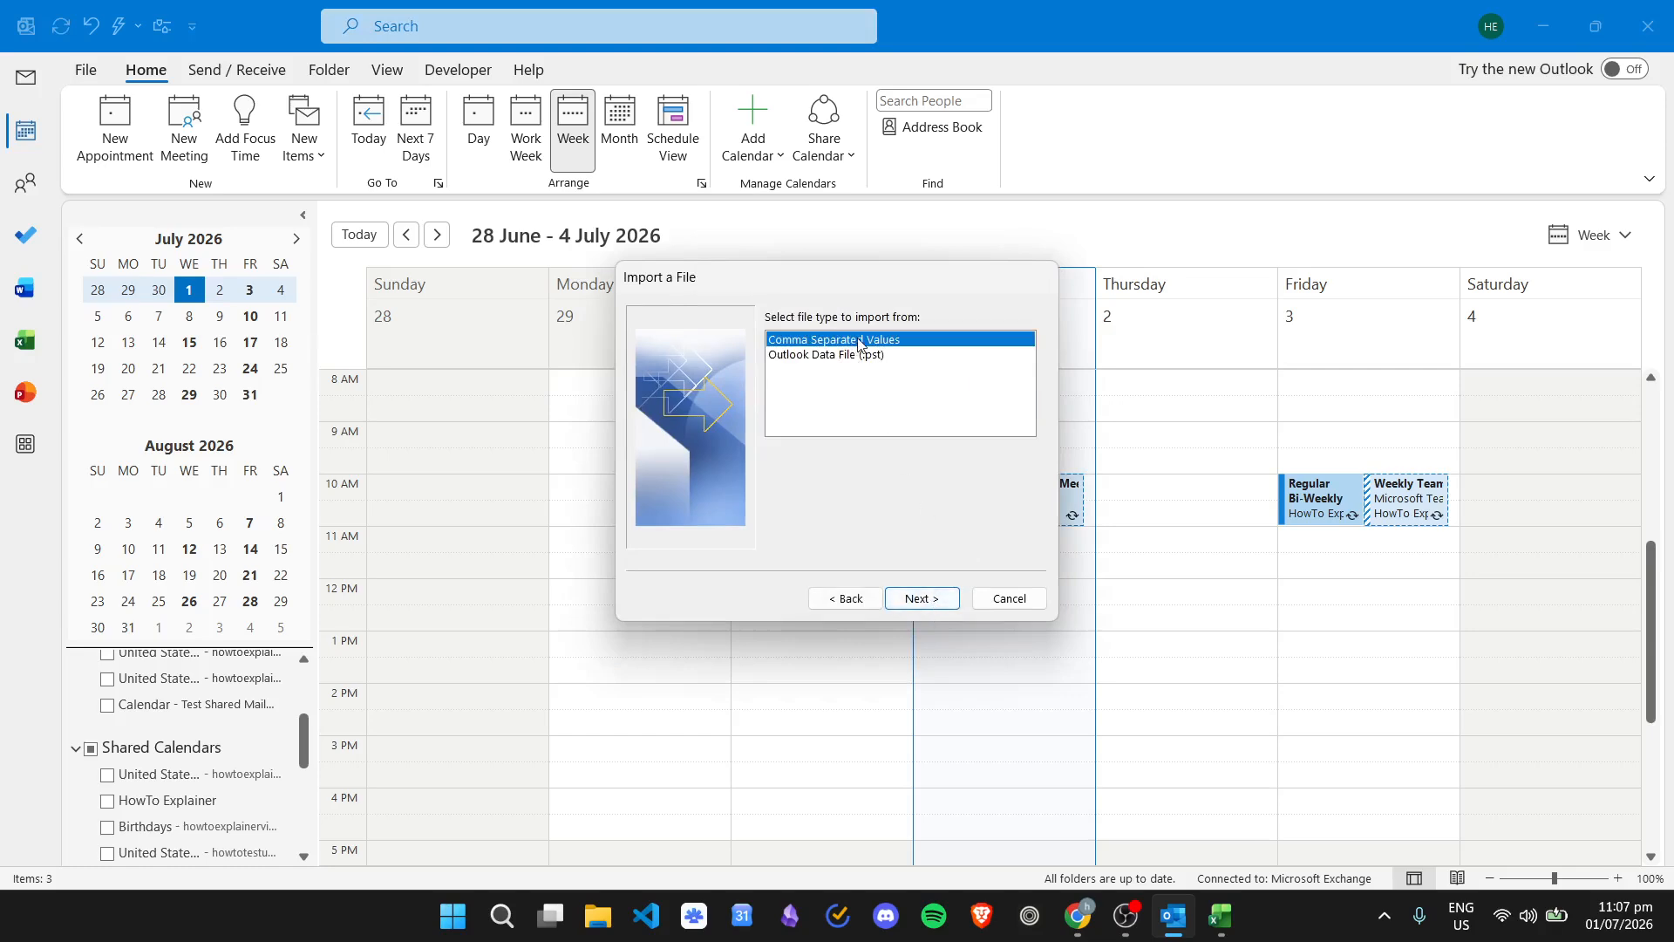
{"action": "left_click", "coordinate": [933, 600]}
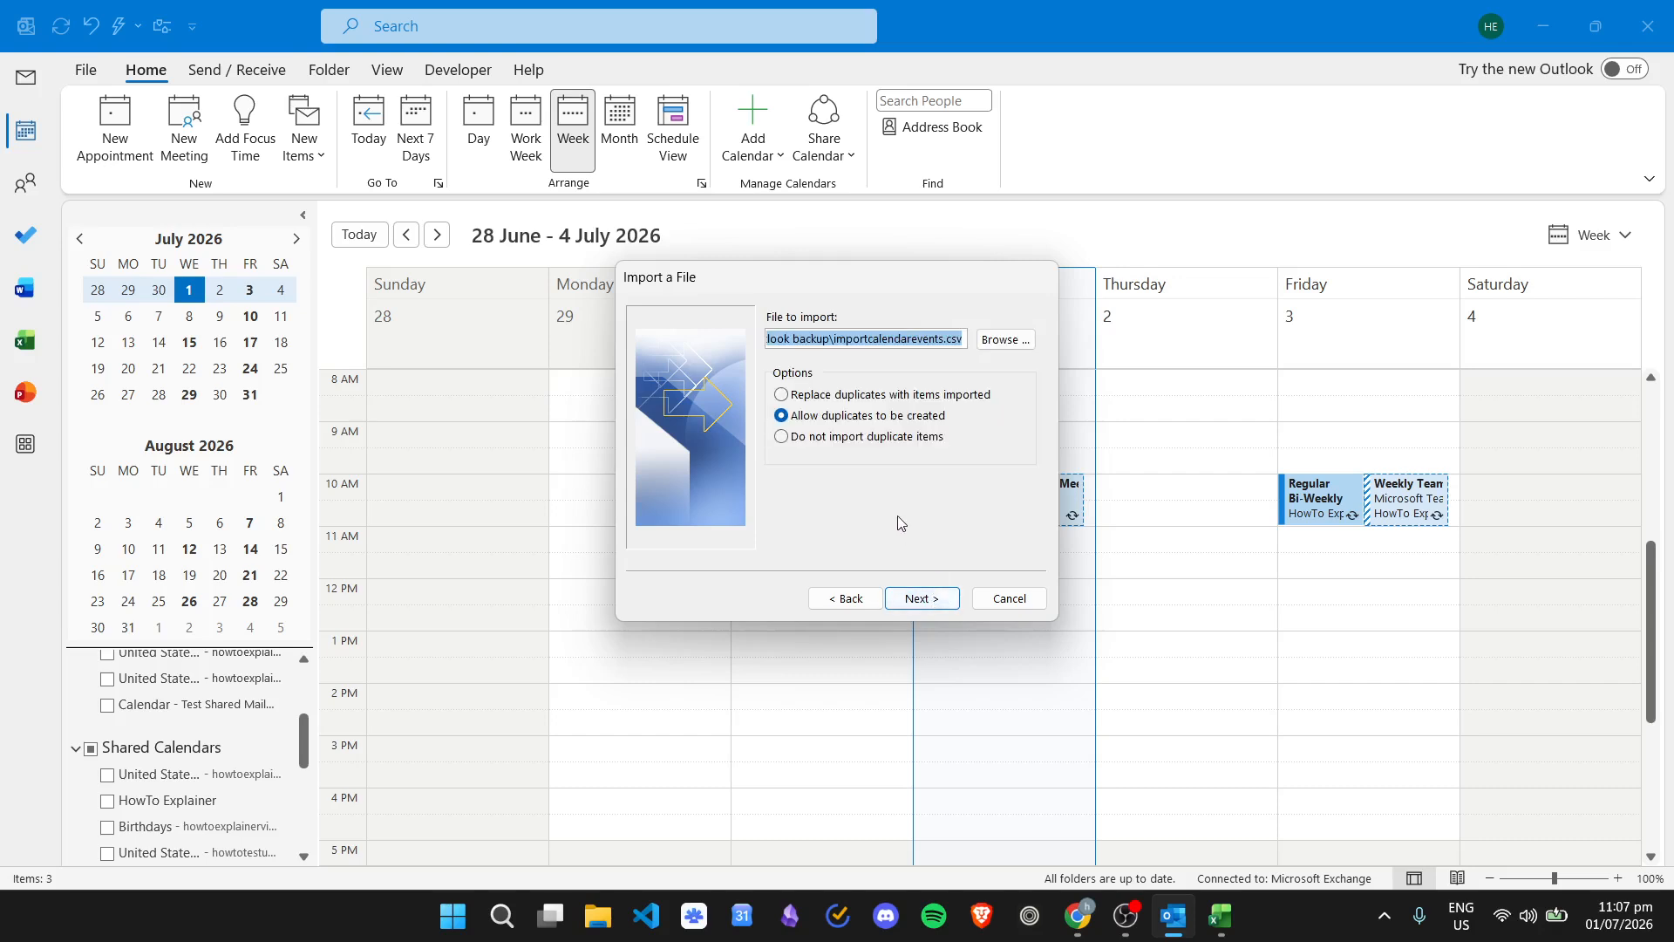
{"action": "left_click", "coordinate": [869, 339]}
{"action": "left_click_drag", "start_coordinate": [865, 340], "coordinate": [1001, 374]}
{"action": "left_click", "coordinate": [907, 340]}
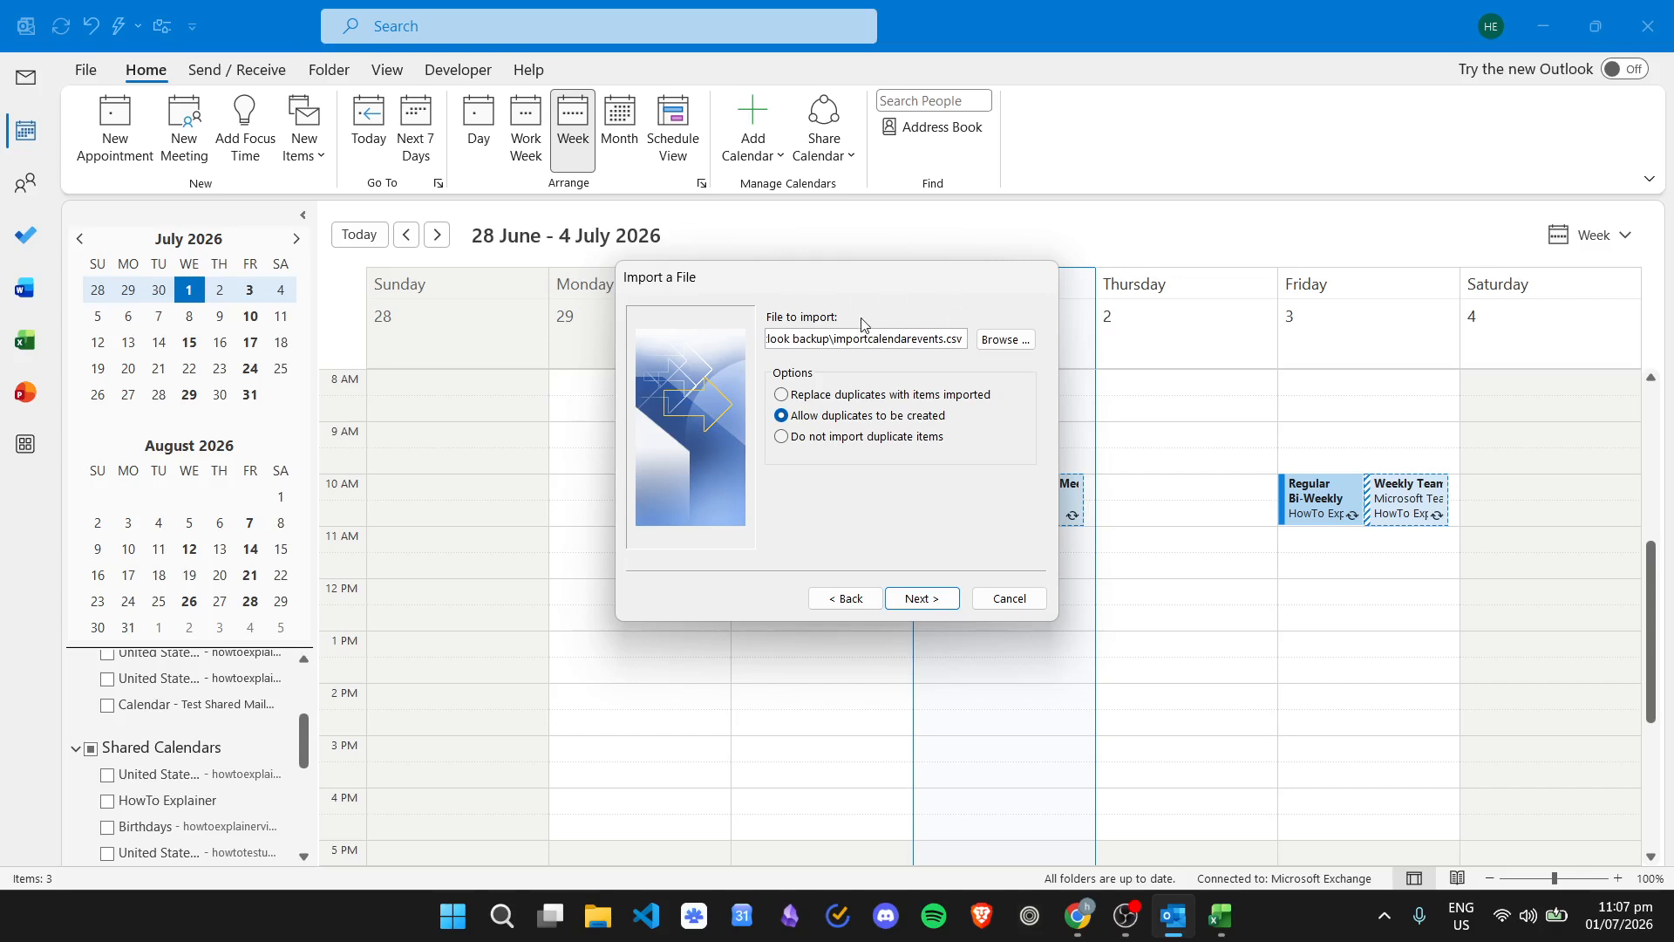
- Select importcalendarevents.csv from outlook backup as the import file and choose not to import duplicates
{"action": "left_click", "coordinate": [1004, 340]}
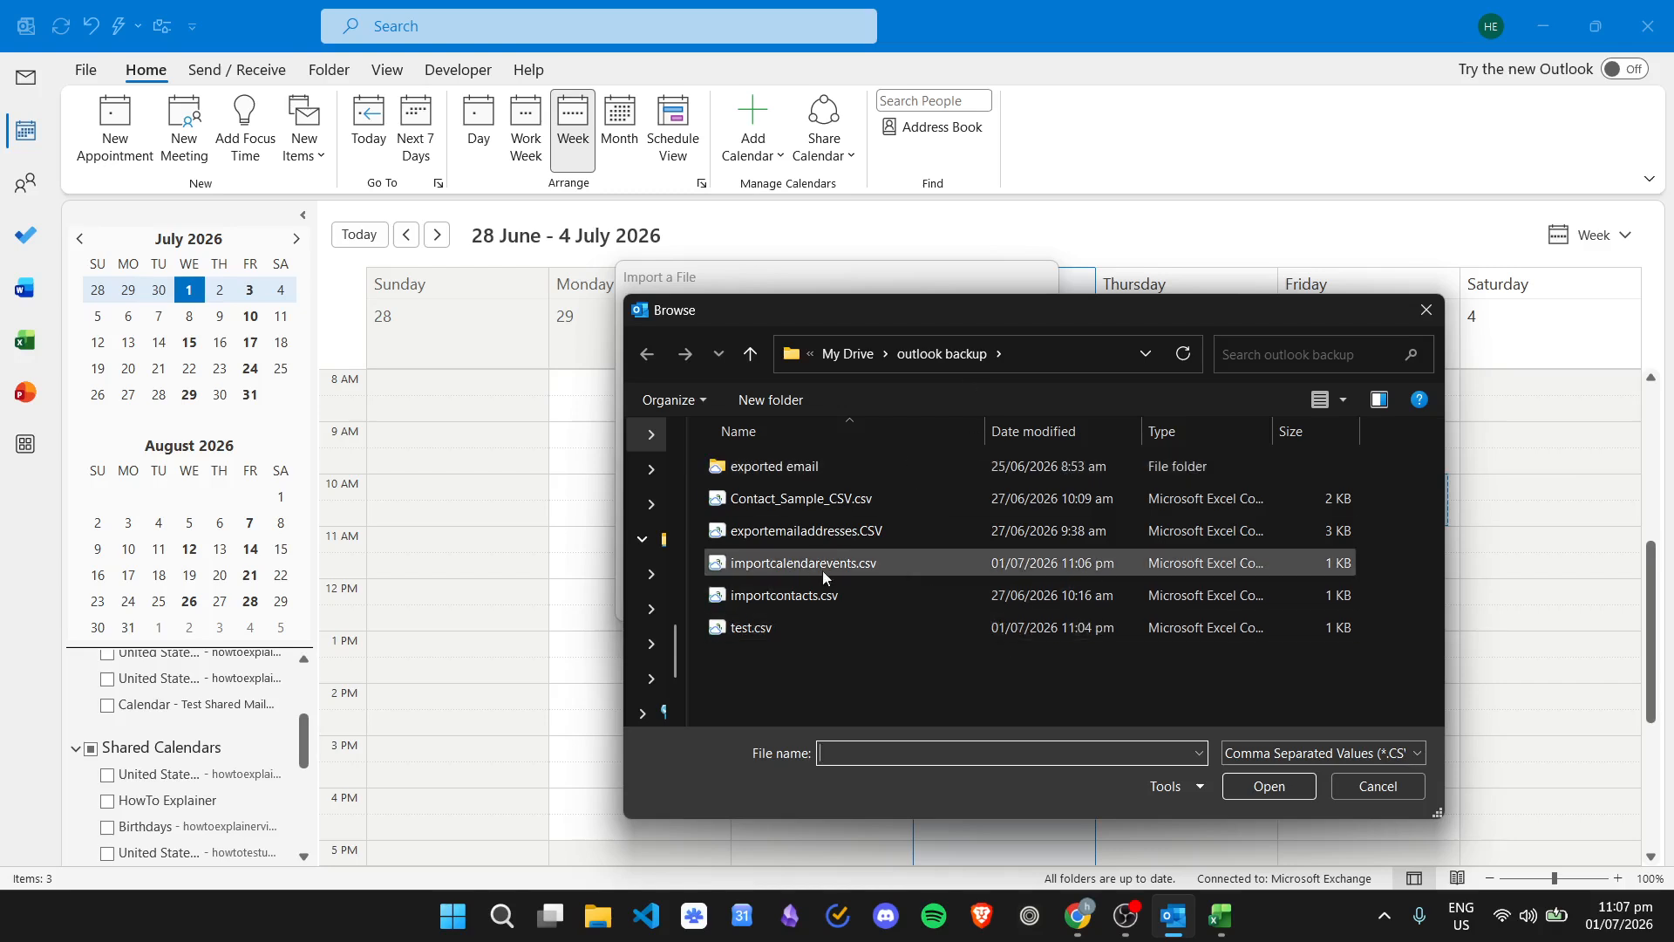
{"action": "left_click", "coordinate": [968, 563]}
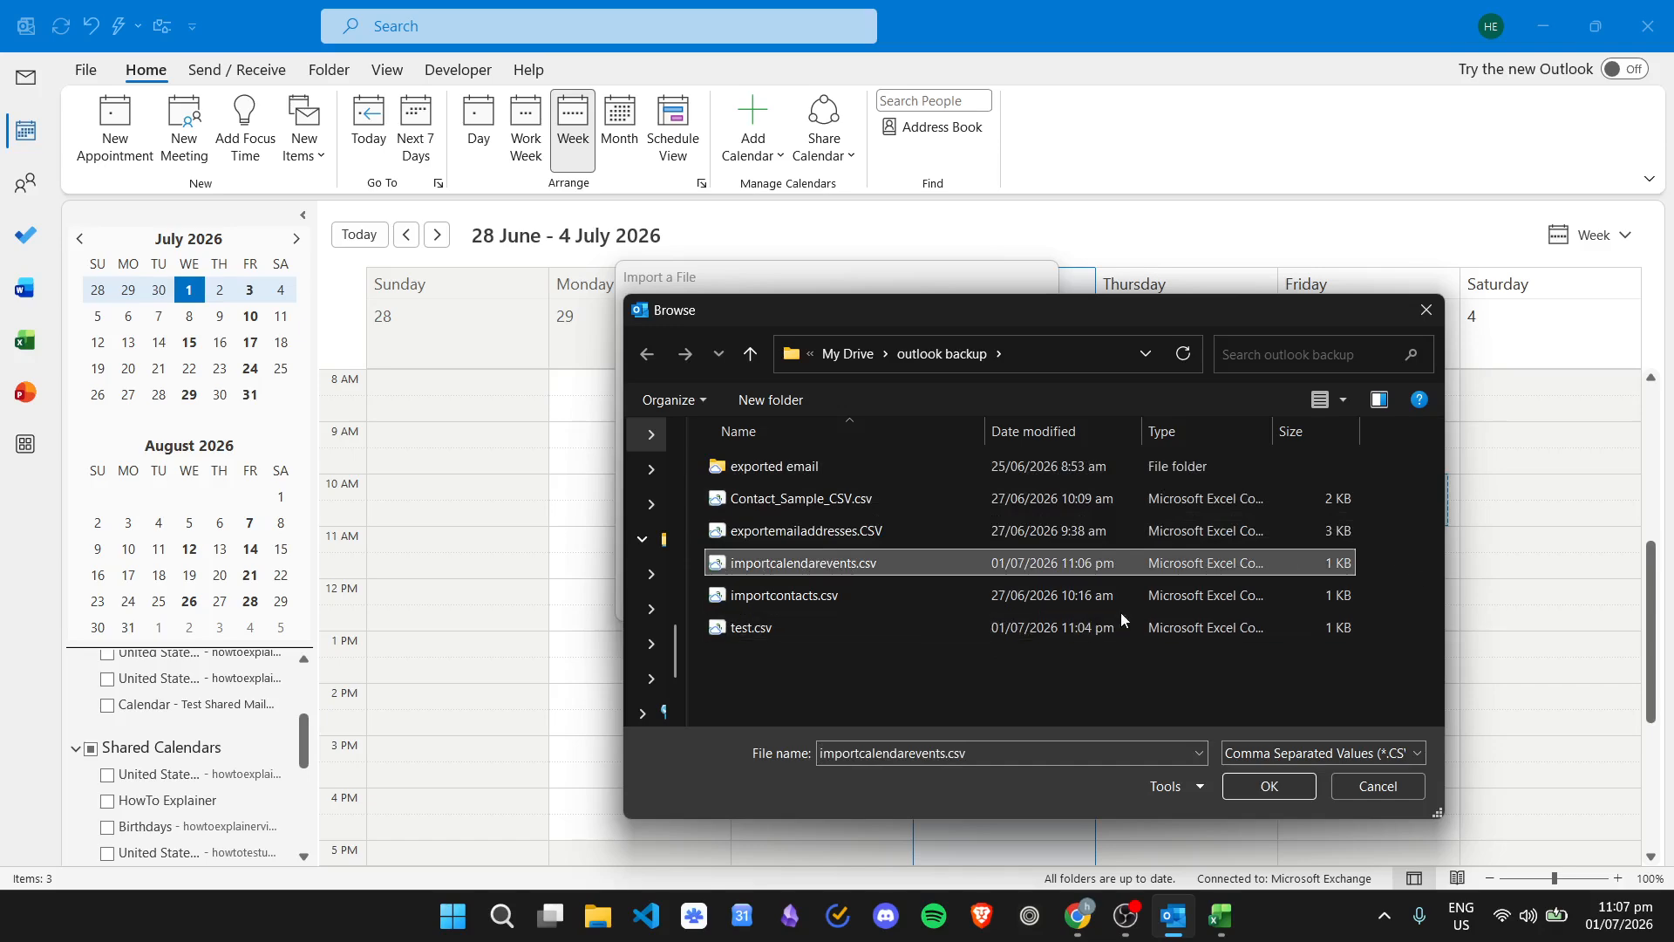
{"action": "left_click", "coordinate": [1271, 783]}
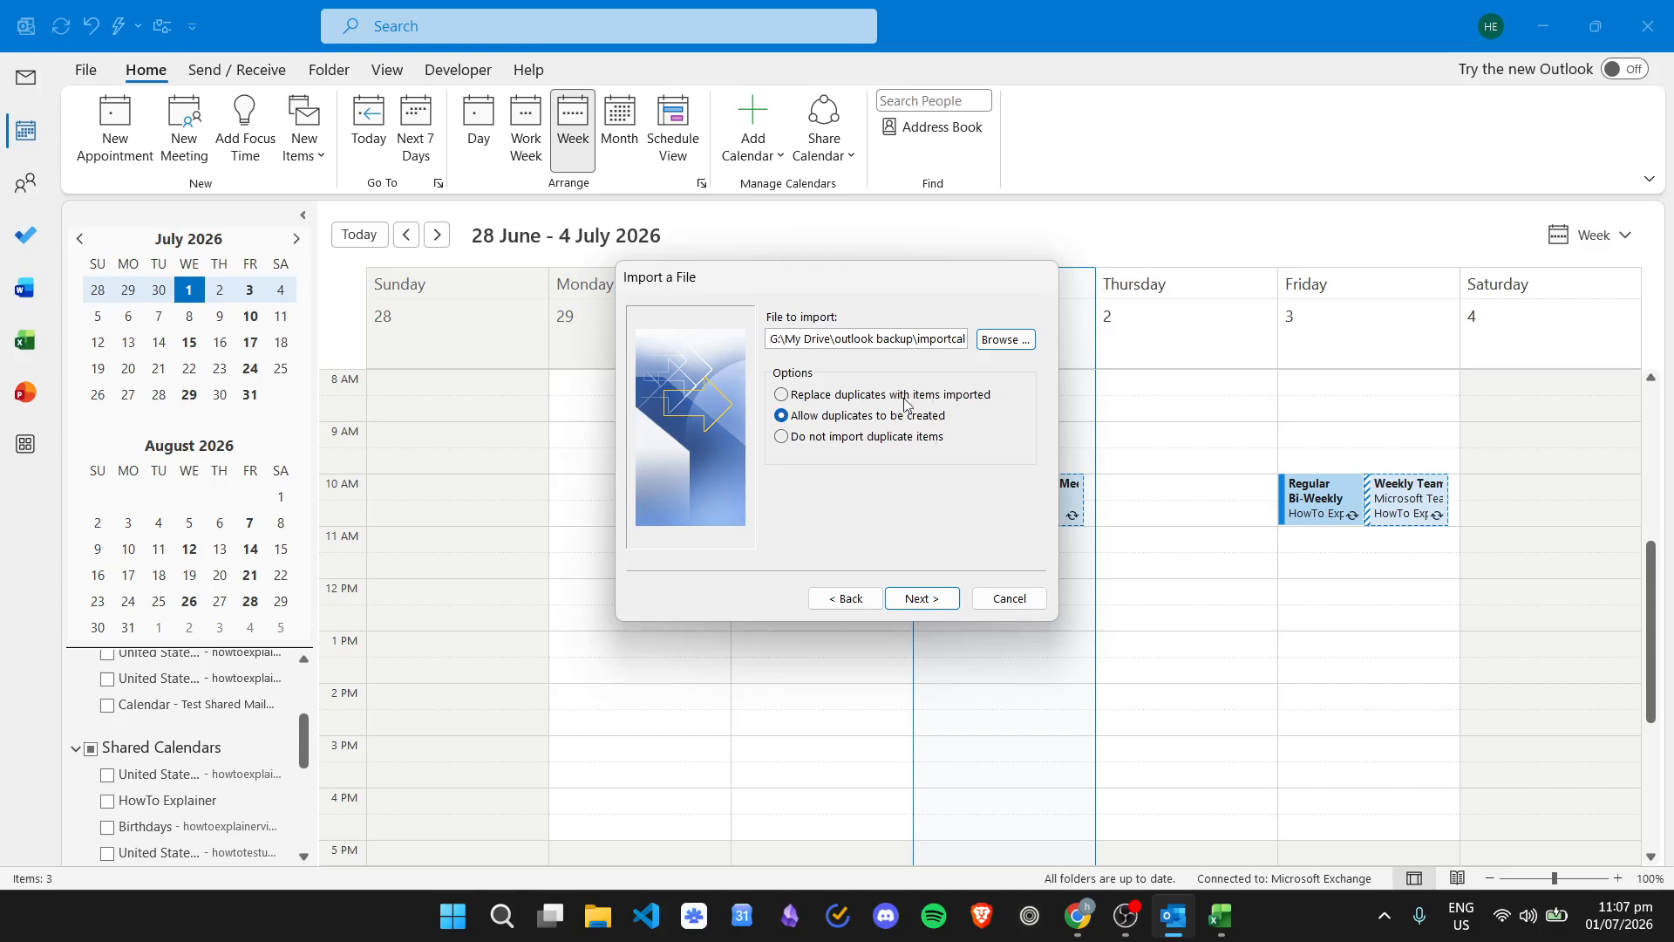
{"action": "left_click", "coordinate": [866, 445]}
- Set the duplicates option to 'Allow duplicates to be created' and continue
{"action": "left_click", "coordinate": [859, 395]}
{"action": "left_click", "coordinate": [852, 419]}
{"action": "left_click", "coordinate": [935, 601]}
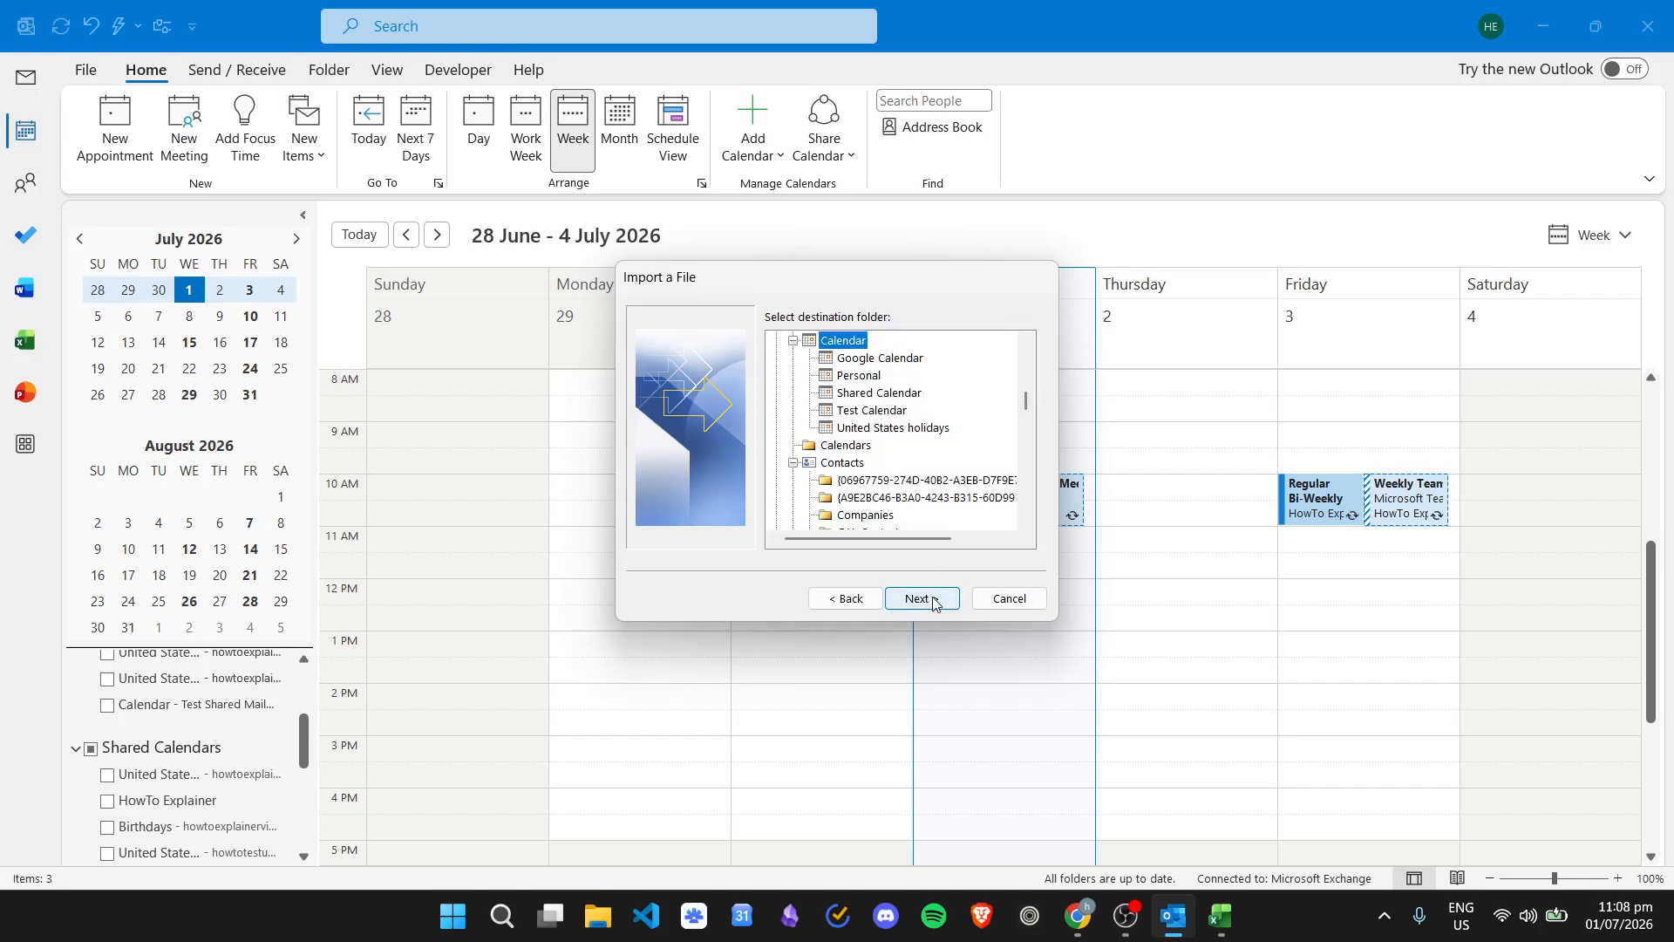
- Pick the main Calendar as the destination folder and proceed, which reports the CSV is locked
{"action": "scroll", "coordinate": [886, 449], "scroll_direction": "up", "scroll_amount": 2}
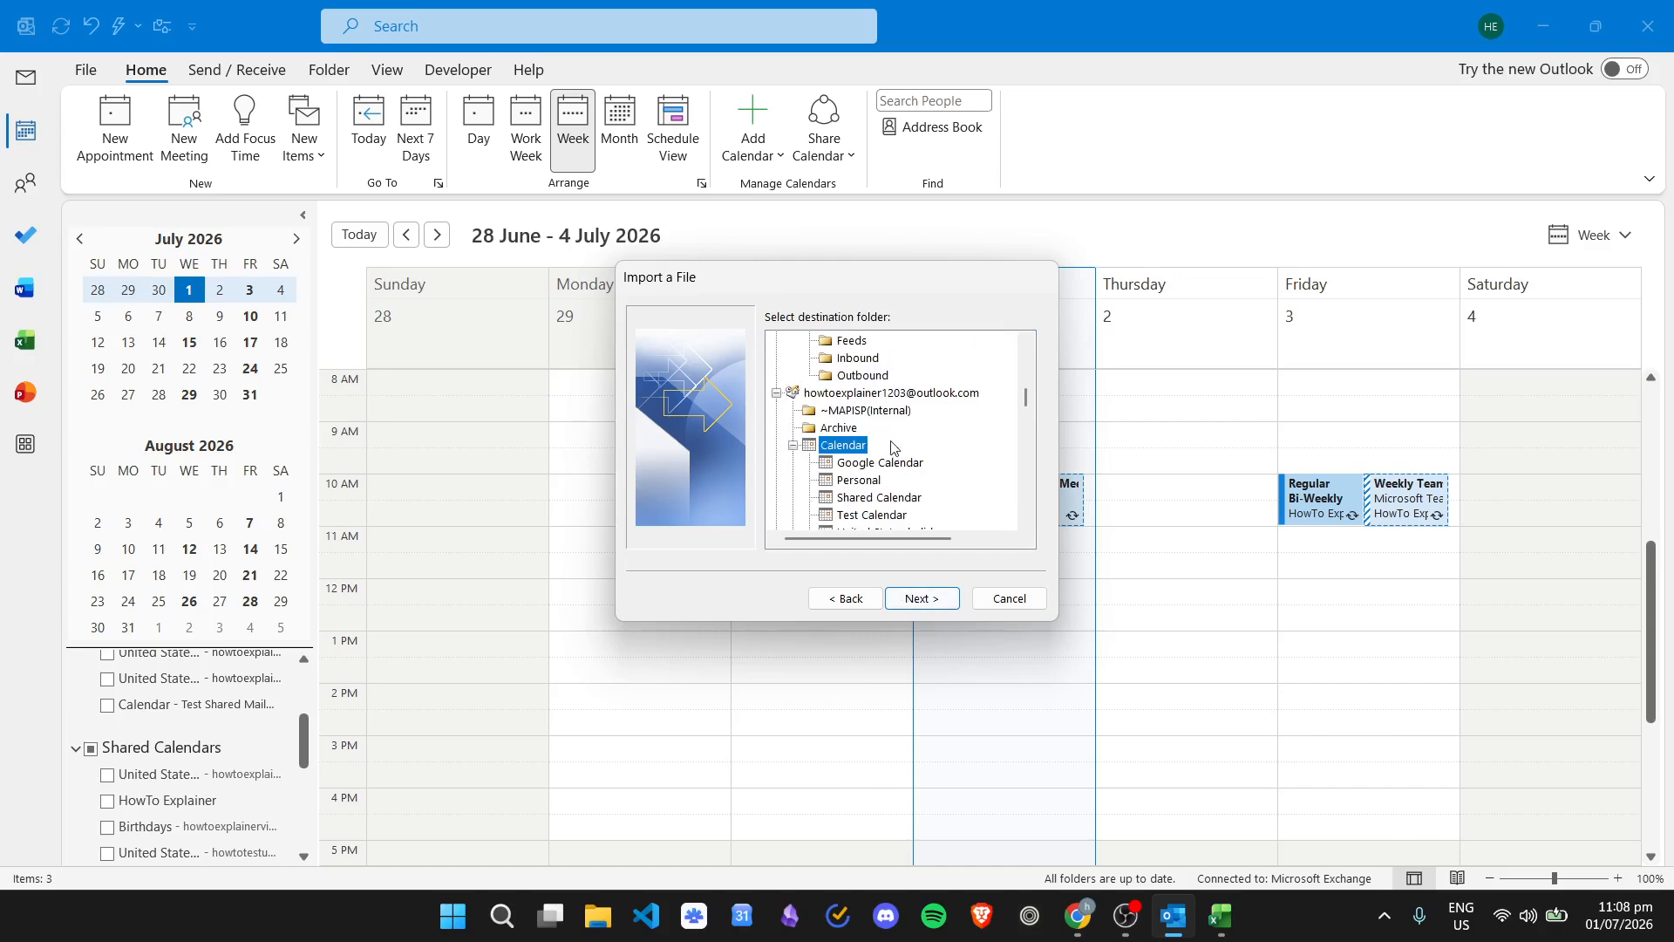
{"action": "left_click", "coordinate": [947, 394]}
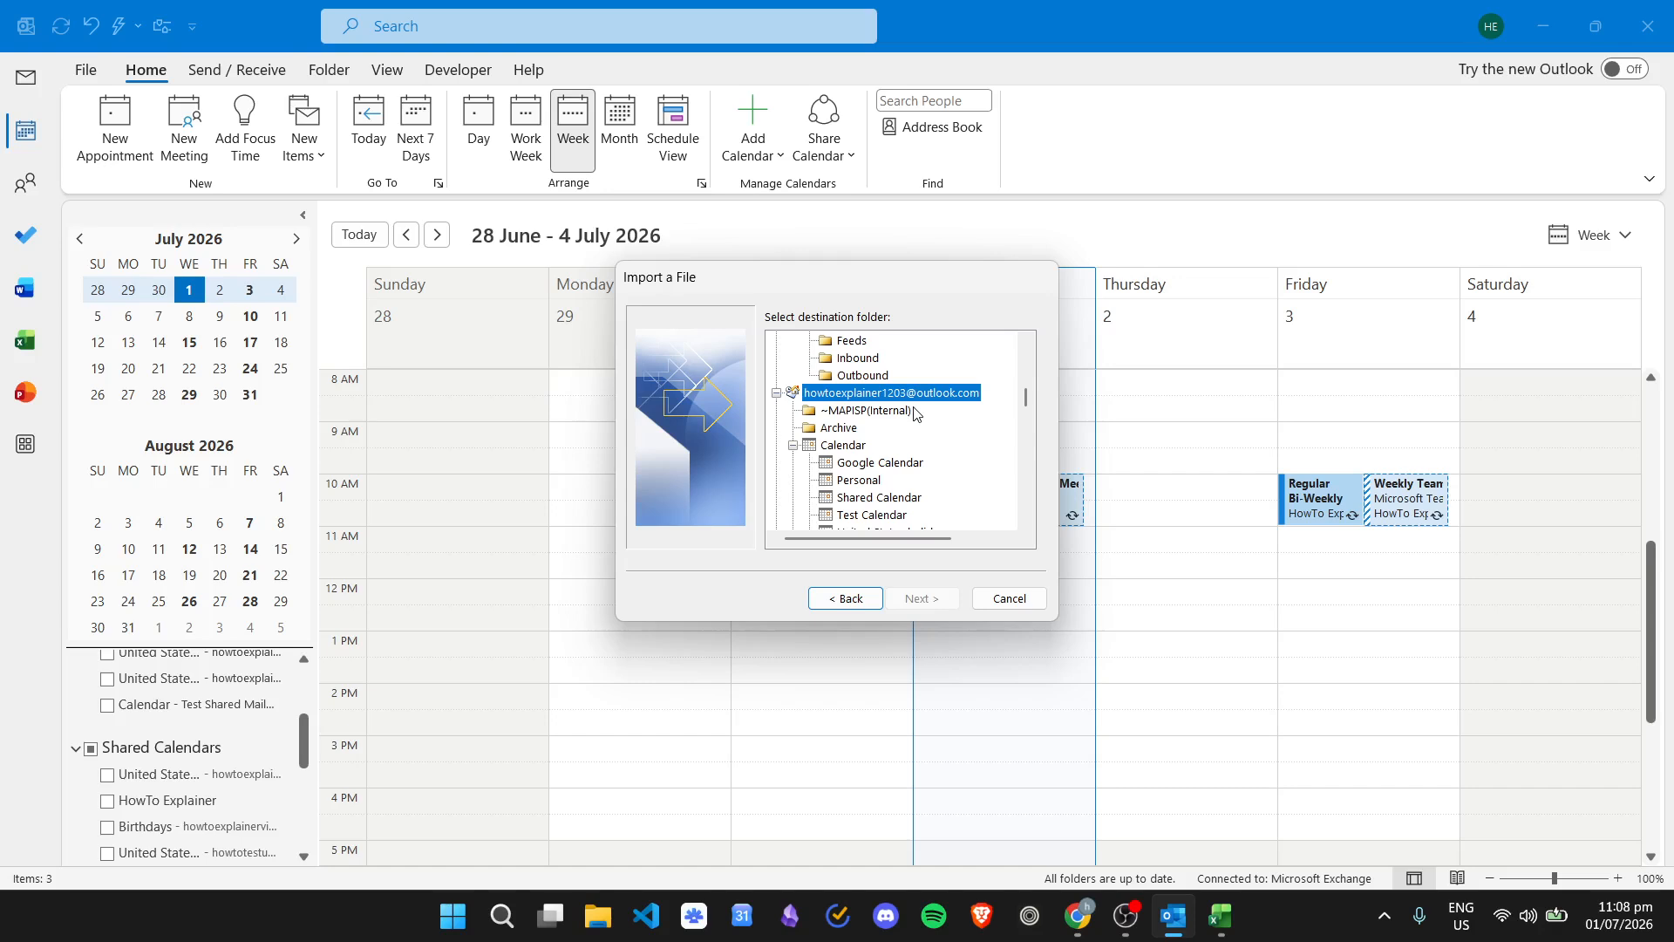
{"action": "scroll", "coordinate": [930, 401], "scroll_direction": "down", "scroll_amount": 1}
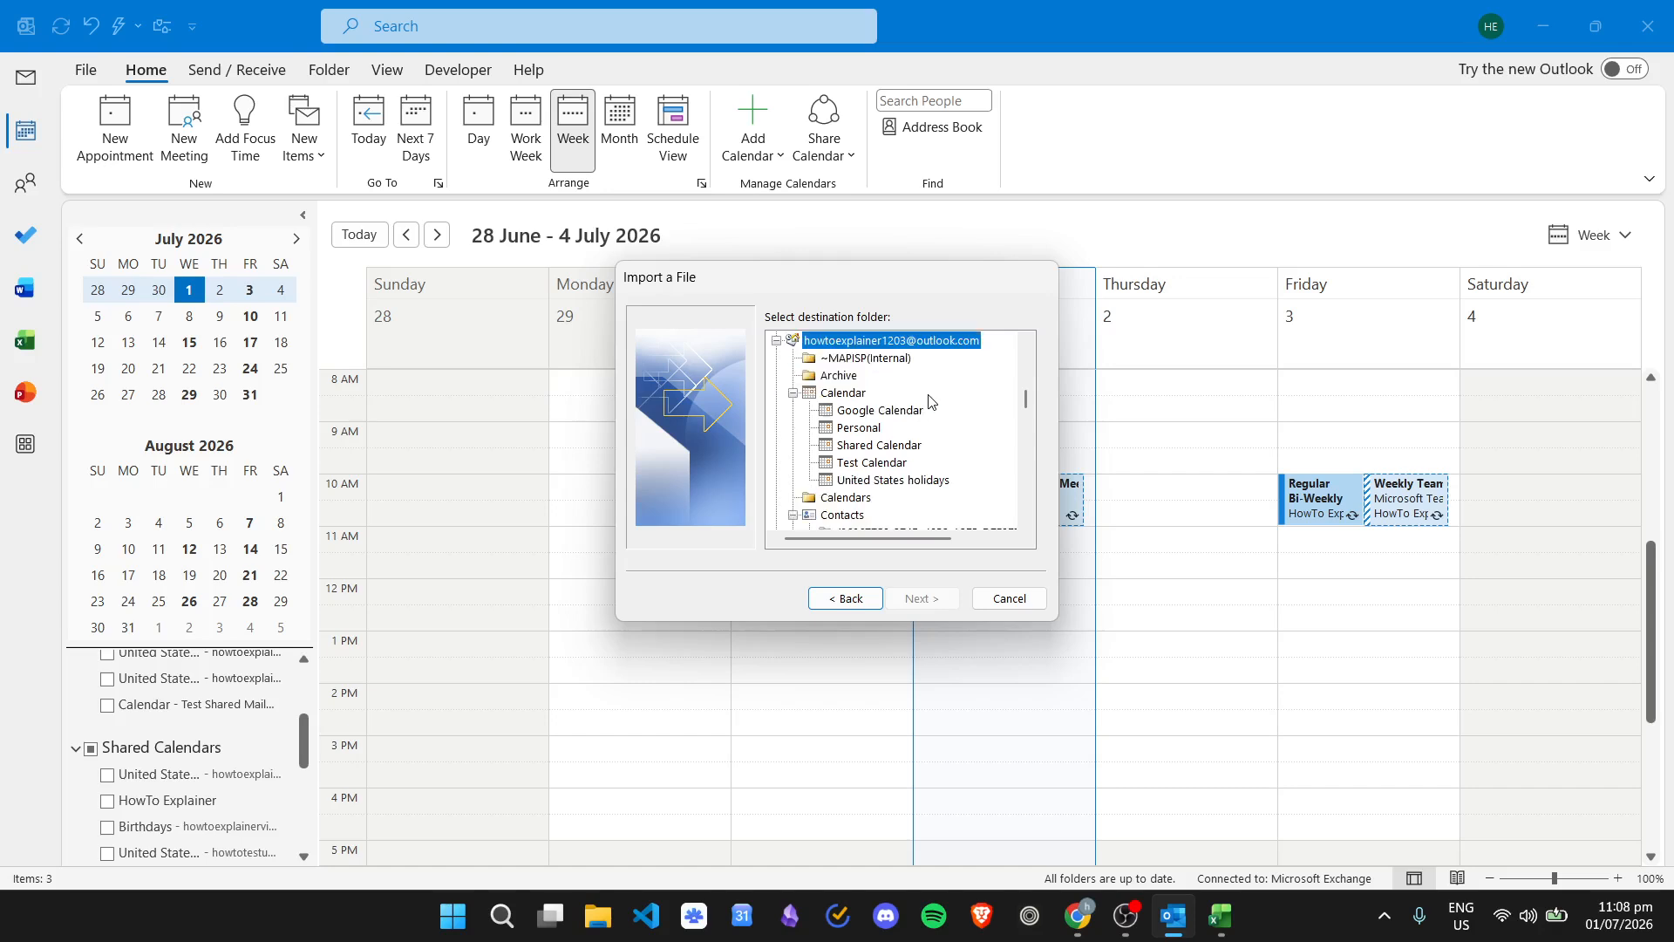
{"action": "left_click", "coordinate": [851, 392]}
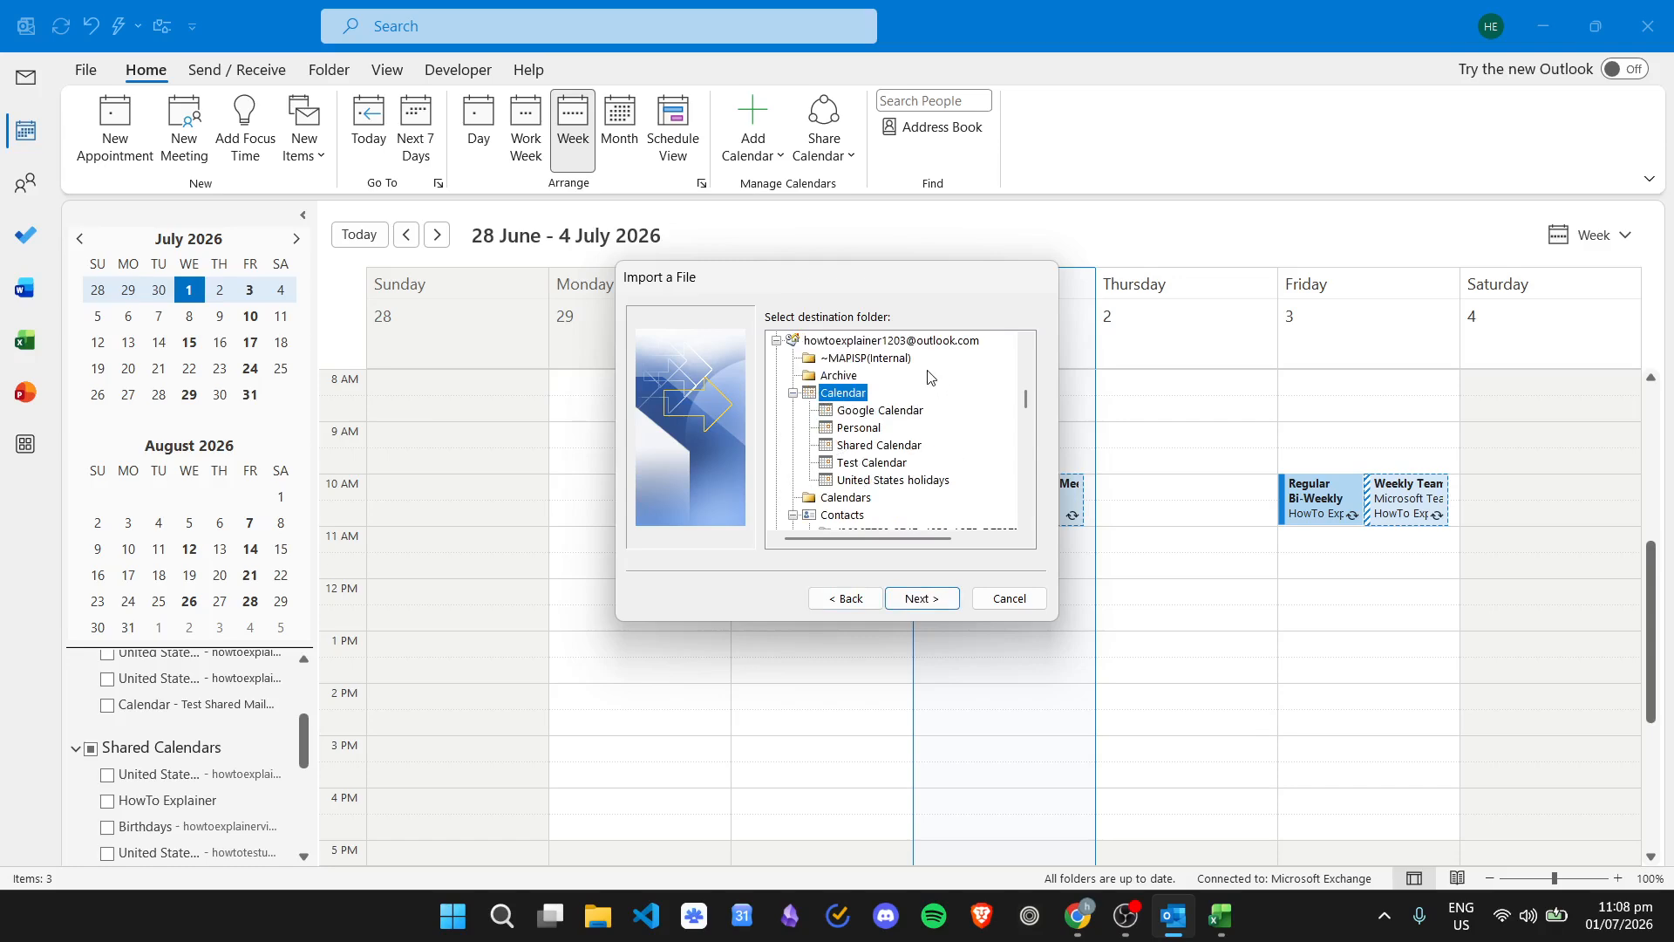
{"action": "left_click", "coordinate": [872, 427]}
{"action": "left_click", "coordinate": [891, 447]}
{"action": "left_click", "coordinate": [896, 464]}
{"action": "left_click", "coordinate": [901, 483]}
{"action": "left_click", "coordinate": [893, 464]}
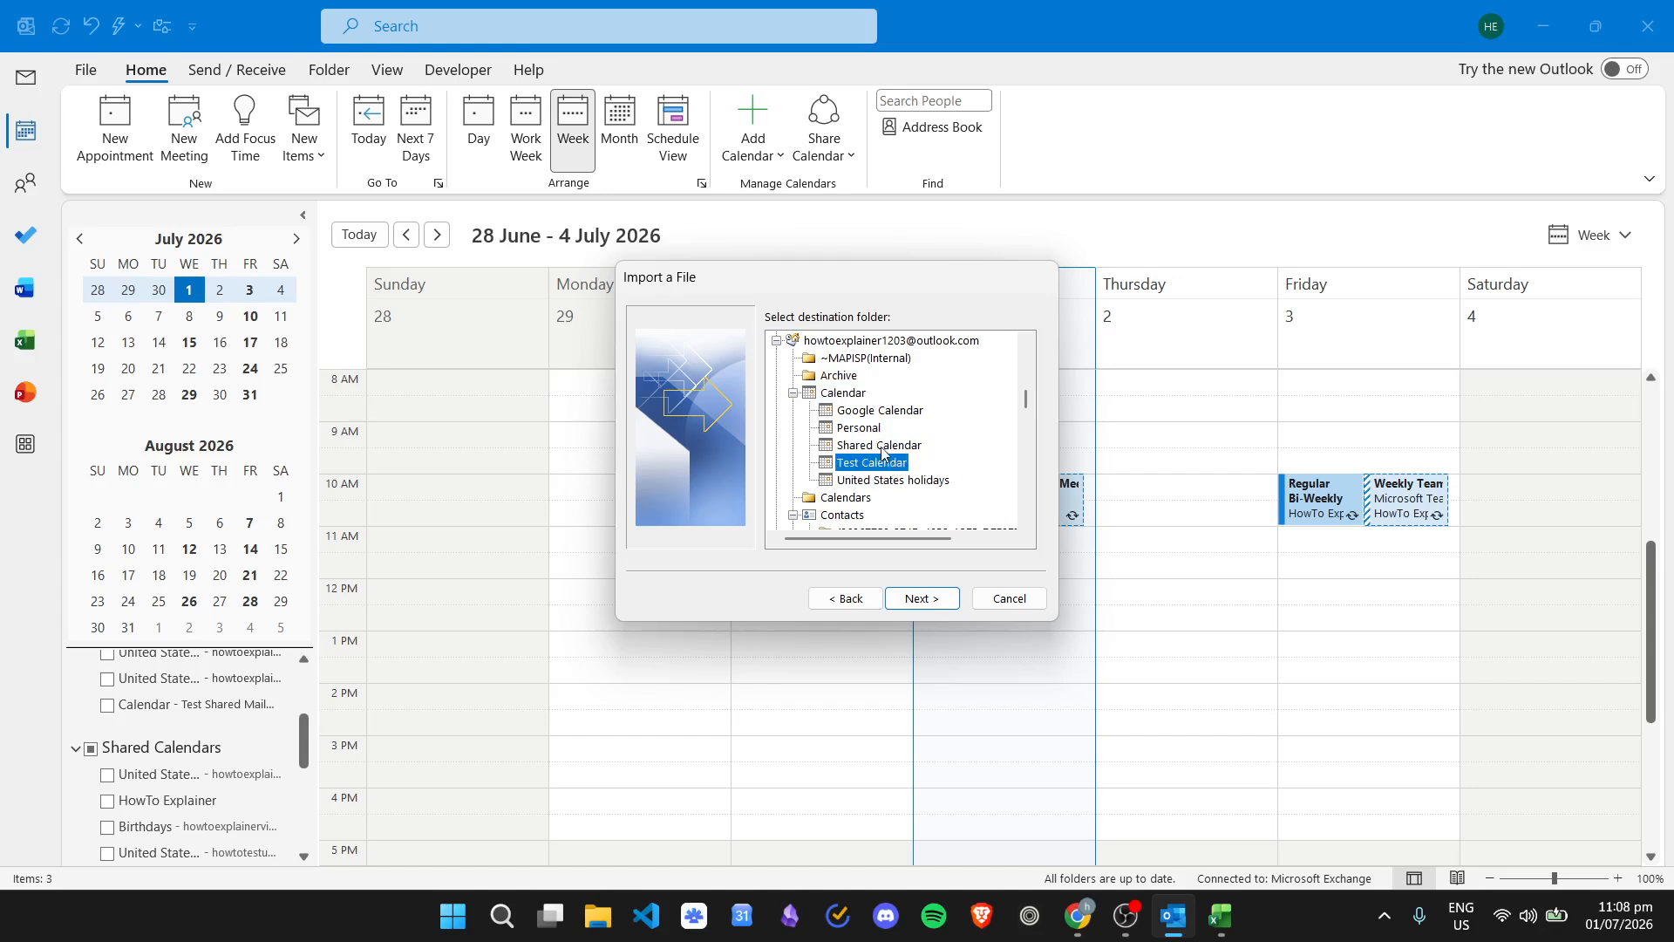
{"action": "left_click", "coordinate": [878, 444]}
{"action": "left_click", "coordinate": [872, 428]}
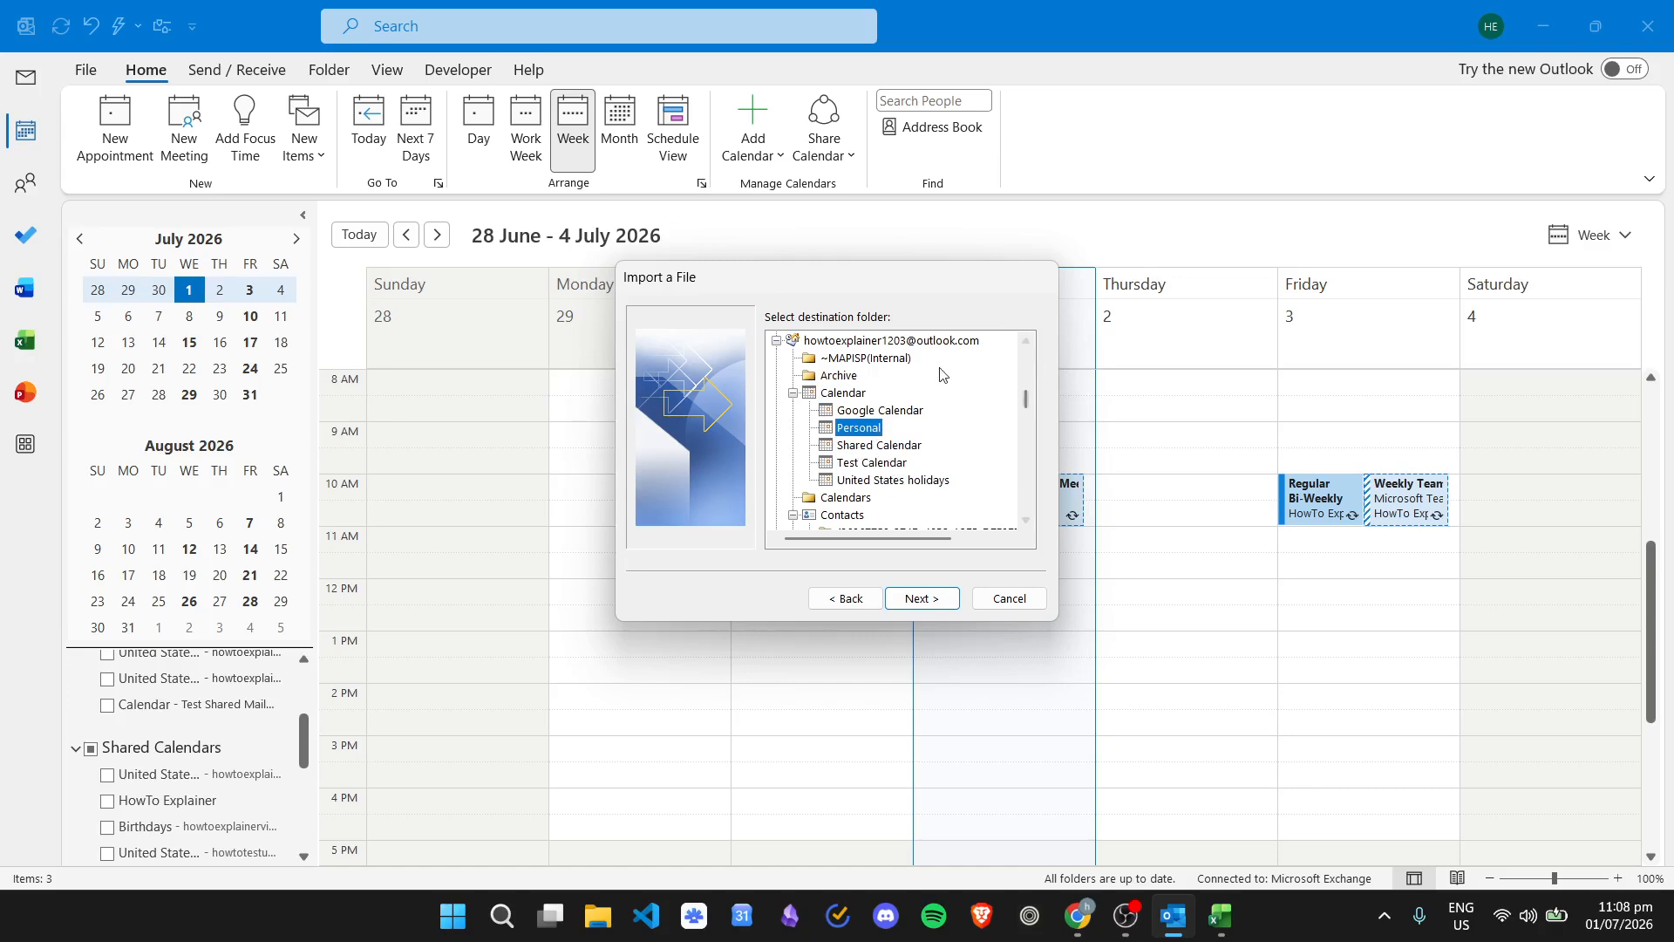
{"action": "left_click", "coordinate": [843, 394]}
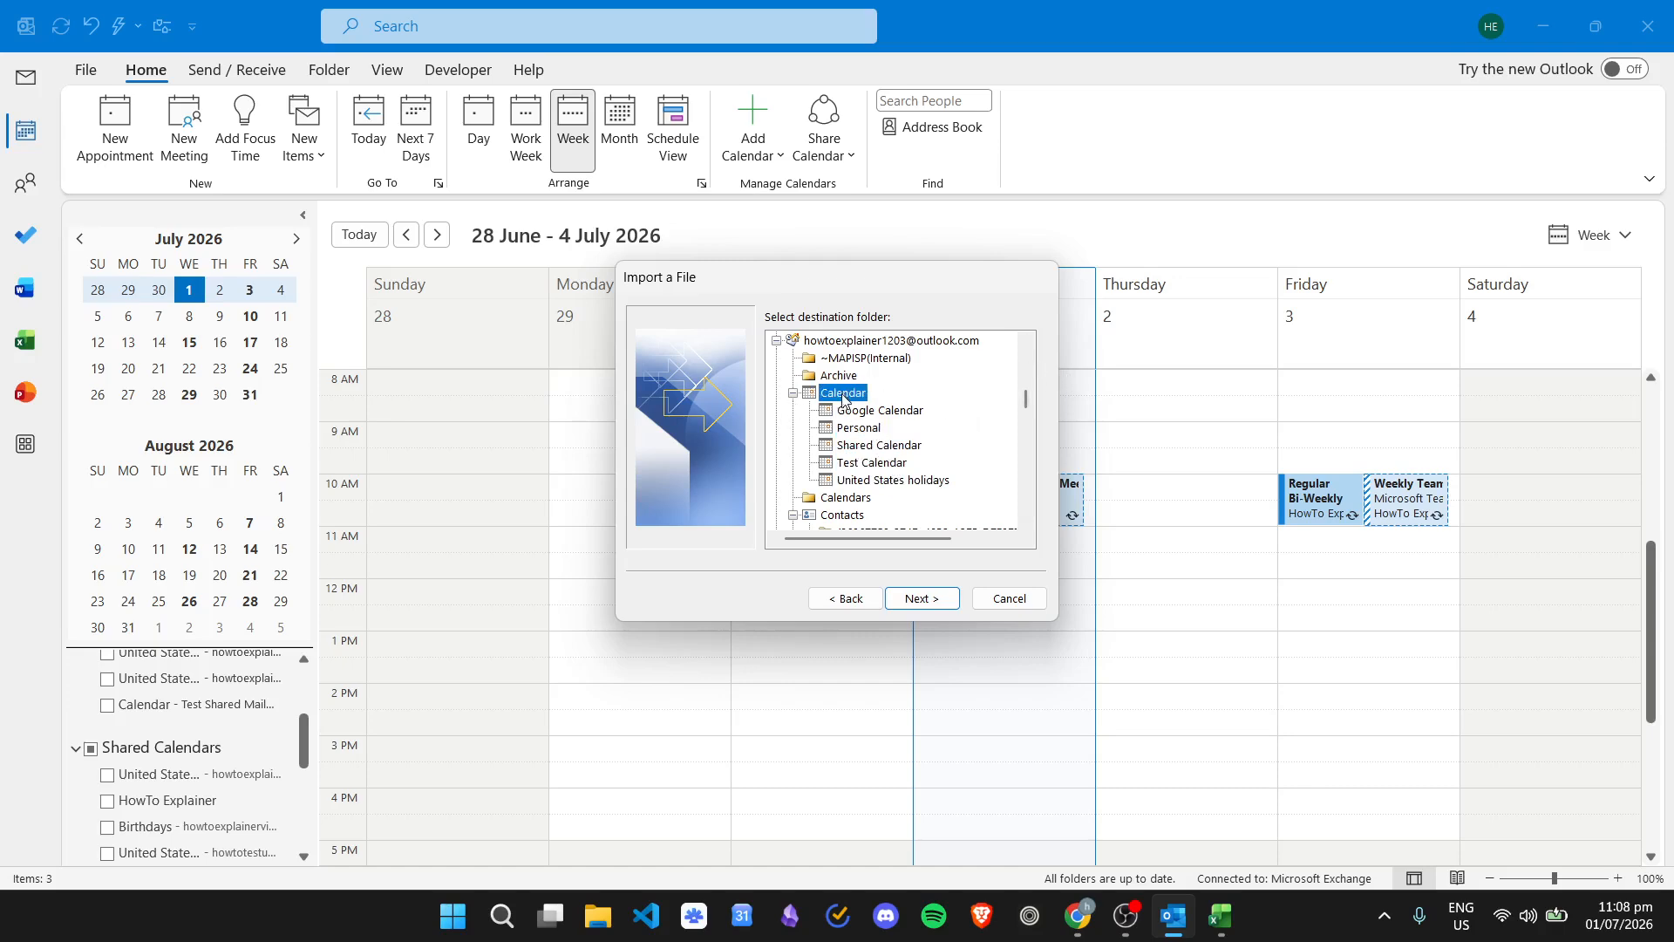
{"action": "left_click", "coordinate": [941, 599]}
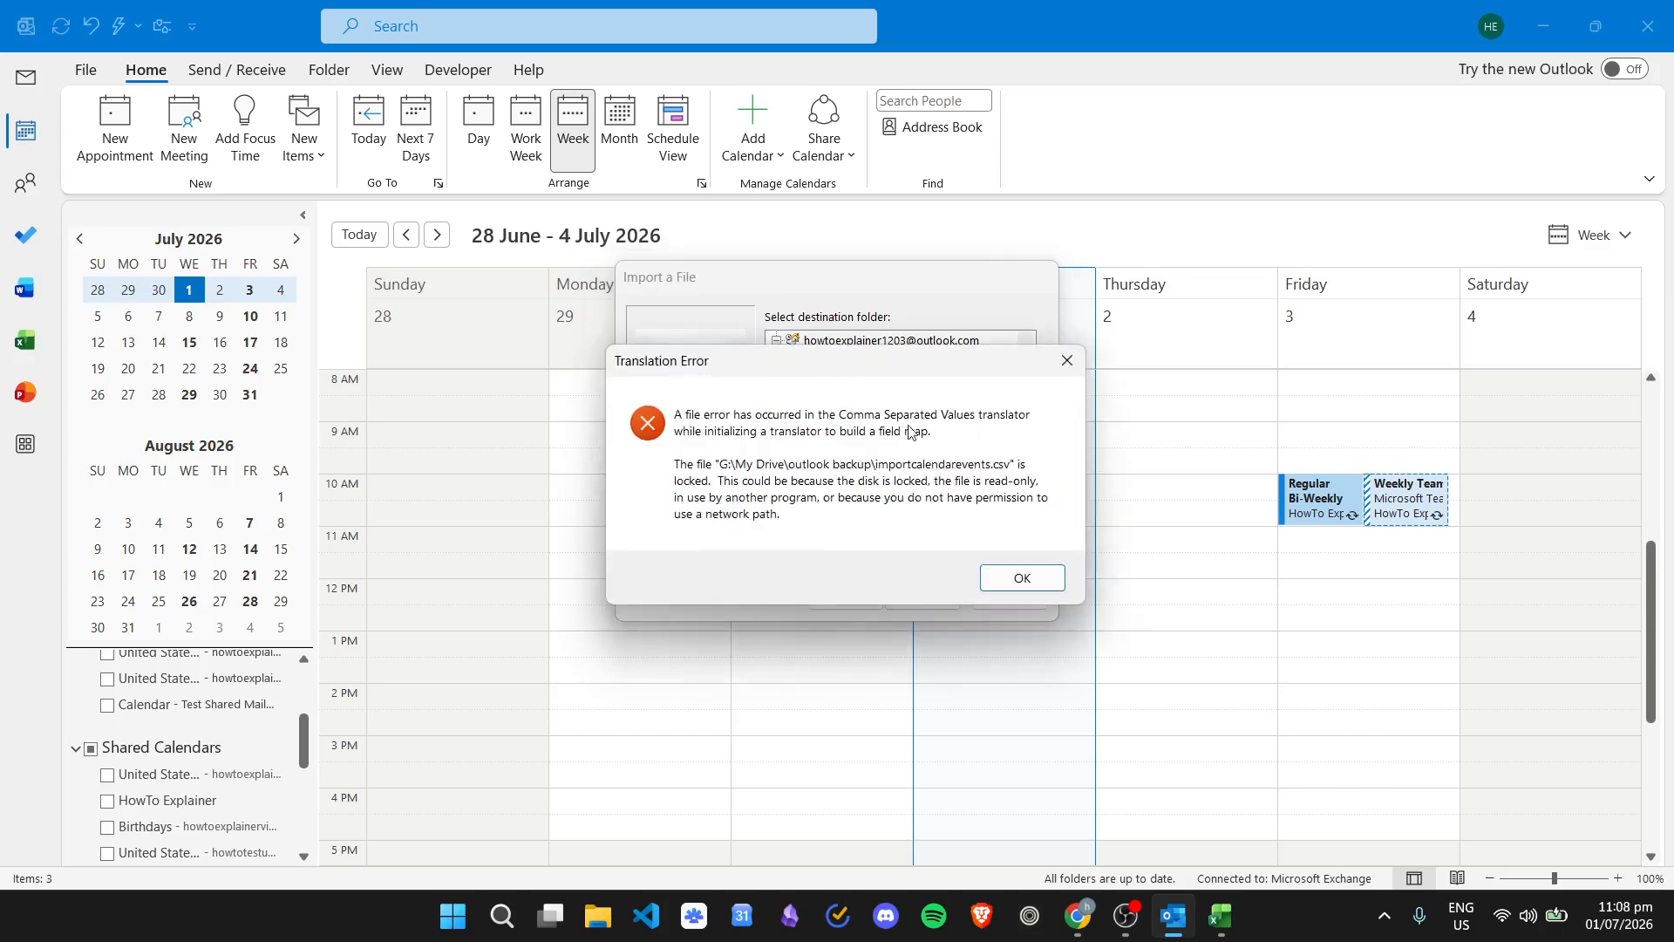
- Dismiss the locked-file error, close Excel to free the CSV, and advance to the final import step
{"action": "left_click", "coordinate": [1033, 576]}
{"action": "left_click", "coordinate": [1221, 915]}
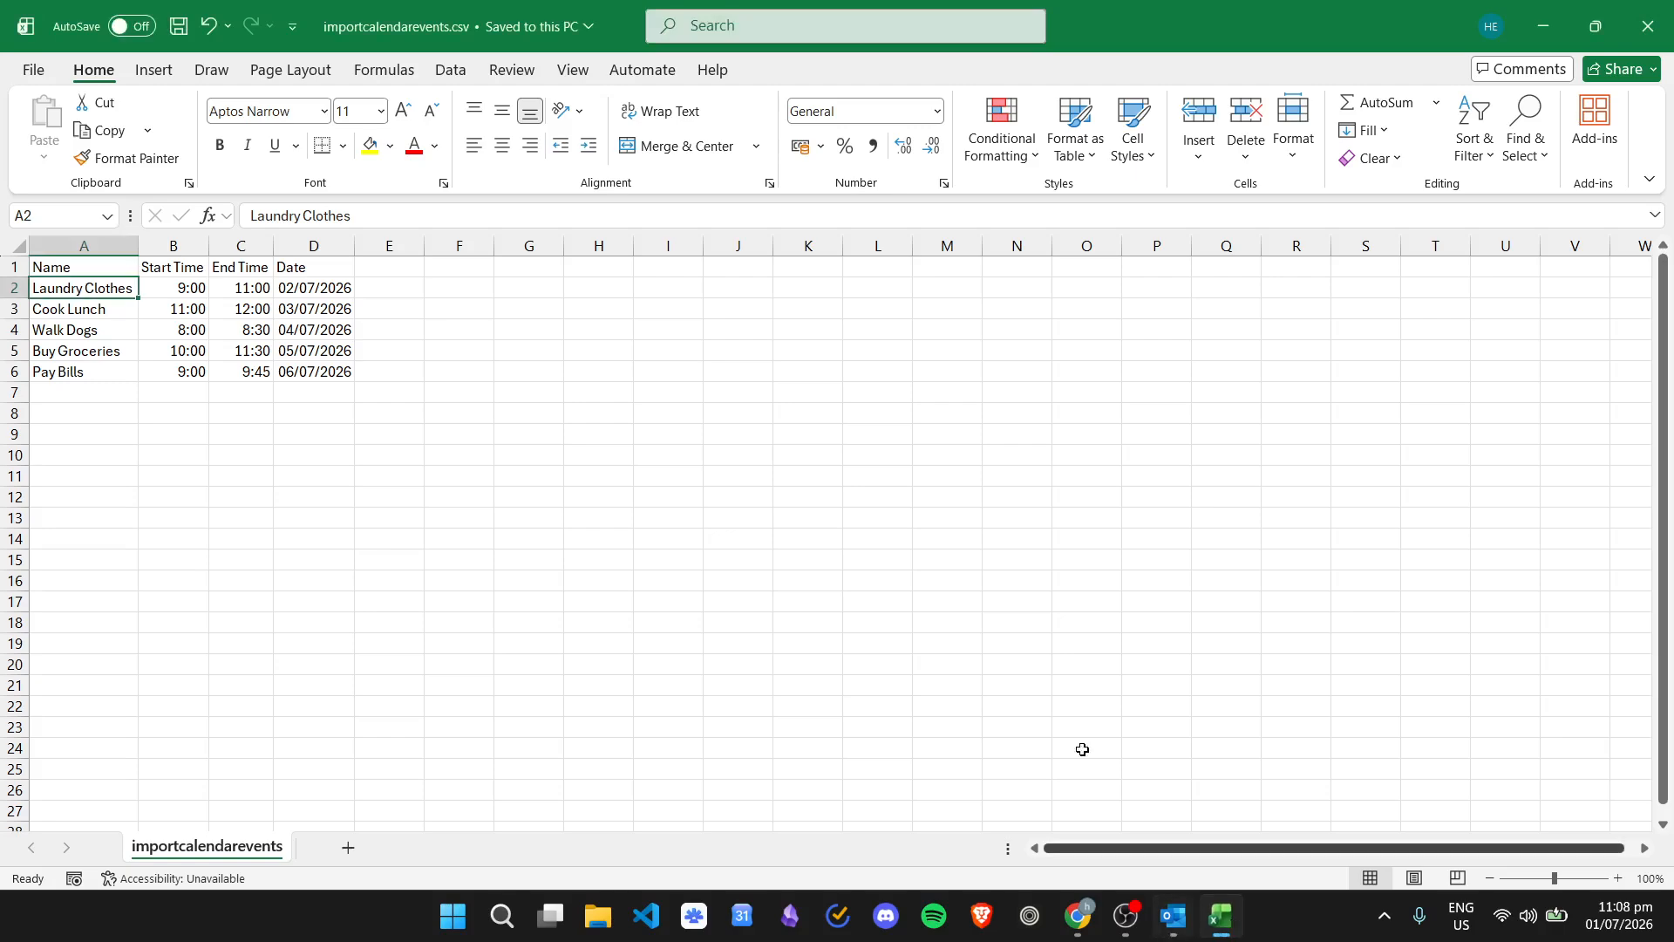
{"action": "left_click", "coordinate": [1652, 10]}
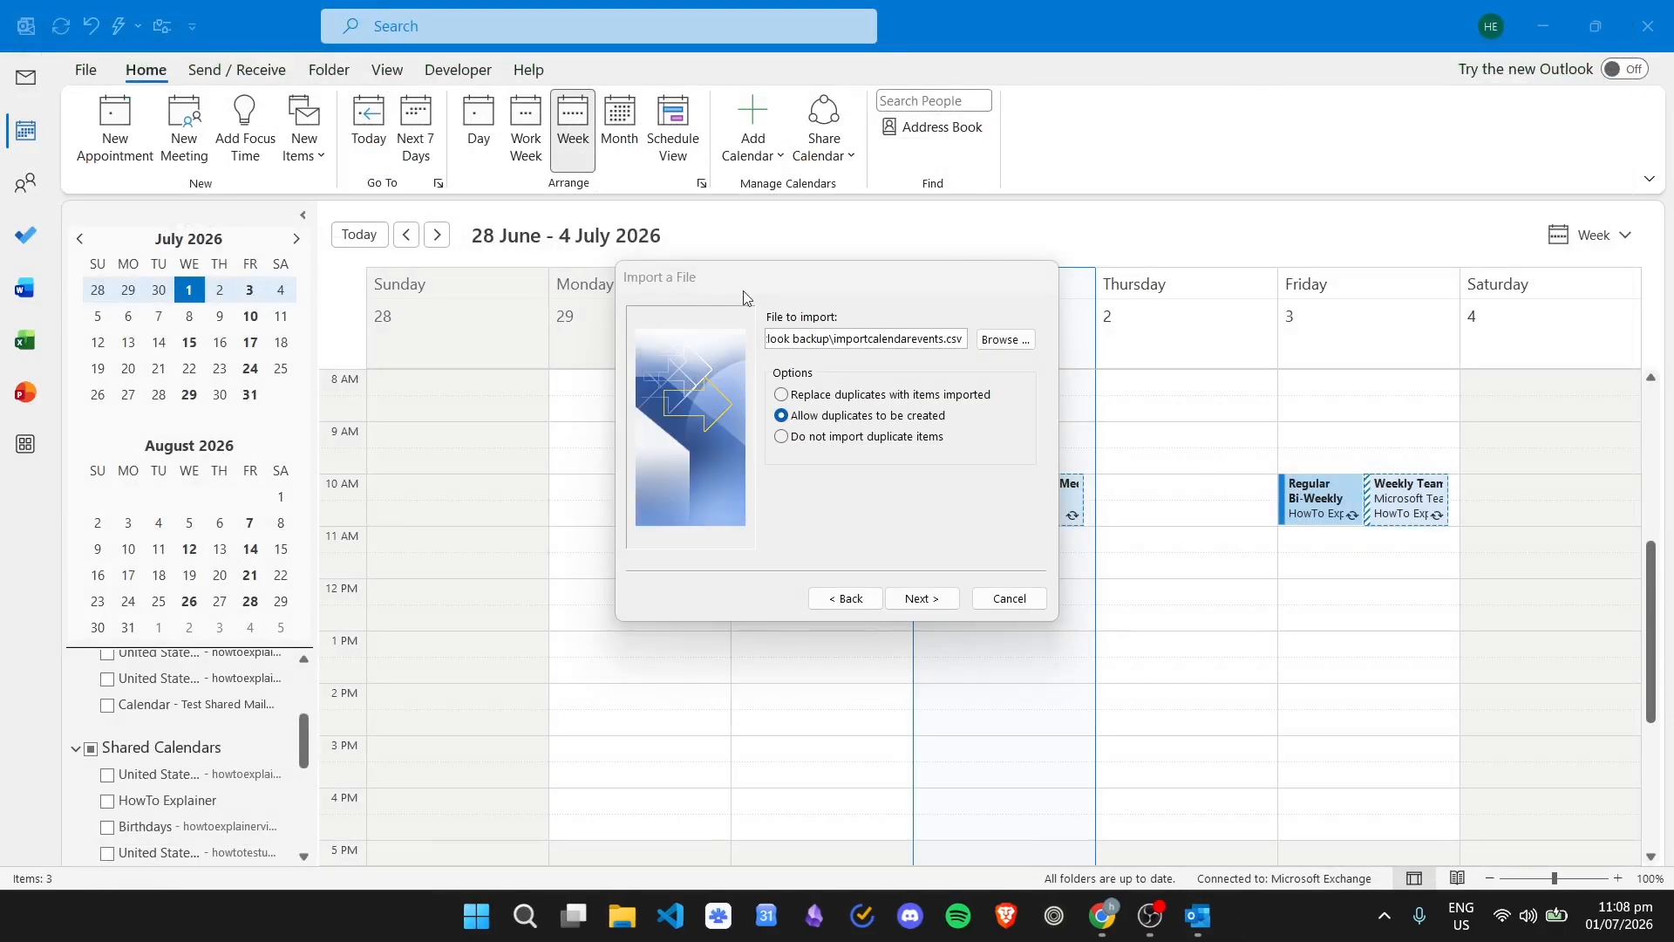
{"action": "left_click", "coordinate": [947, 598]}
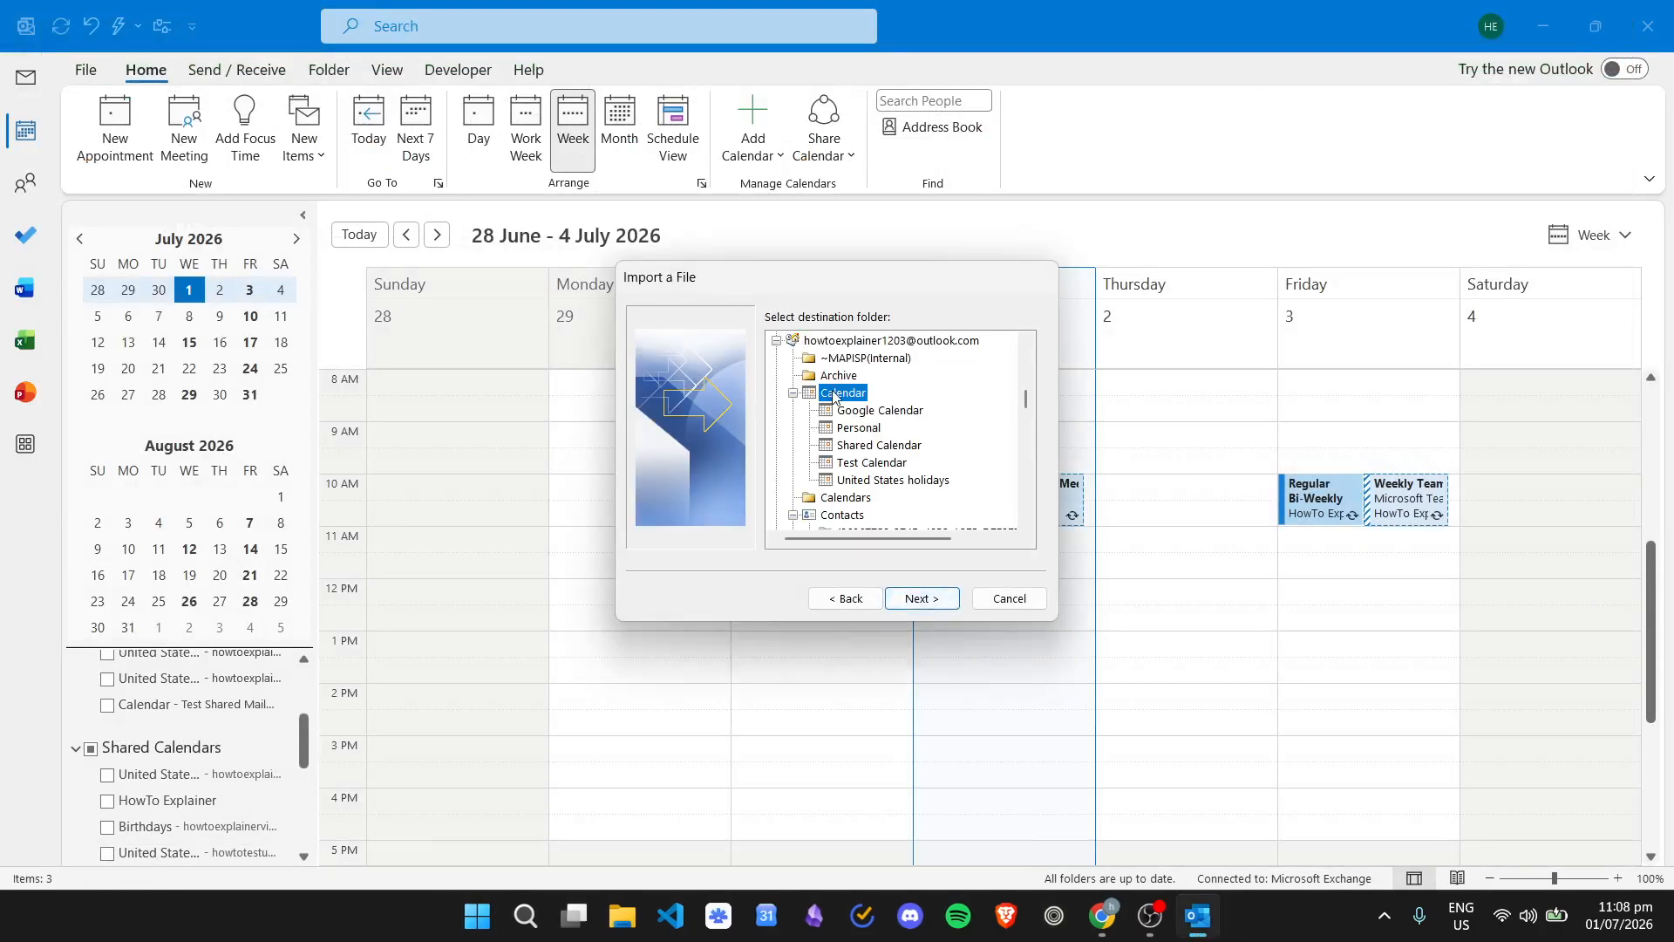
{"action": "left_click", "coordinate": [926, 600]}
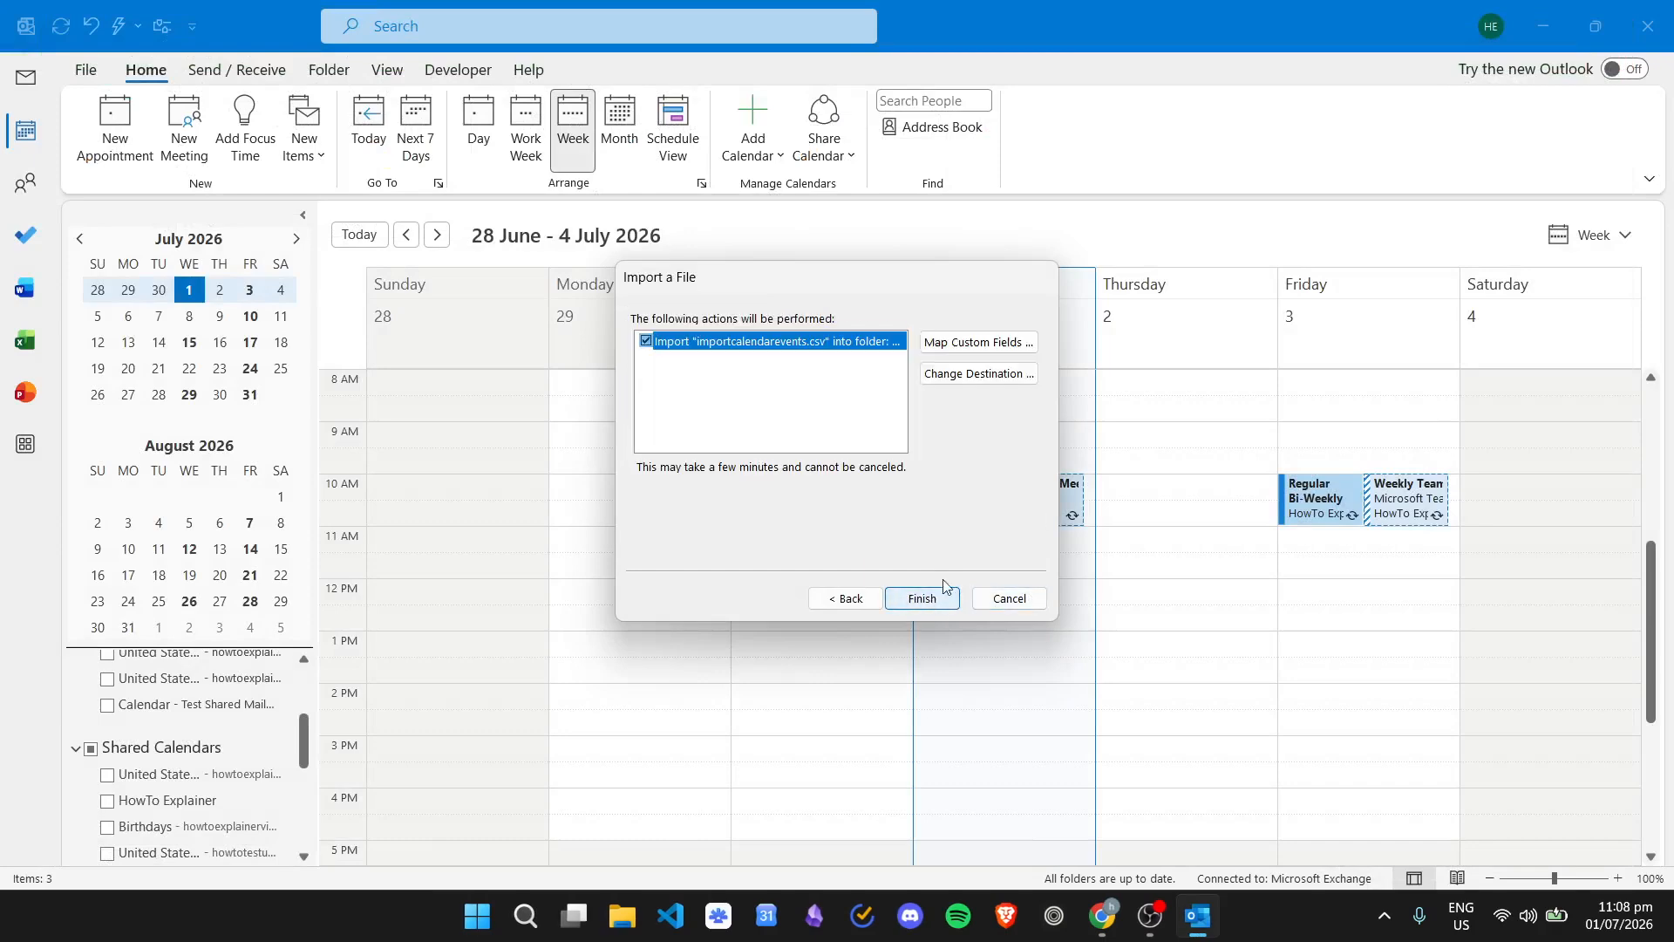
- Select the importcalendarevents.csv import action and open Map Custom Fields
{"action": "left_click", "coordinate": [835, 421]}
{"action": "left_click", "coordinate": [899, 343]}
{"action": "left_click", "coordinate": [999, 345]}
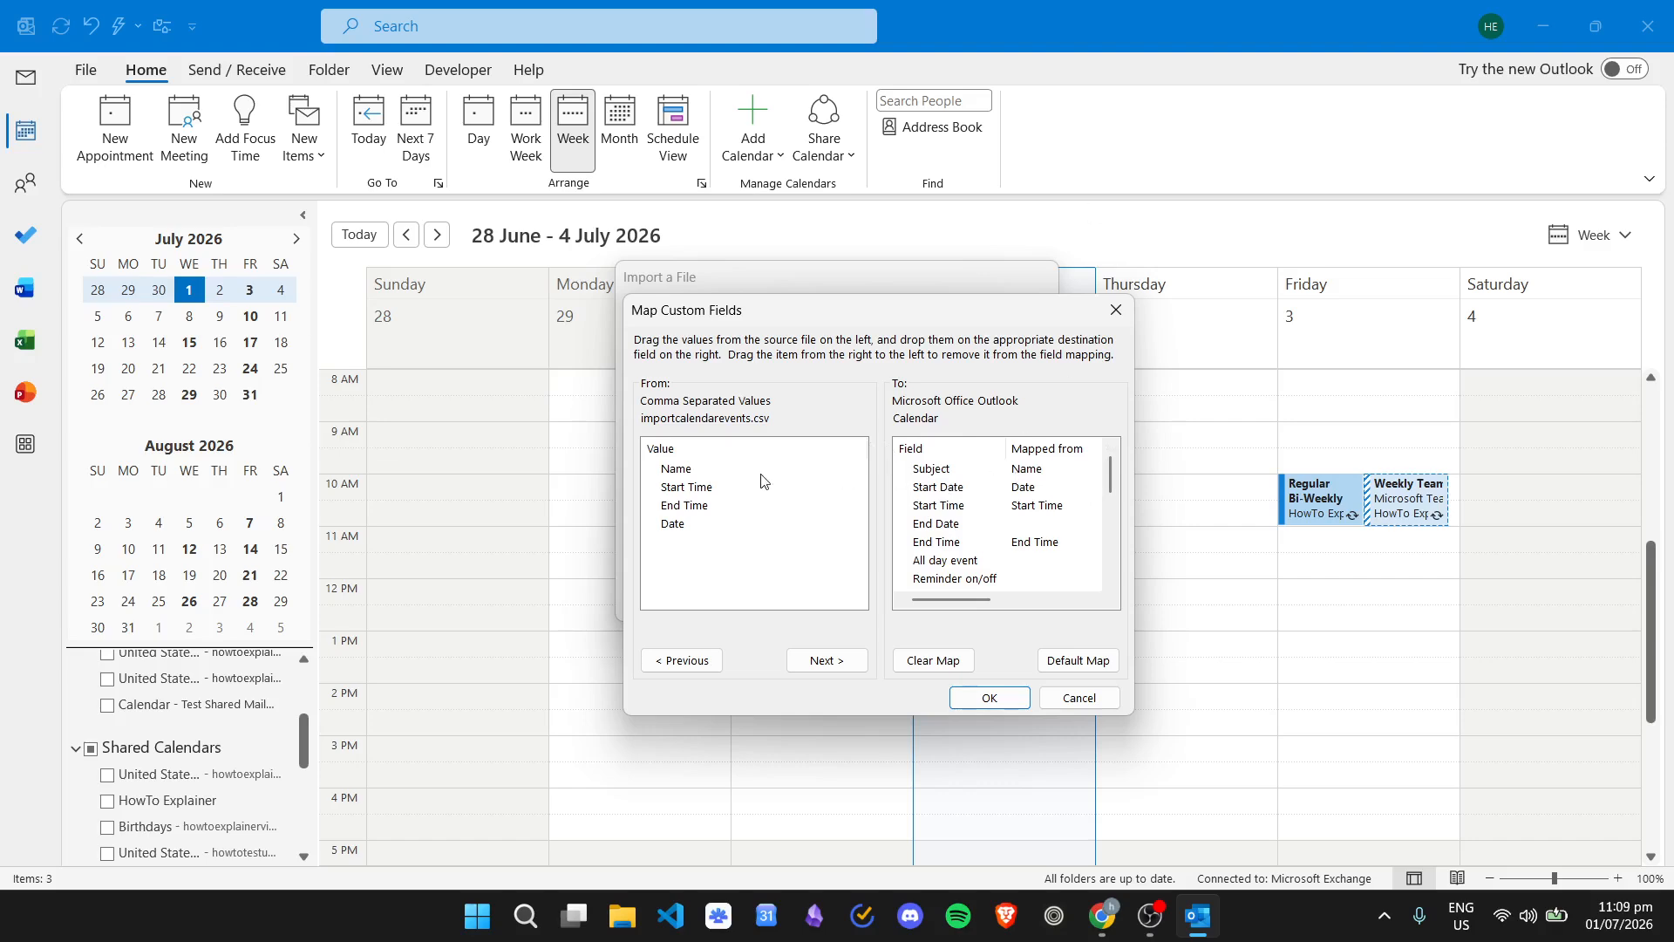
- Reset the field mapping, then drag Name onto Subject and Date onto Start Date
{"action": "left_click", "coordinate": [1088, 664]}
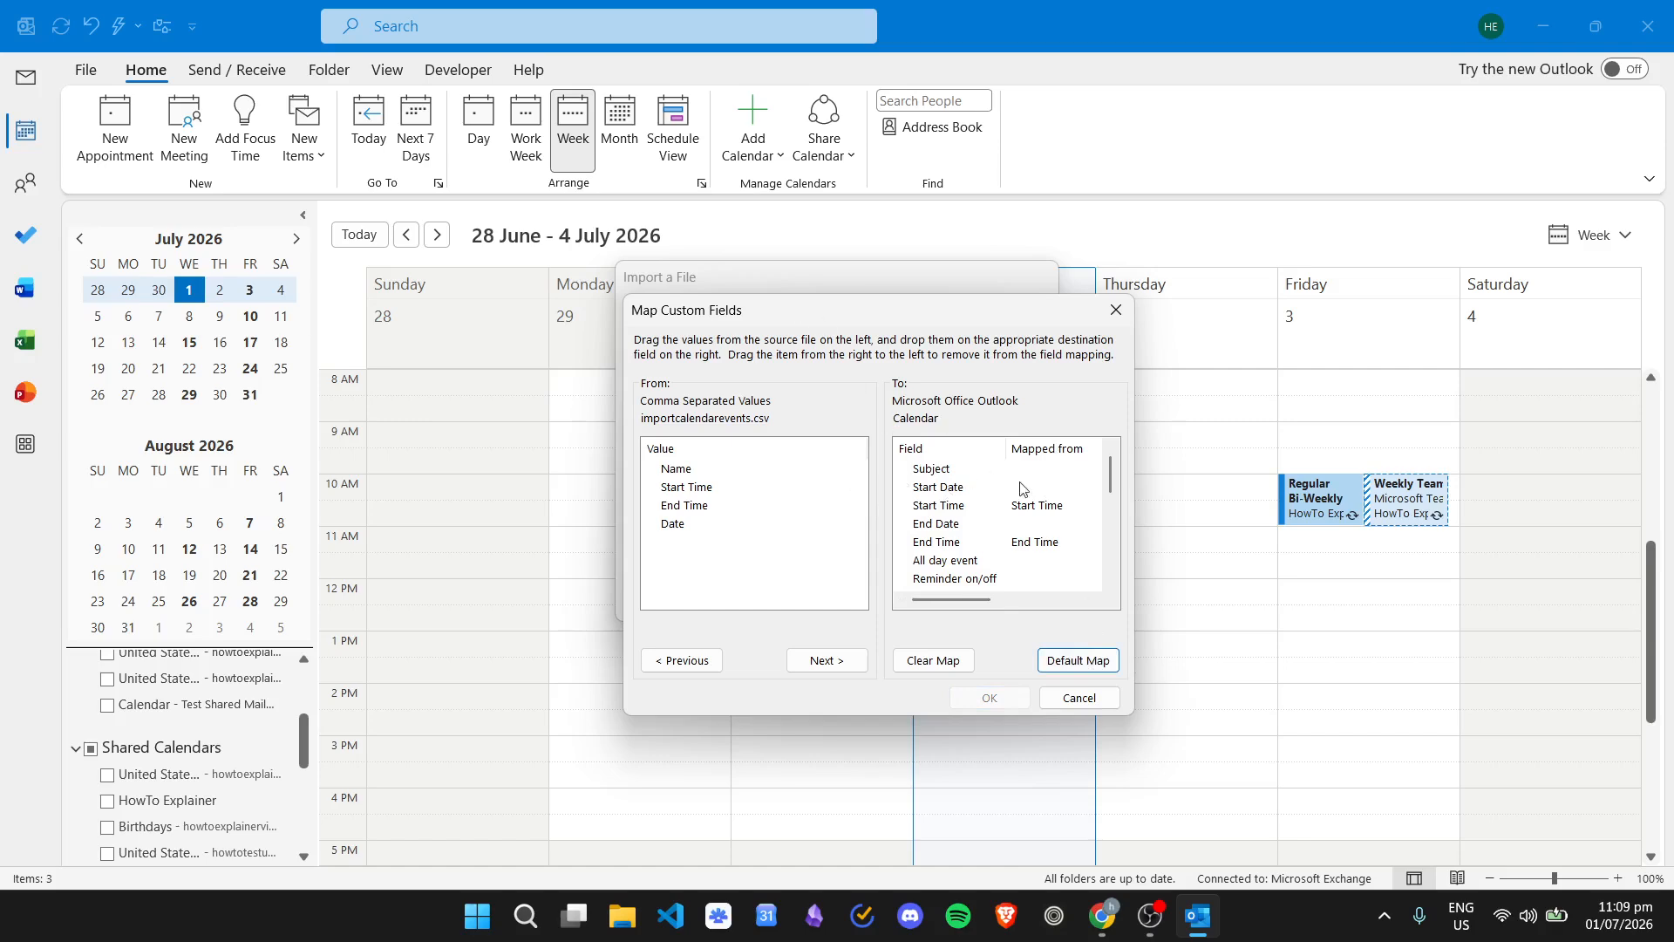
{"action": "left_click_drag", "start_coordinate": [702, 486], "coordinate": [946, 512]}
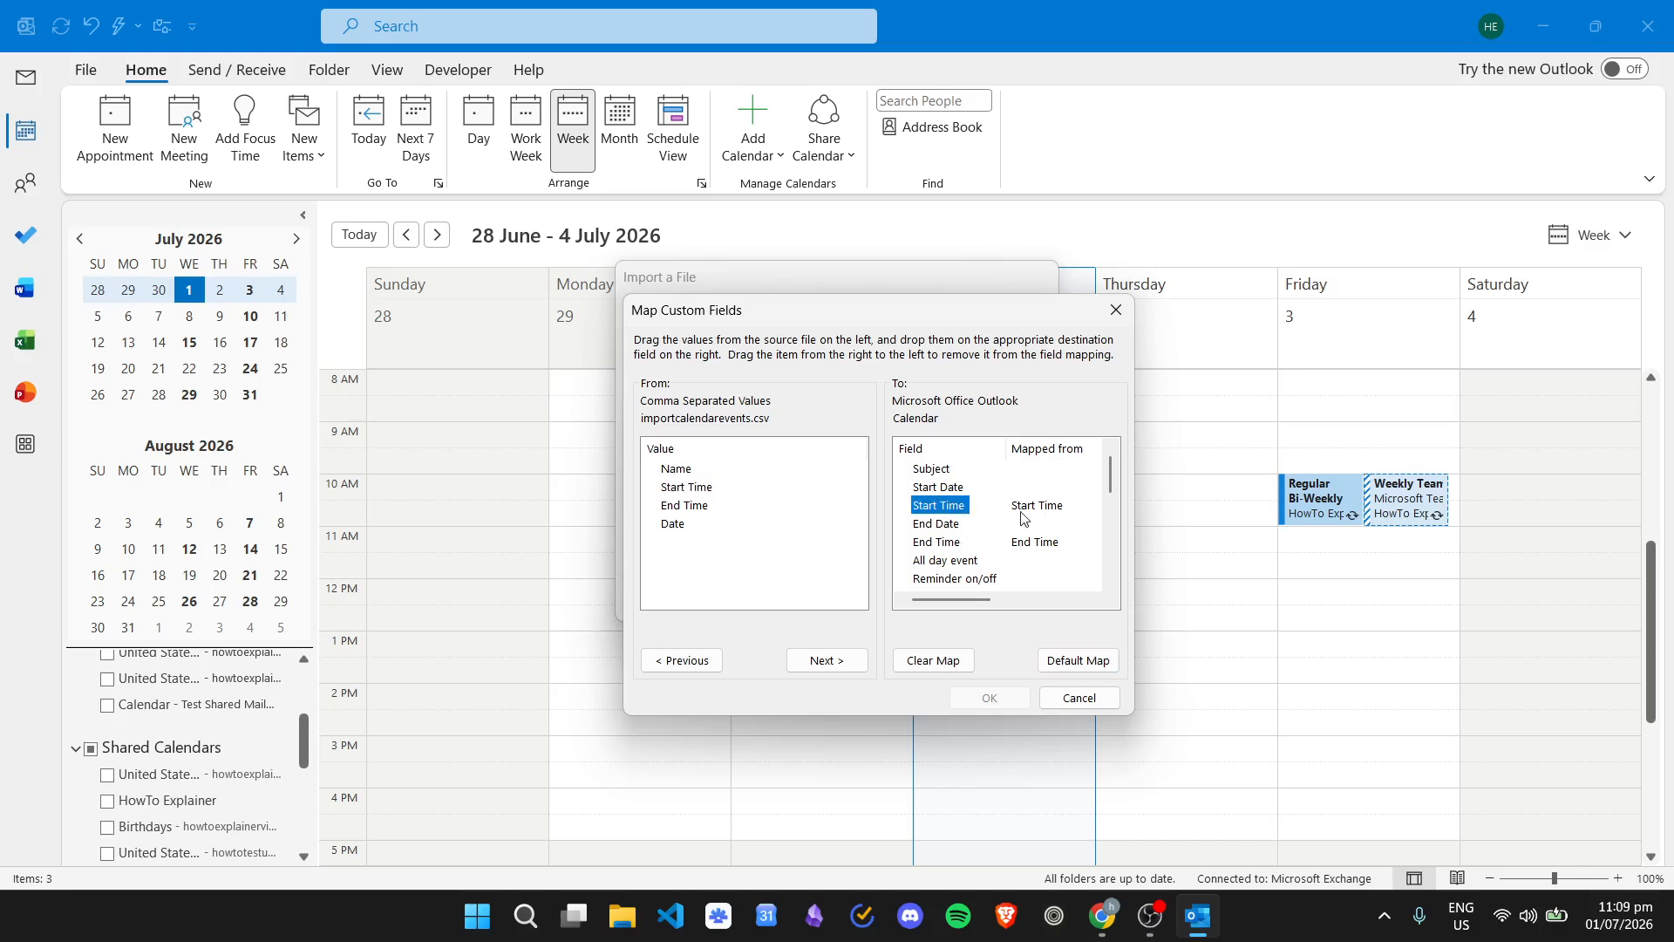
{"action": "left_click", "coordinate": [704, 511]}
{"action": "left_click", "coordinate": [957, 546]}
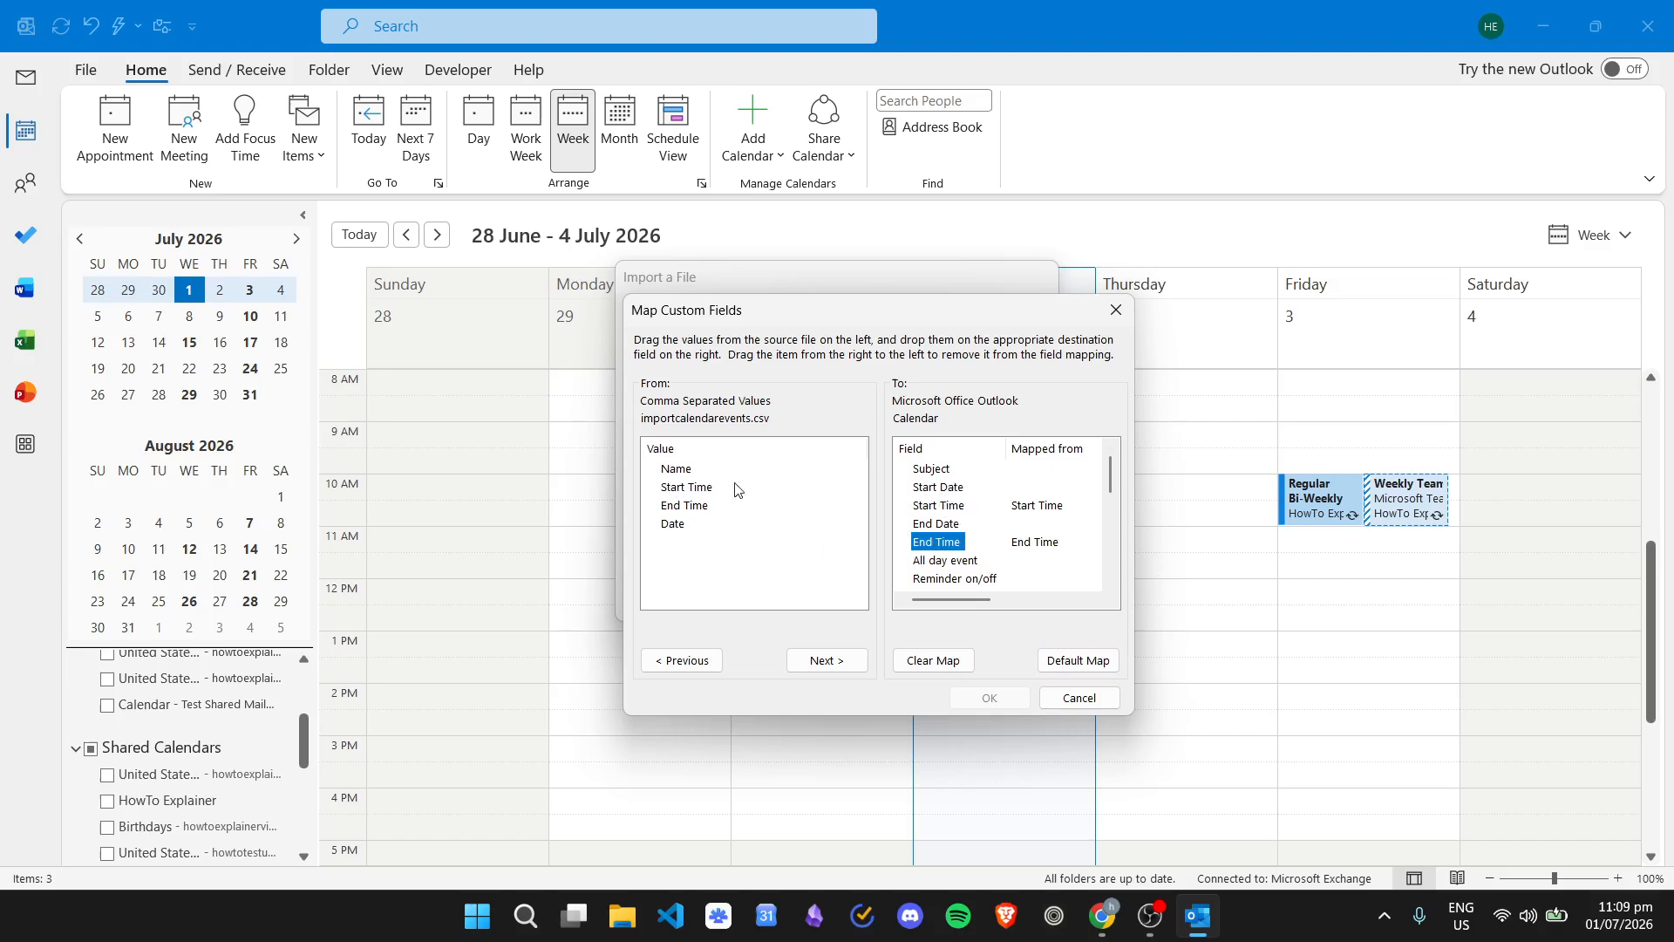
{"action": "left_click", "coordinate": [673, 527]}
{"action": "left_click", "coordinate": [678, 471]}
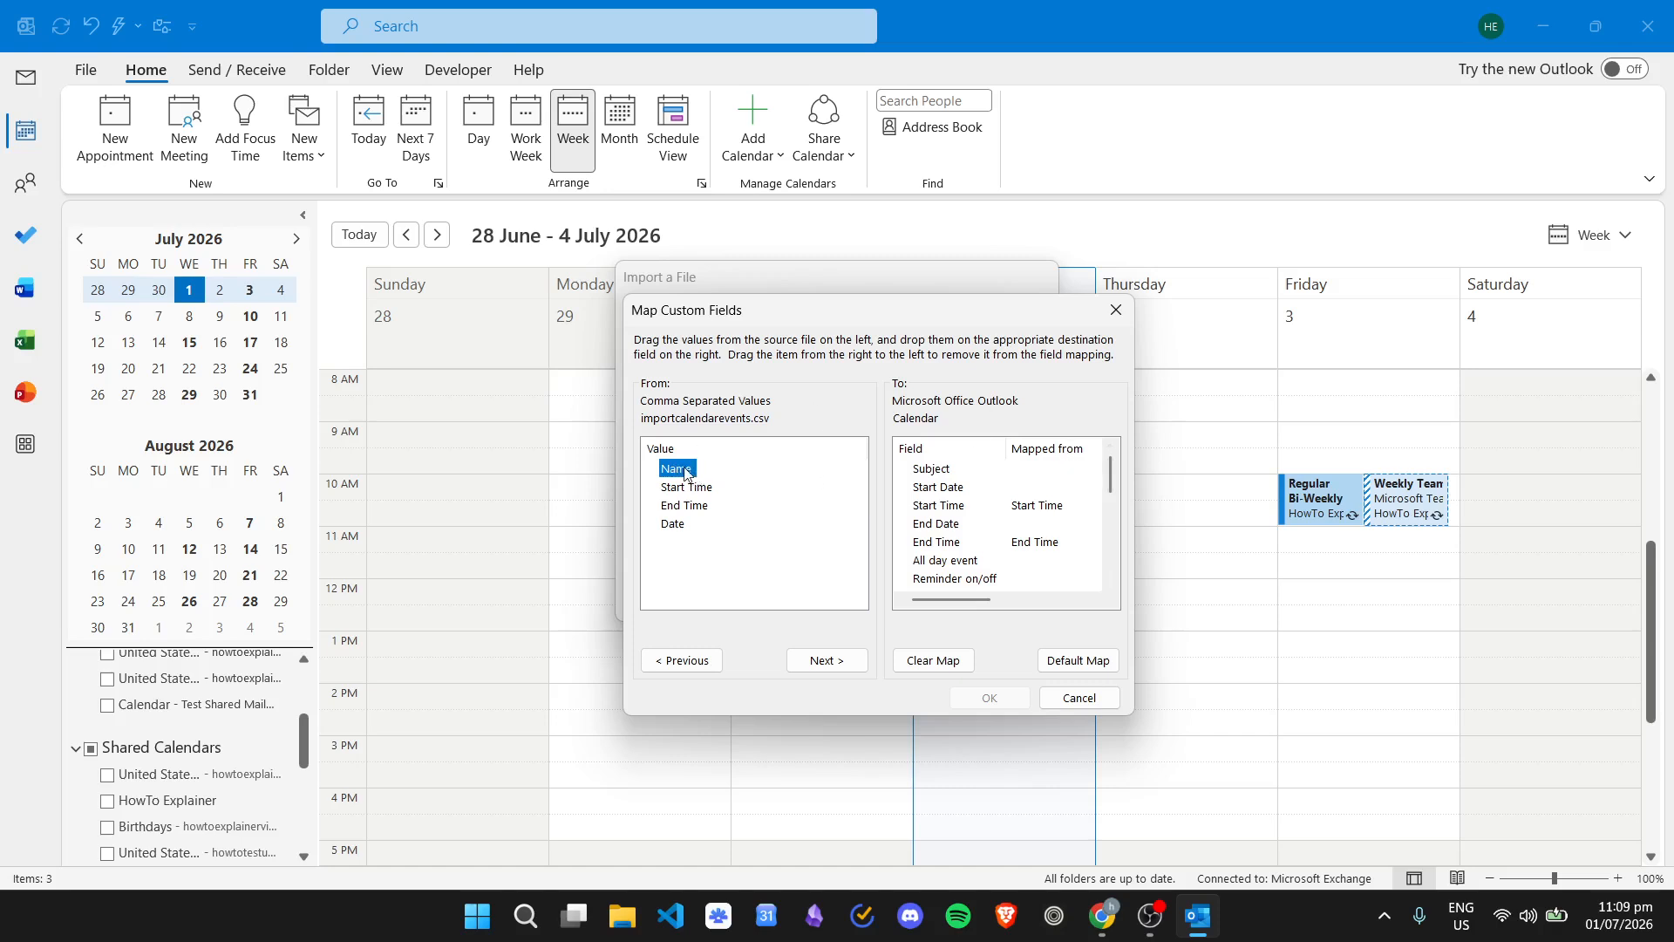
{"action": "left_click_drag", "start_coordinate": [681, 474], "coordinate": [1019, 477]}
{"action": "left_click_drag", "start_coordinate": [683, 530], "coordinate": [940, 492]}
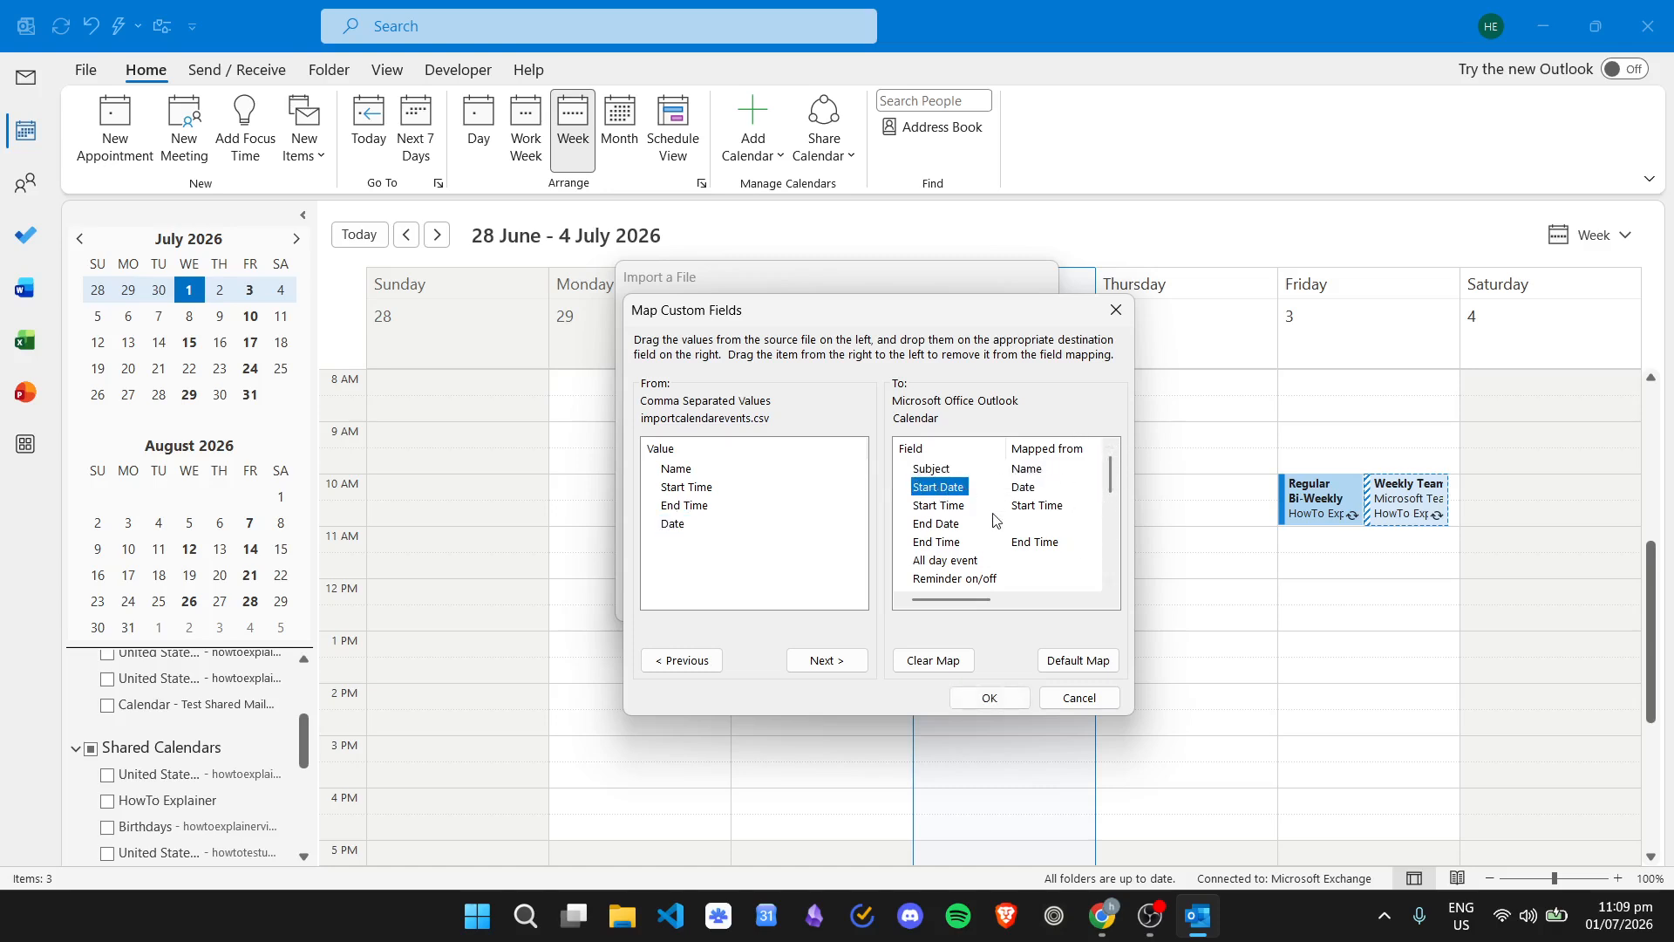
{"action": "left_click", "coordinate": [930, 526]}
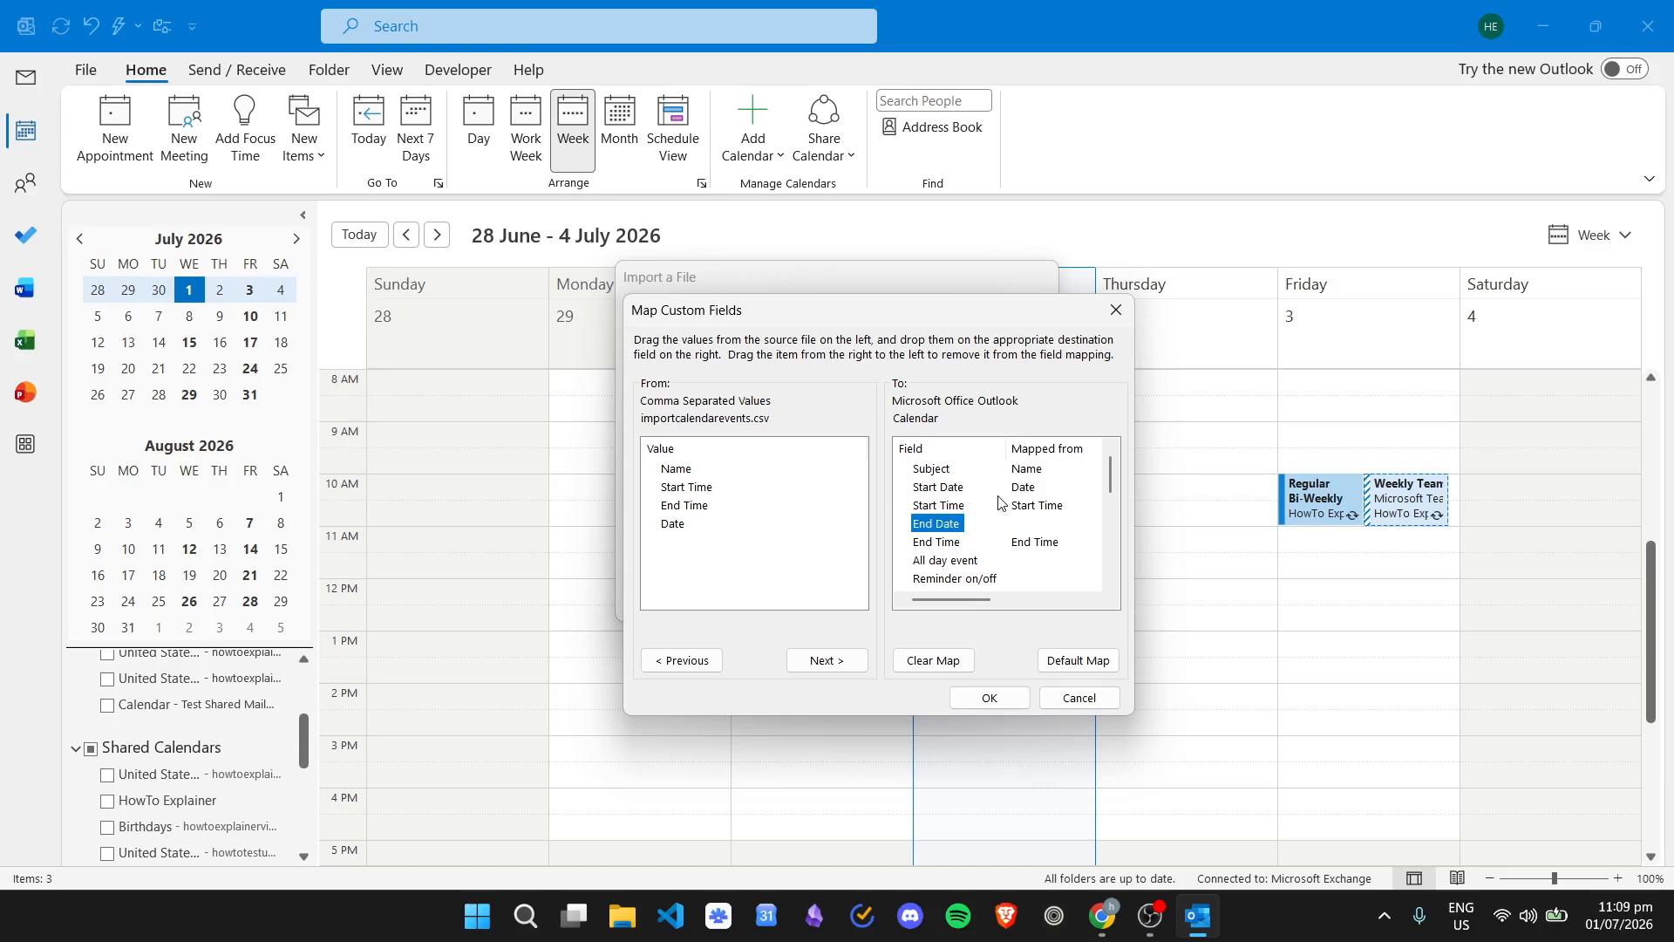
{"action": "scroll", "coordinate": [1035, 508], "scroll_direction": "down", "scroll_amount": 1}
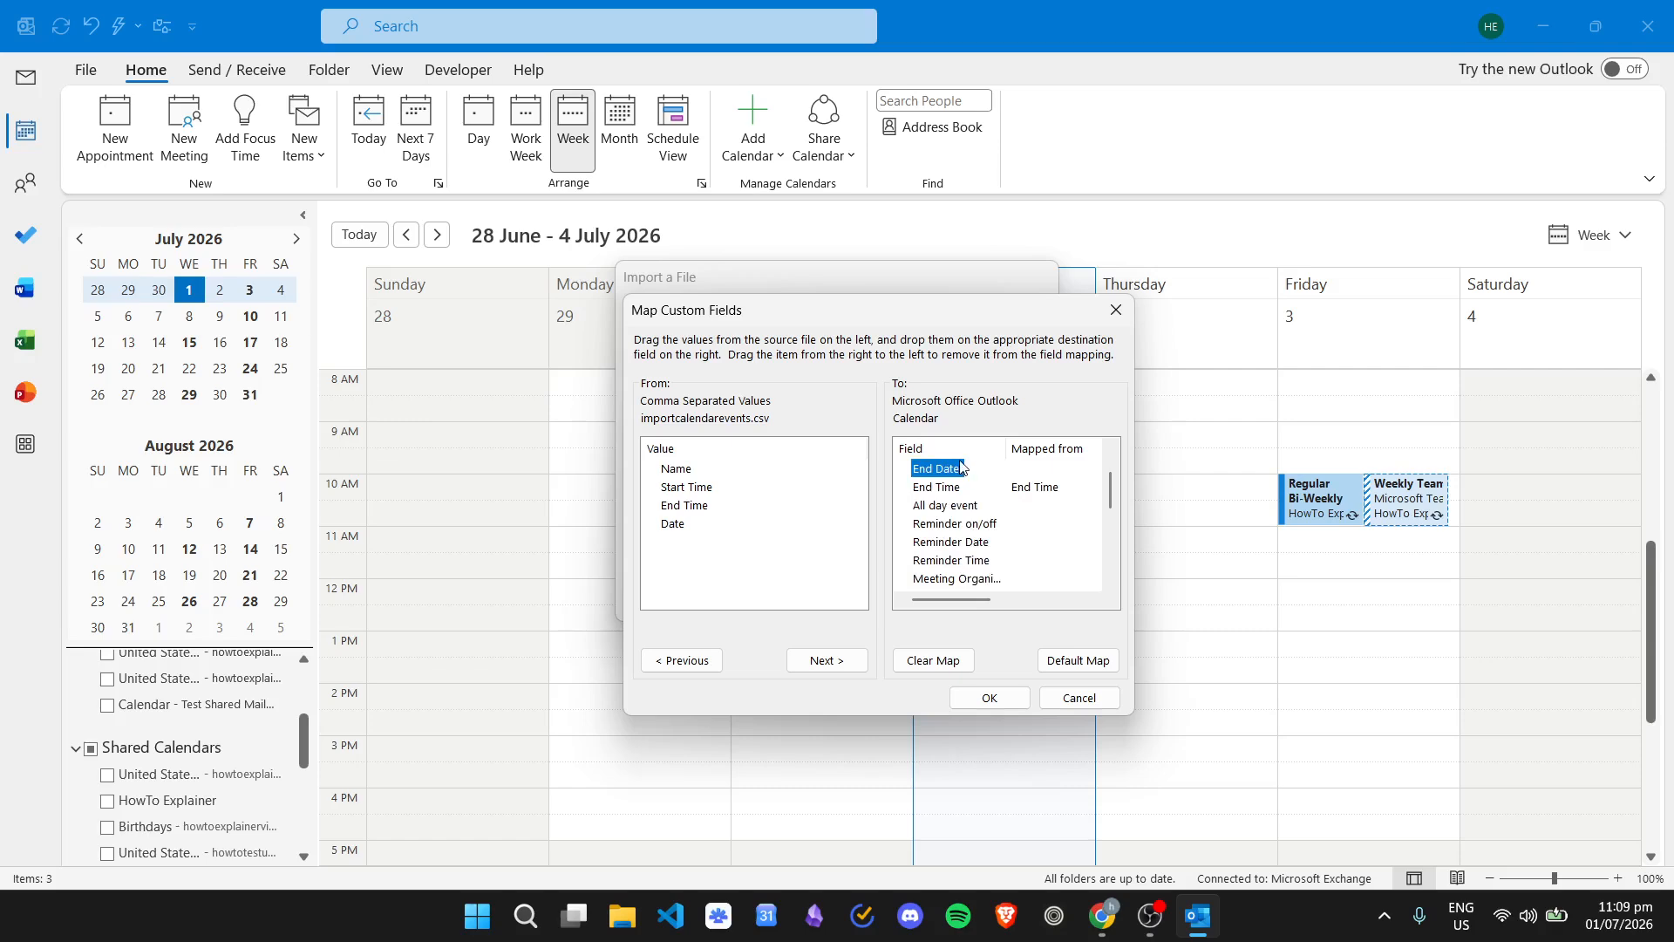
{"action": "left_click", "coordinate": [959, 508]}
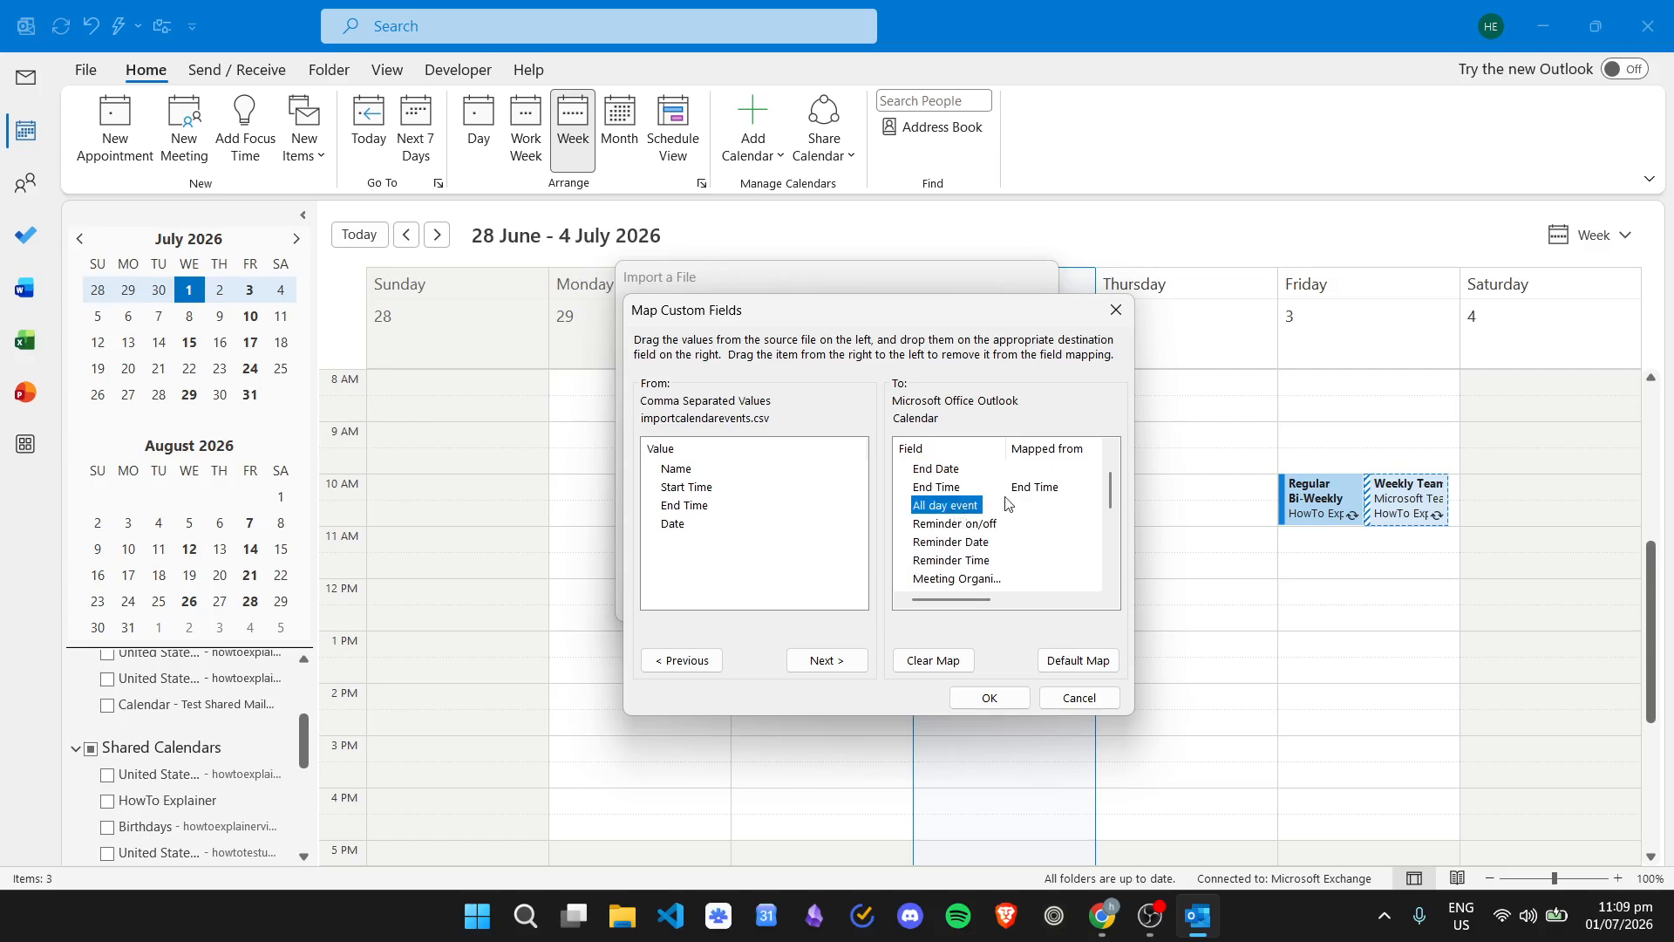
{"action": "left_click", "coordinate": [919, 529]}
{"action": "scroll", "coordinate": [980, 505], "scroll_direction": "down", "scroll_amount": 1}
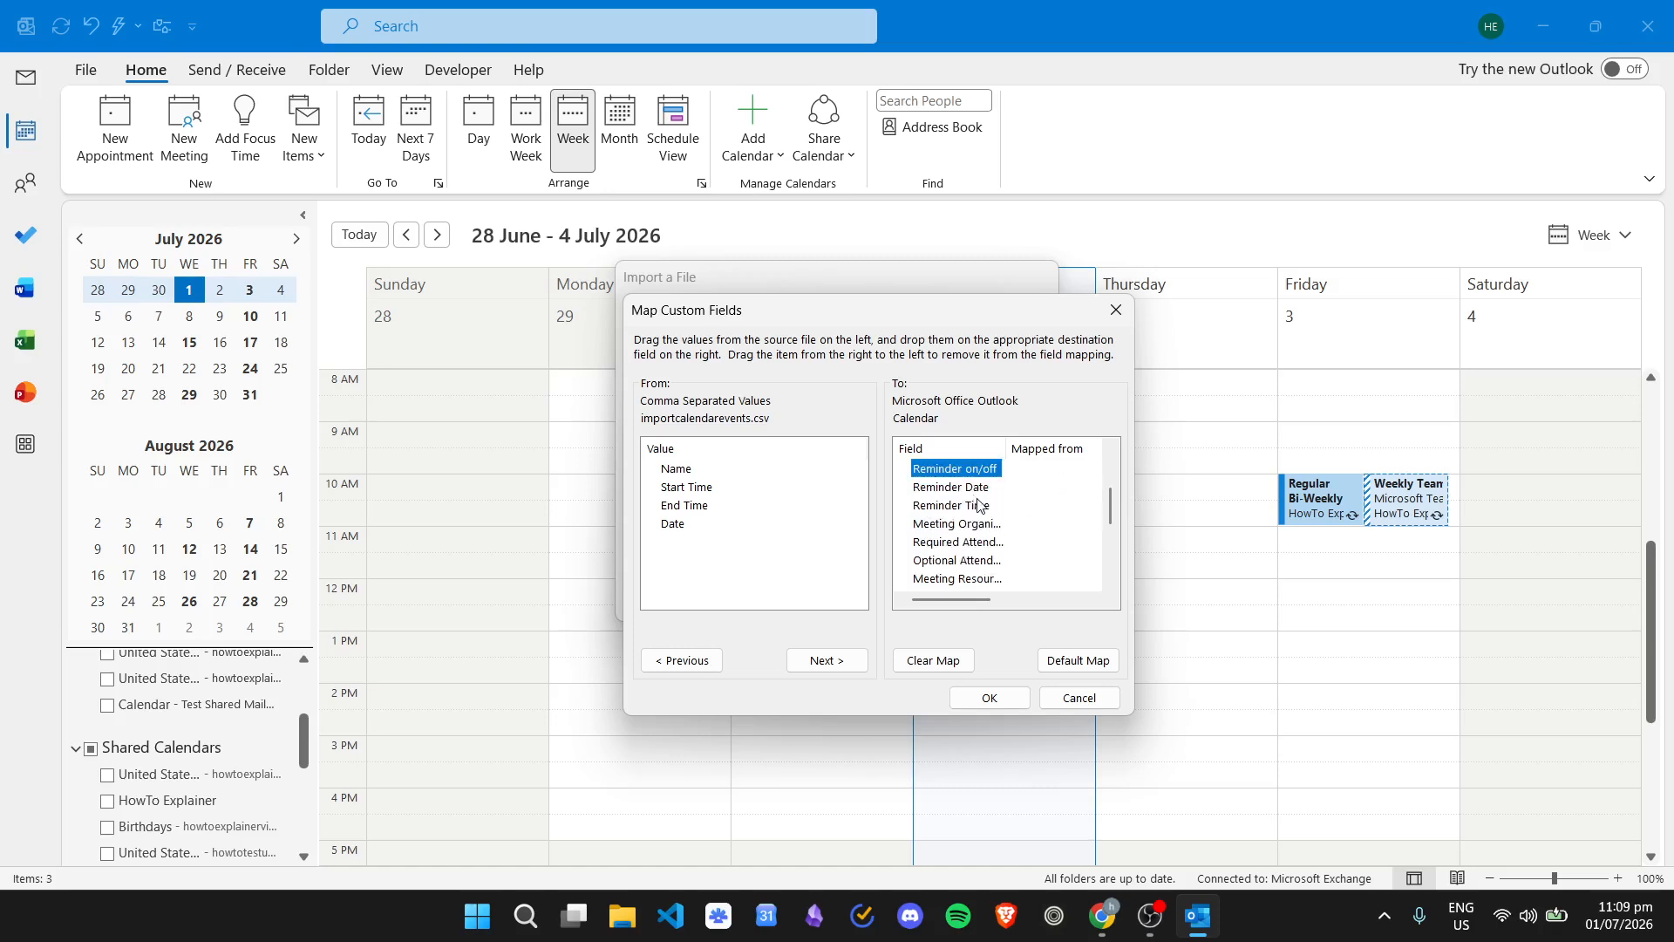
{"action": "scroll", "coordinate": [978, 506], "scroll_direction": "down", "scroll_amount": 3}
{"action": "scroll", "coordinate": [962, 558], "scroll_direction": "up", "scroll_amount": 4}
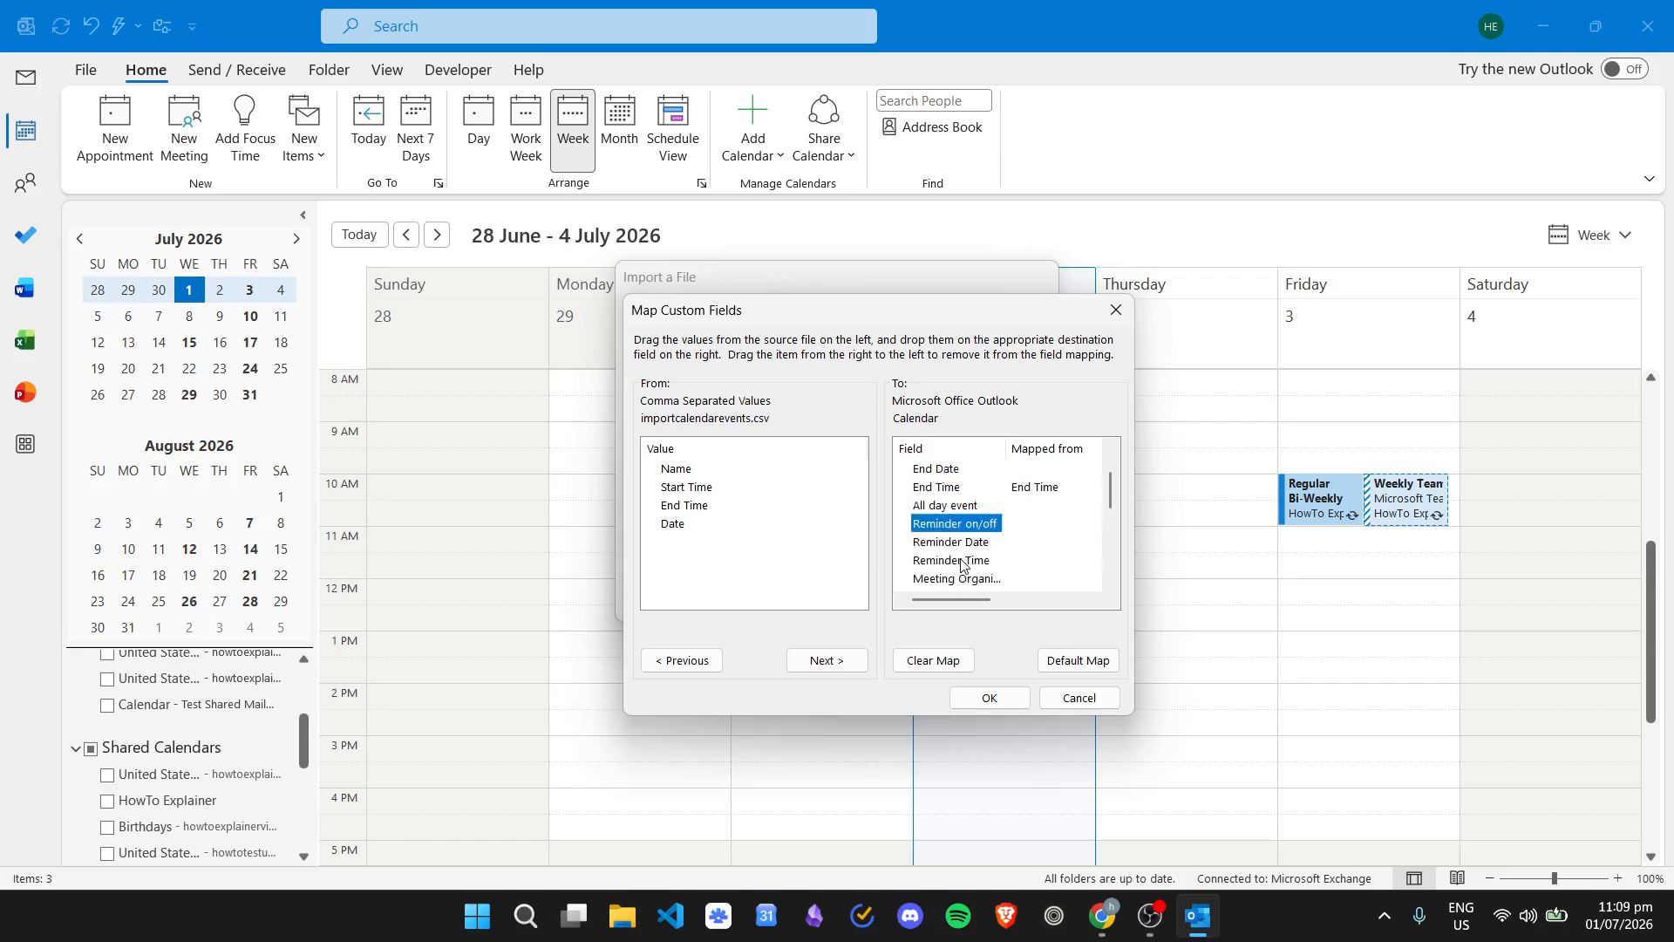
{"action": "scroll", "coordinate": [962, 563], "scroll_direction": "up", "scroll_amount": 1}
{"action": "left_click", "coordinate": [947, 472]}
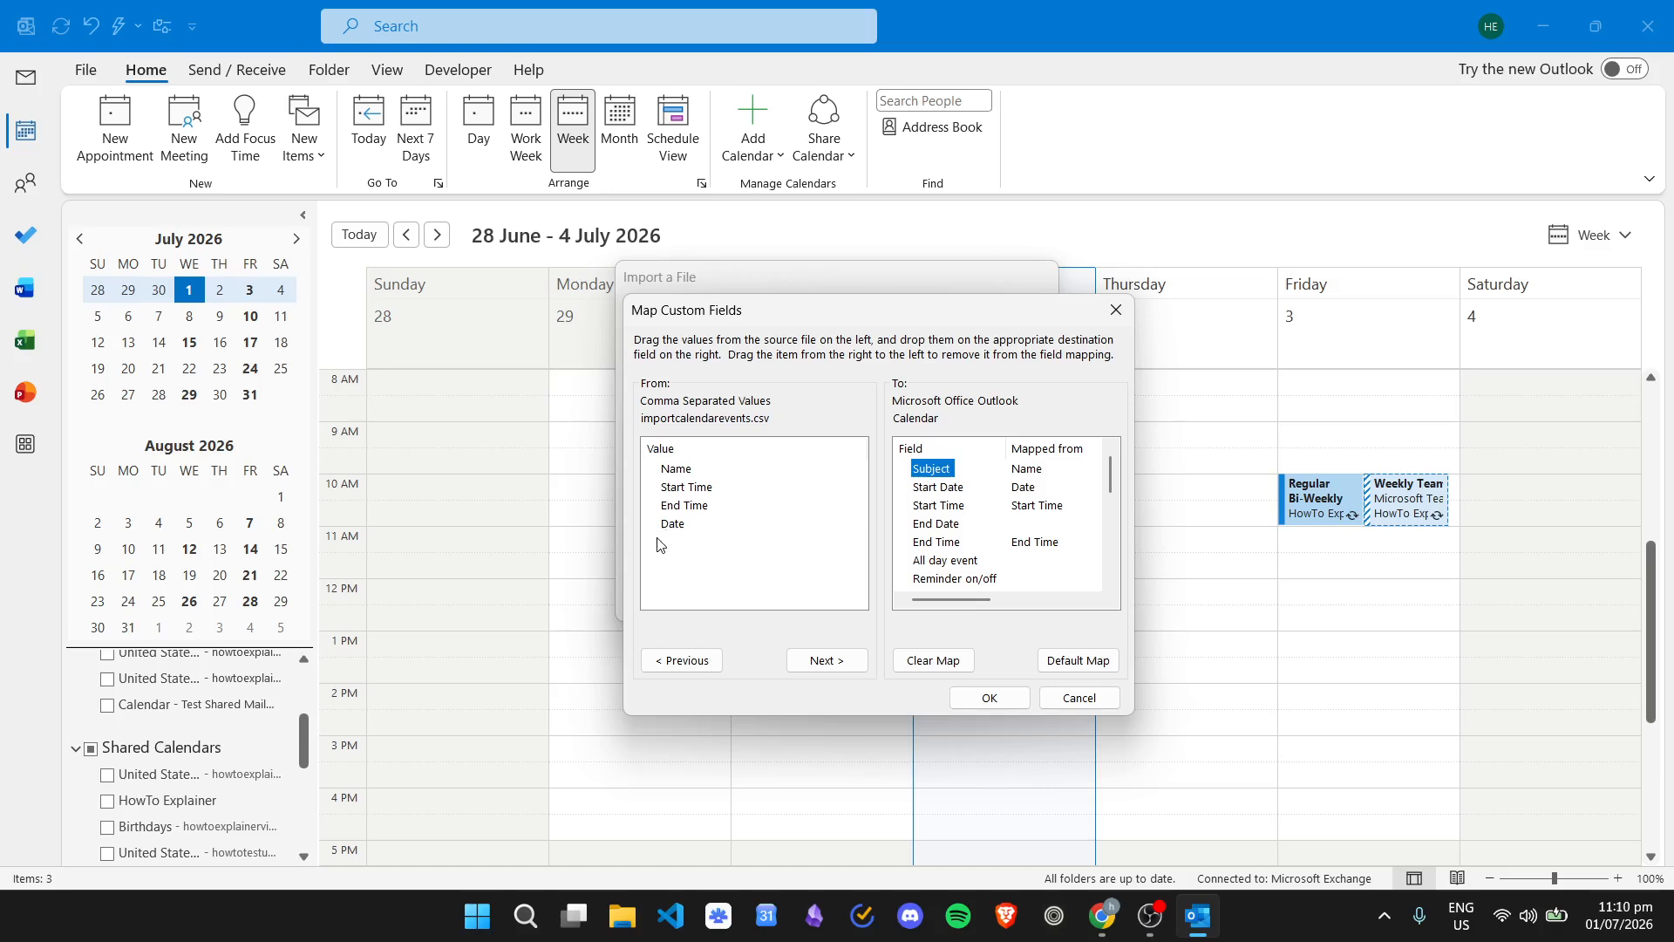
- Accept the mapping, finish the import, and check Laundry Clothes, Cook Lunch and Walk Dogs in the week view
{"action": "left_click", "coordinate": [1010, 702]}
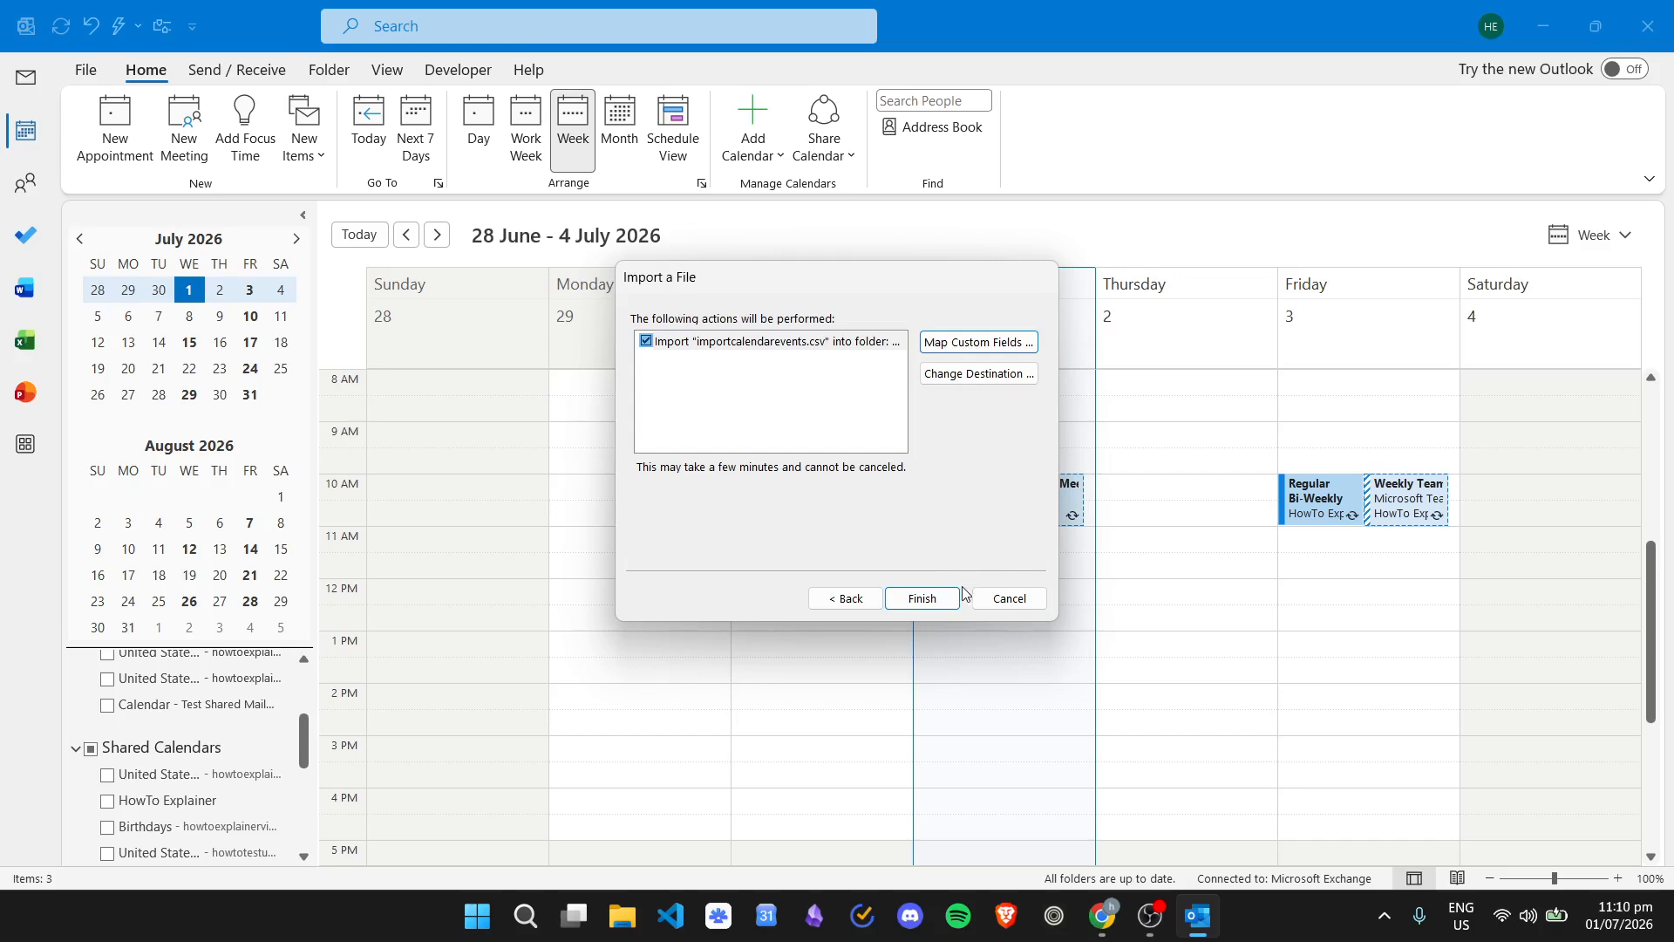
{"action": "left_click", "coordinate": [923, 598]}
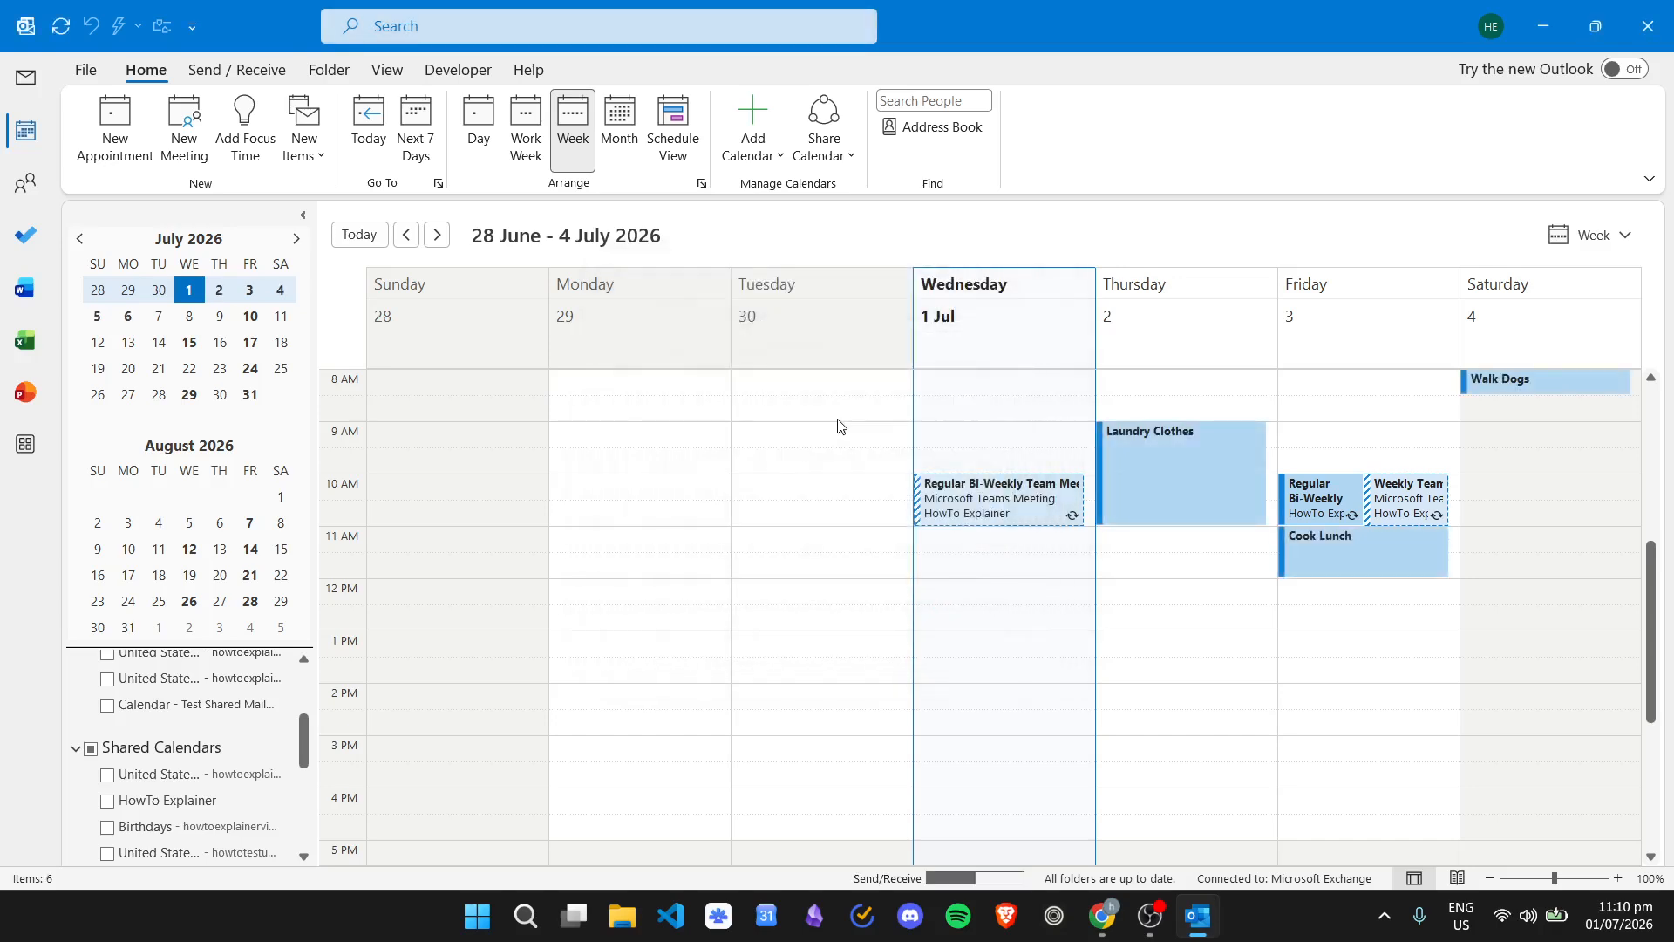
{"action": "scroll", "coordinate": [1260, 449], "scroll_direction": "up", "scroll_amount": 3}
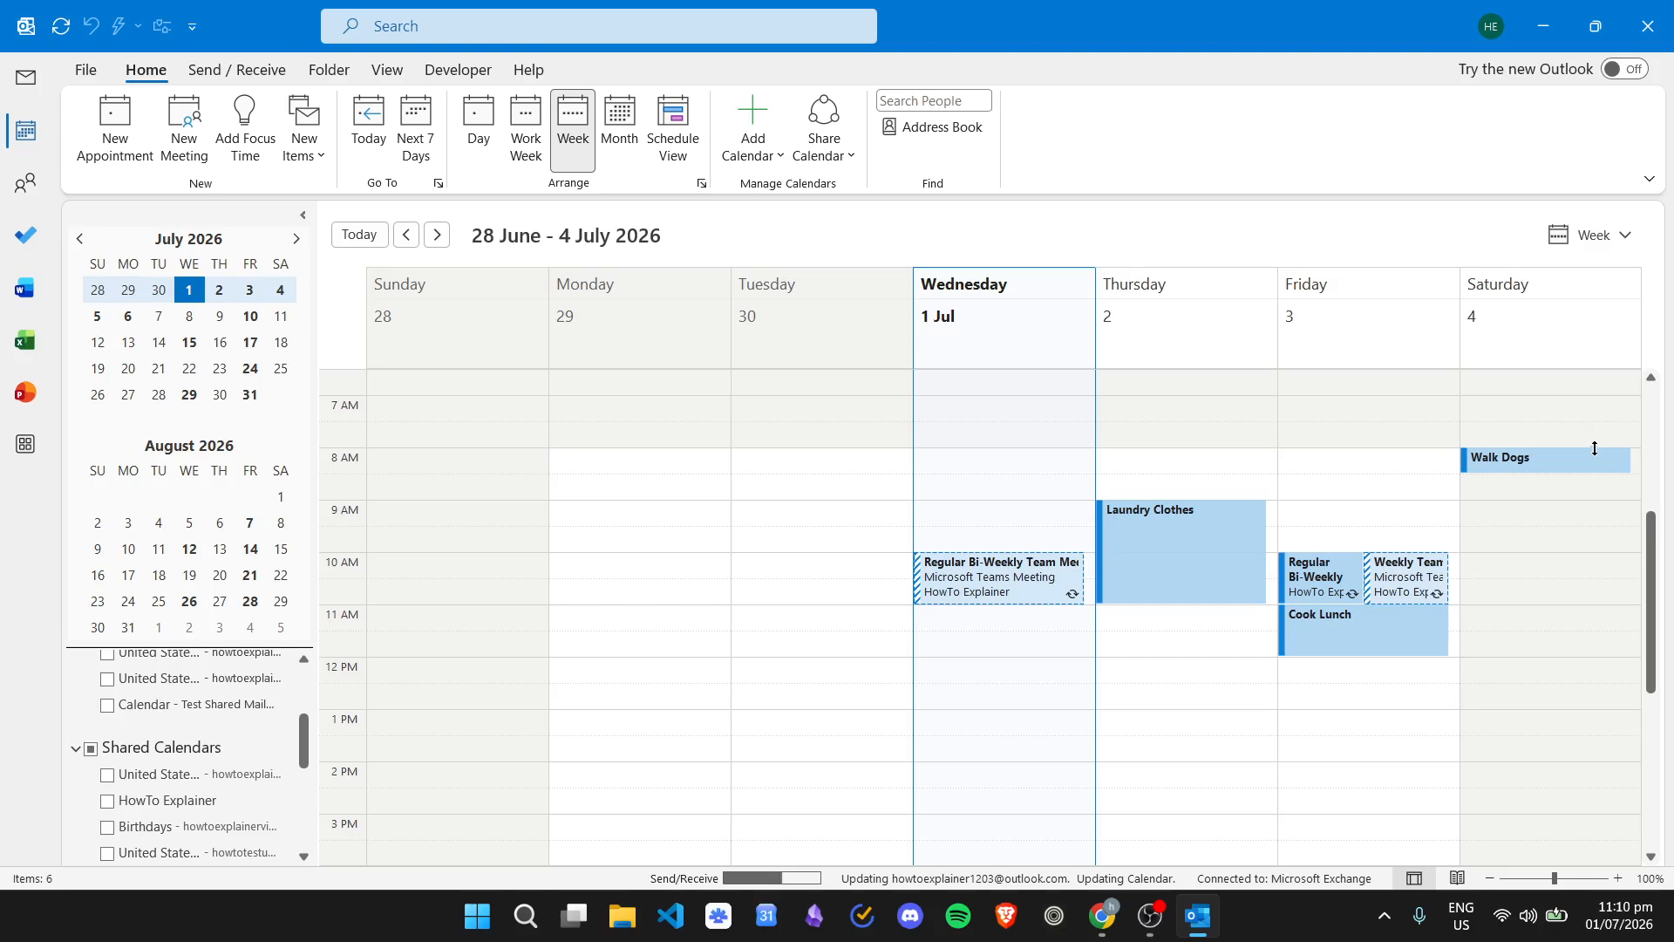
{"action": "scroll", "coordinate": [1182, 451], "scroll_direction": "down", "scroll_amount": 3}
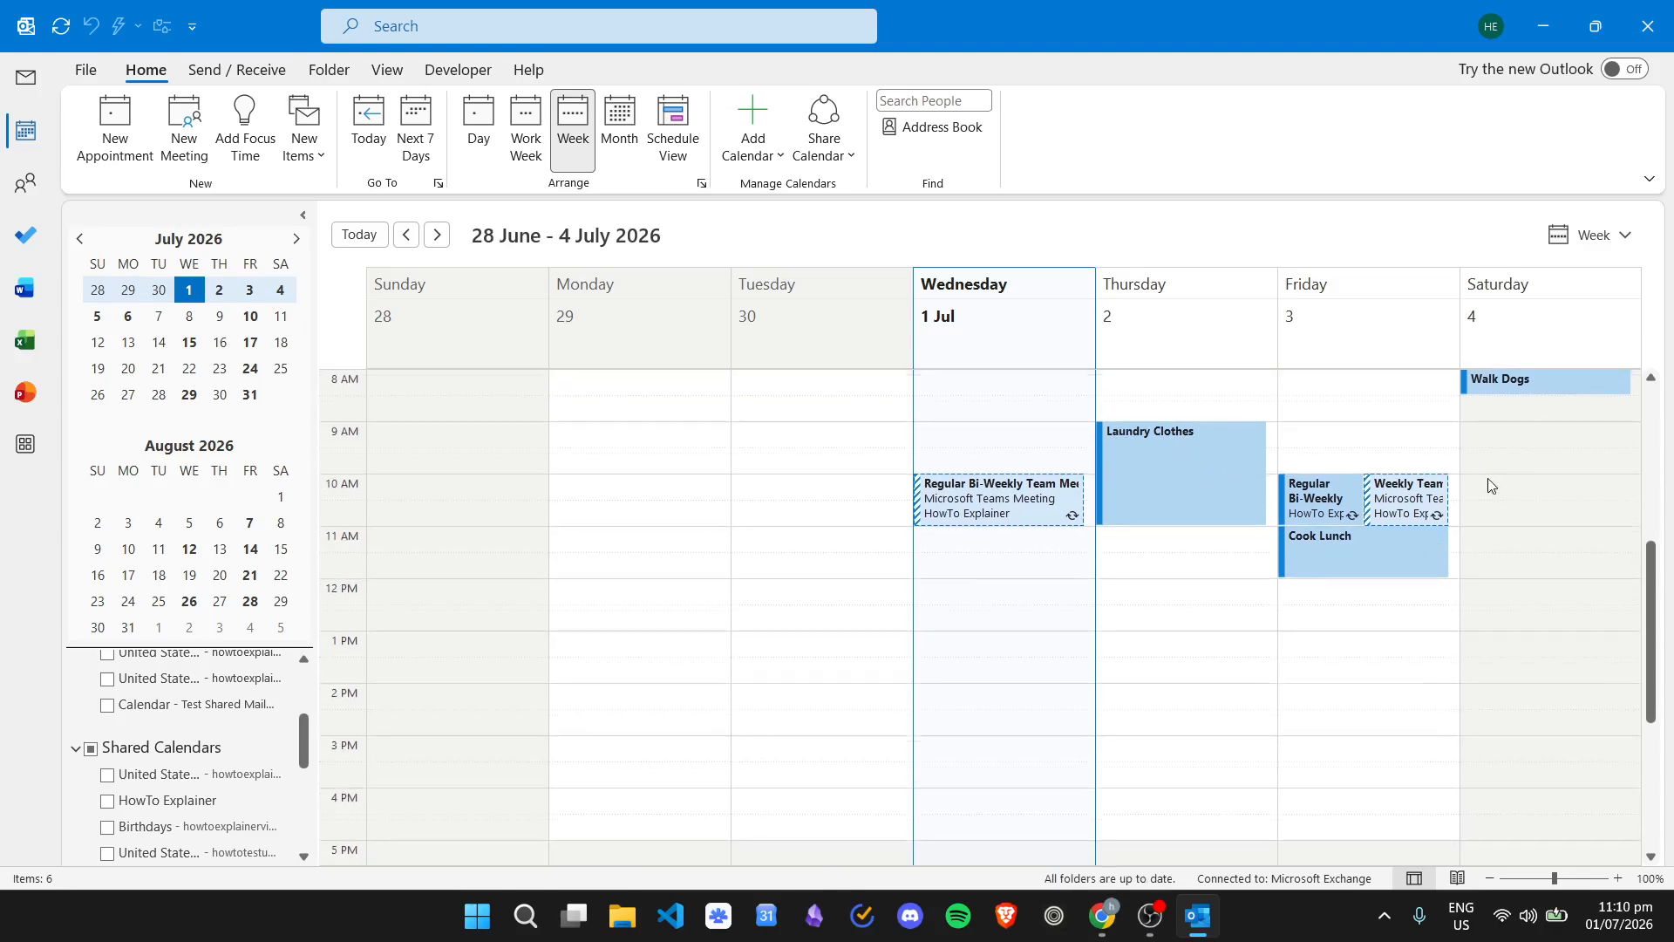
{"action": "scroll", "coordinate": [1488, 486], "scroll_direction": "up", "scroll_amount": 3}
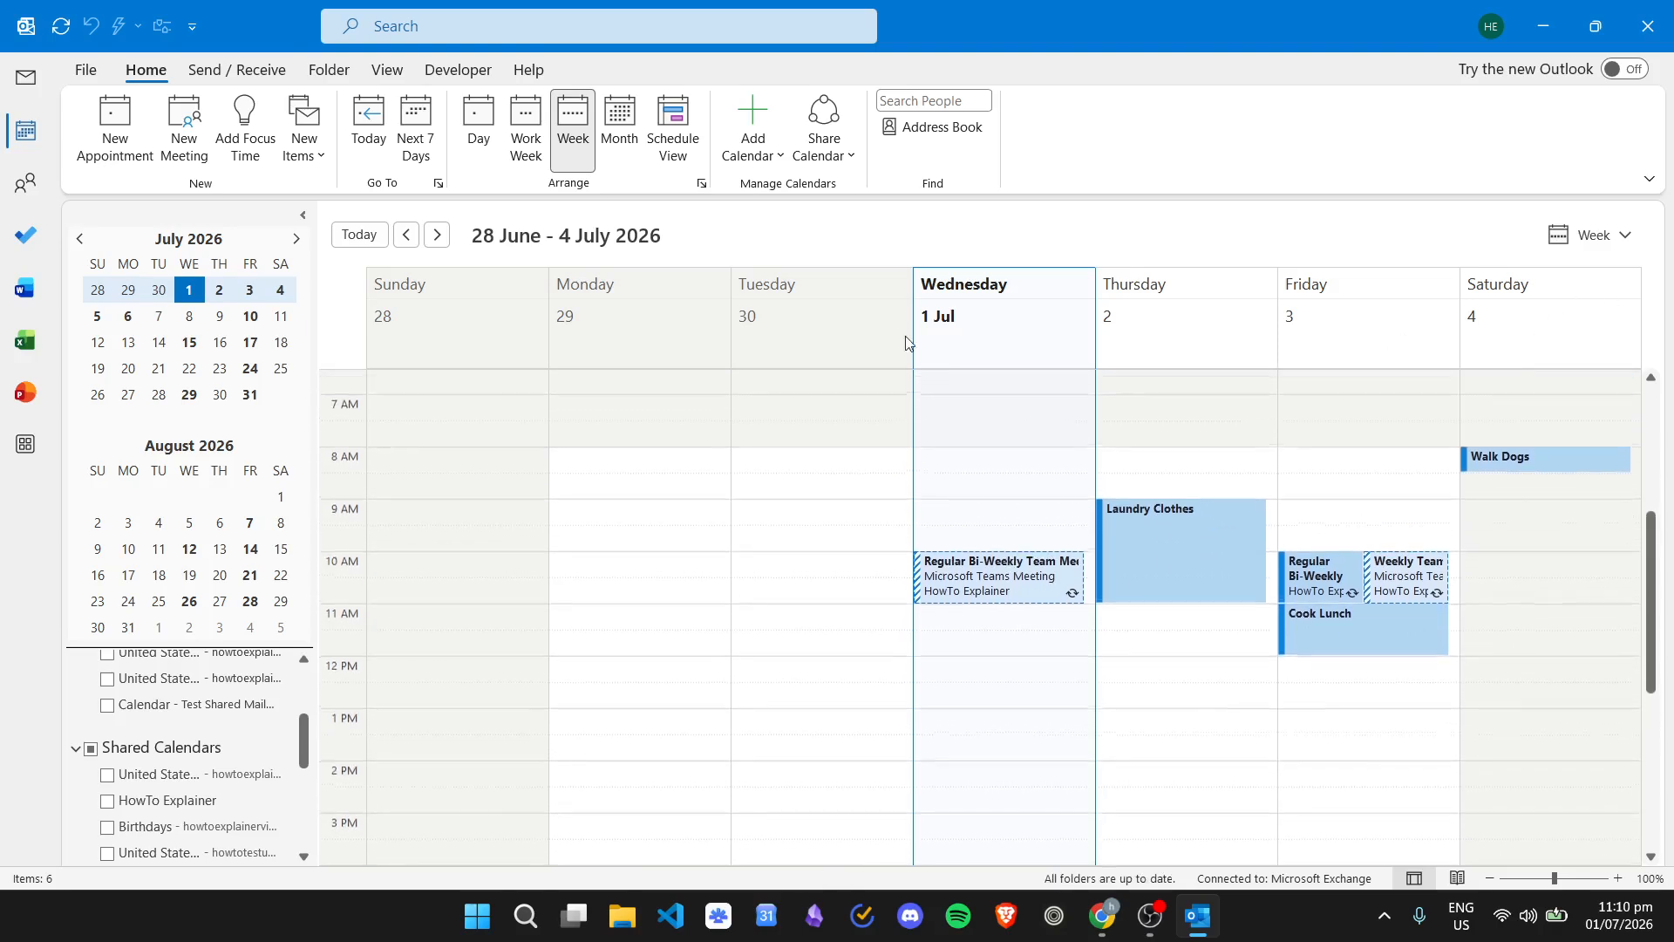
{"action": "left_click", "coordinate": [437, 235]}
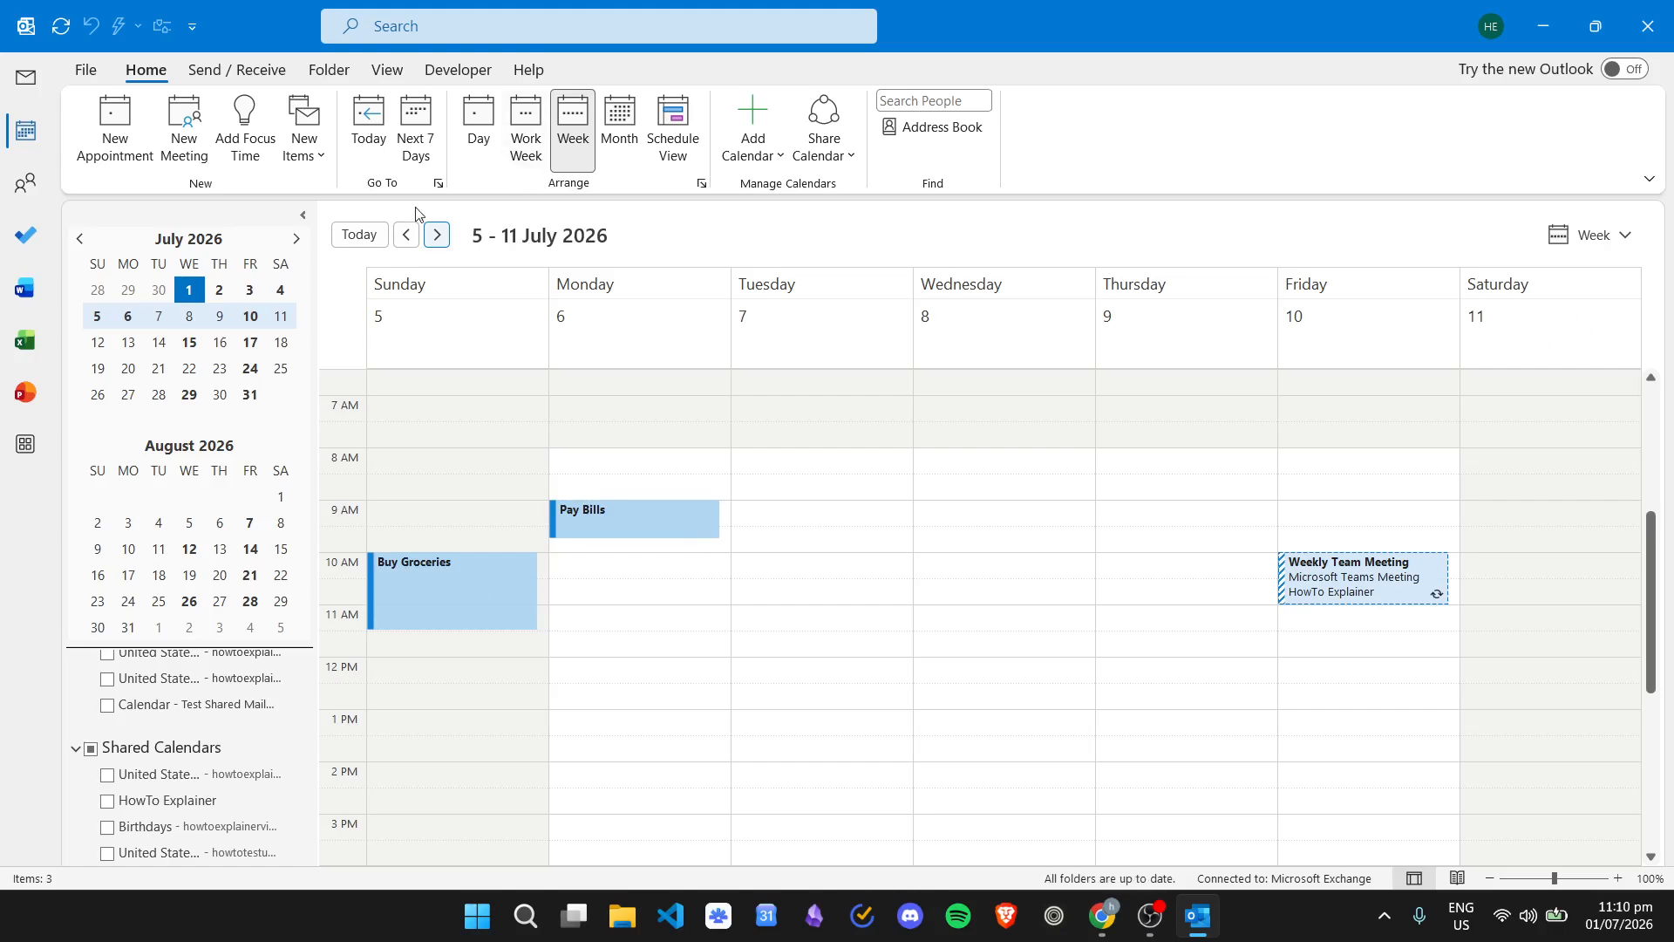
{"action": "left_click", "coordinate": [406, 235]}
{"action": "left_click", "coordinate": [1295, 933]}
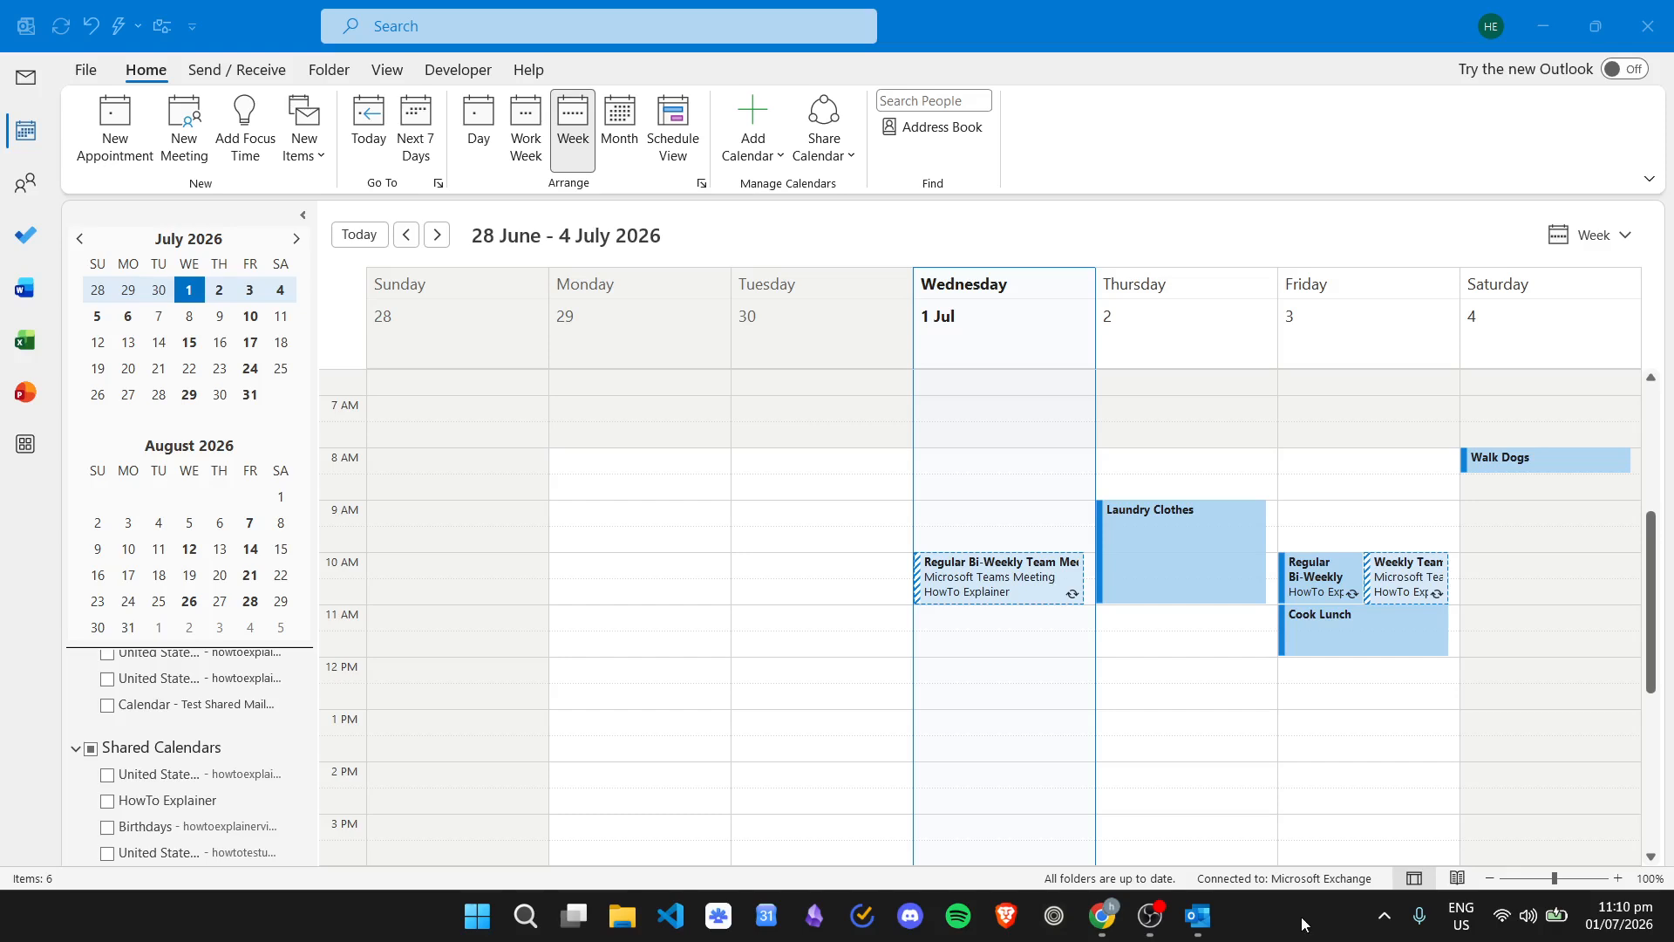
{"action": "scroll", "coordinate": [1211, 540], "scroll_direction": "down", "scroll_amount": 4}
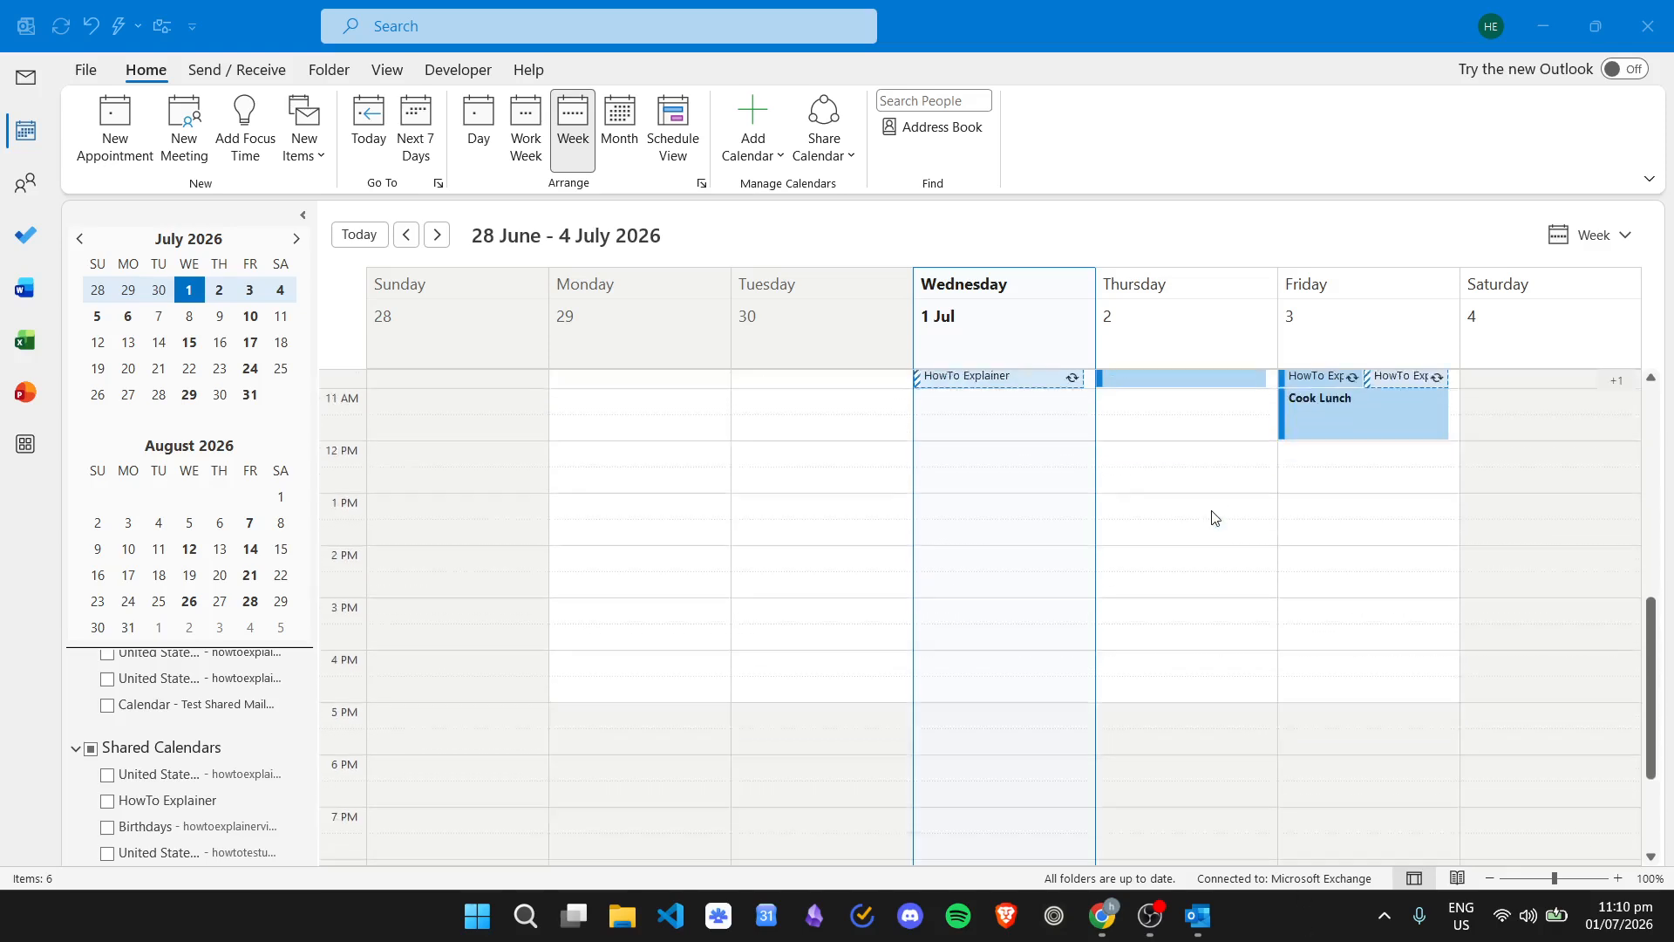
{"action": "scroll", "coordinate": [1211, 516], "scroll_direction": "up", "scroll_amount": 6}
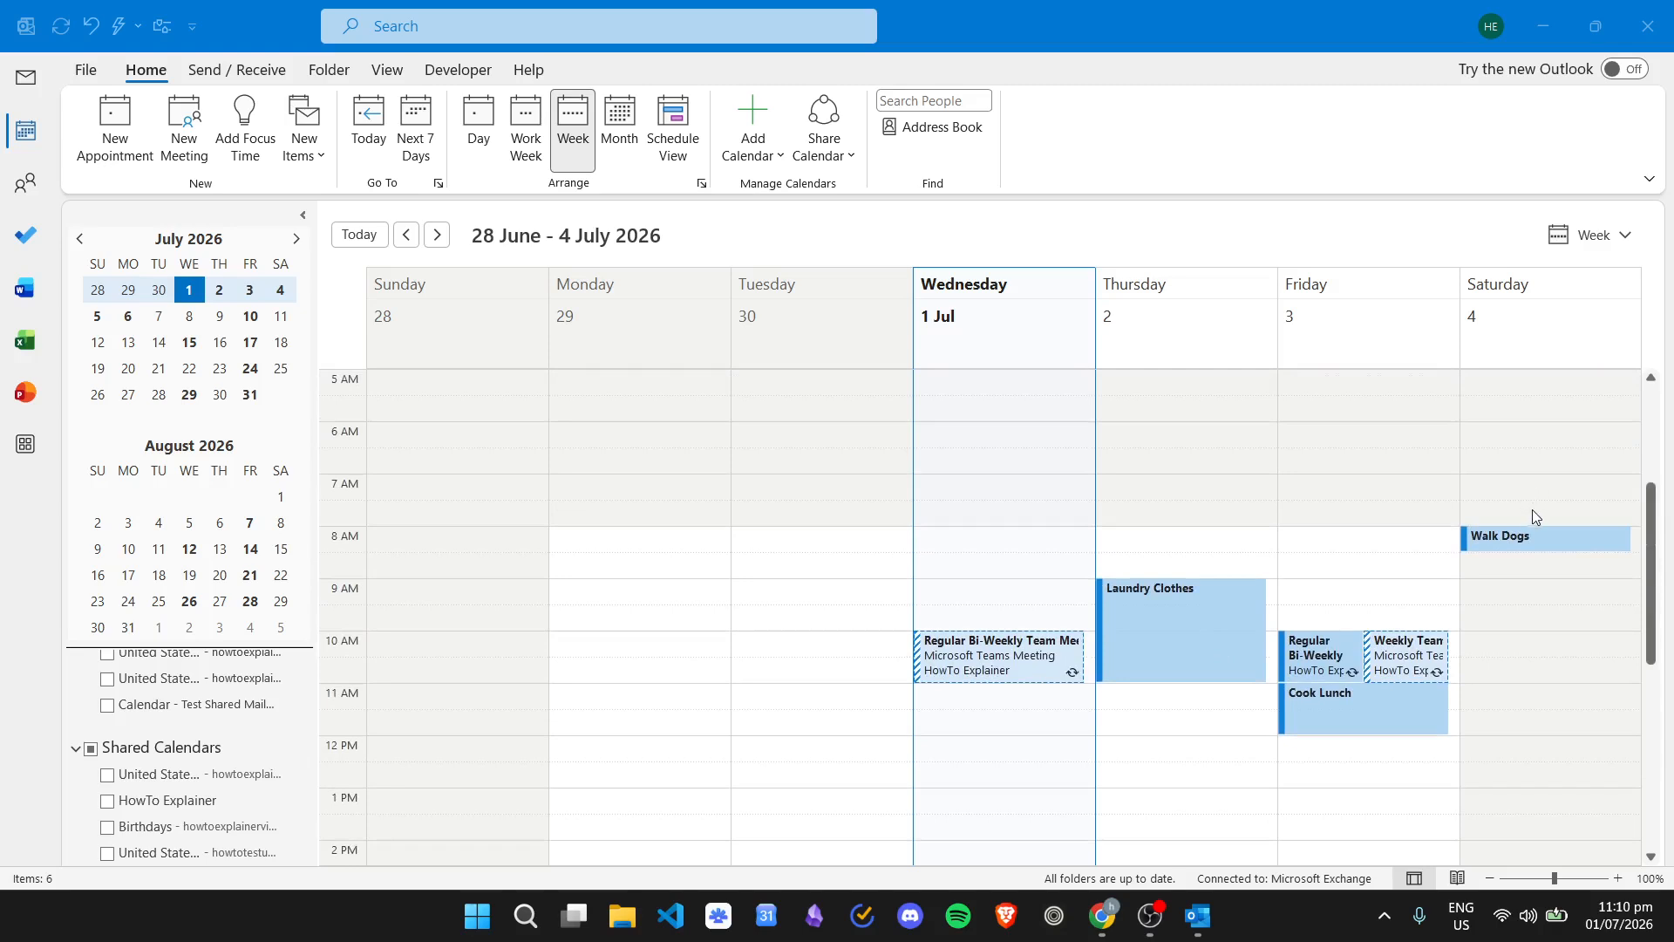
{"action": "scroll", "coordinate": [1517, 516], "scroll_direction": "down", "scroll_amount": 3}
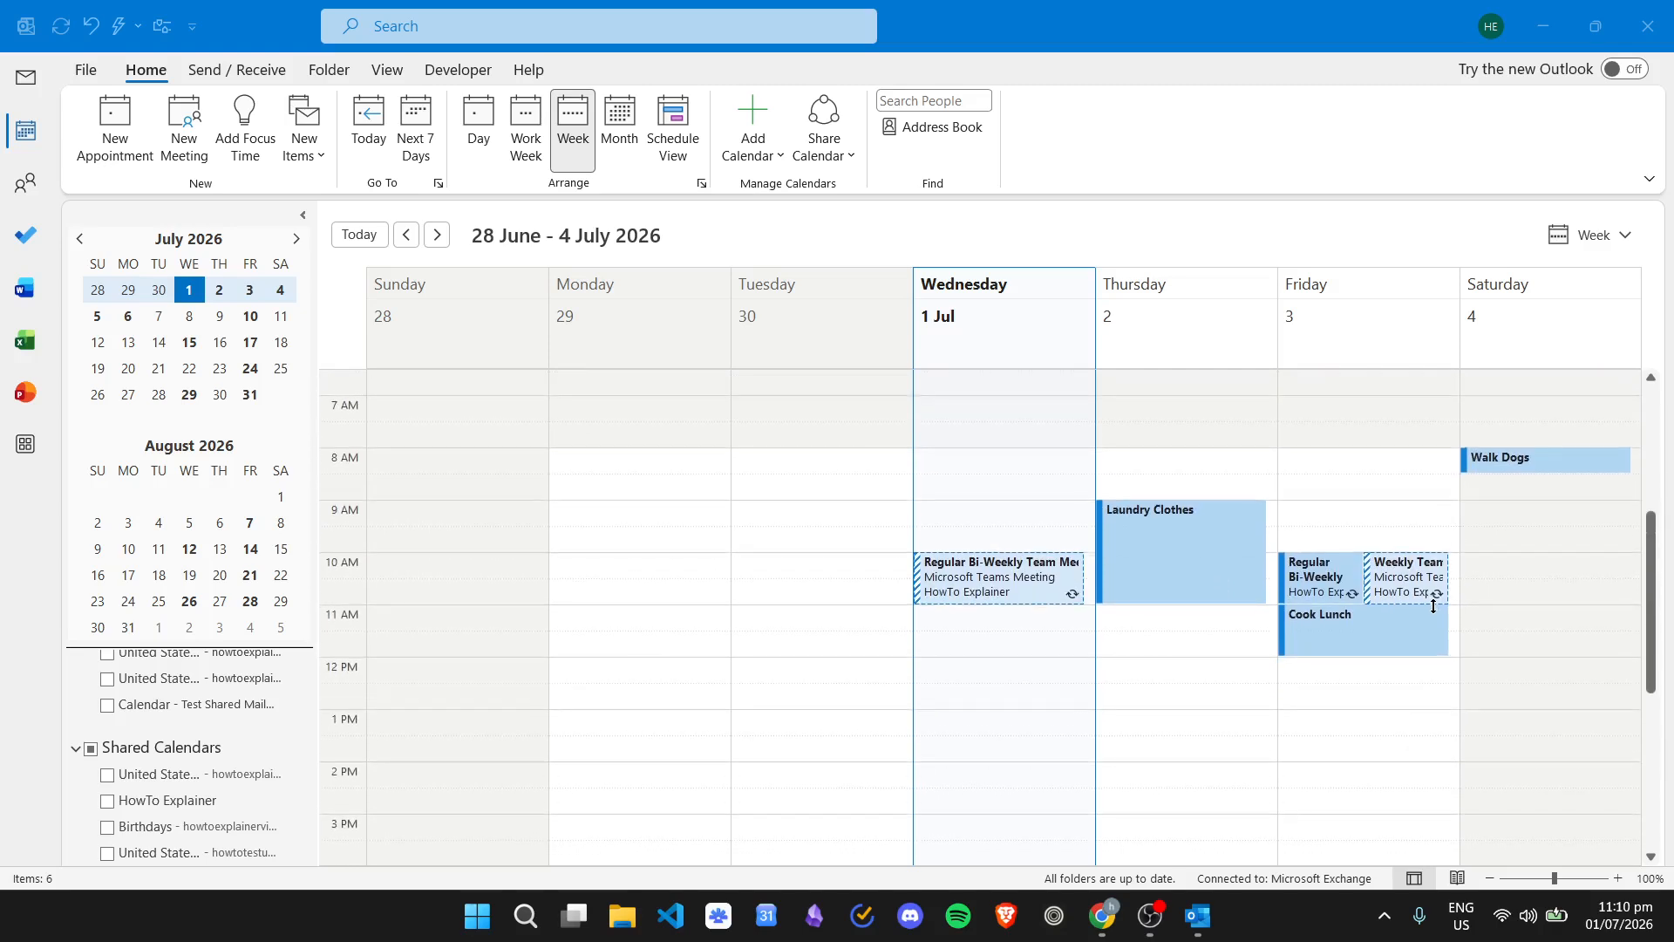